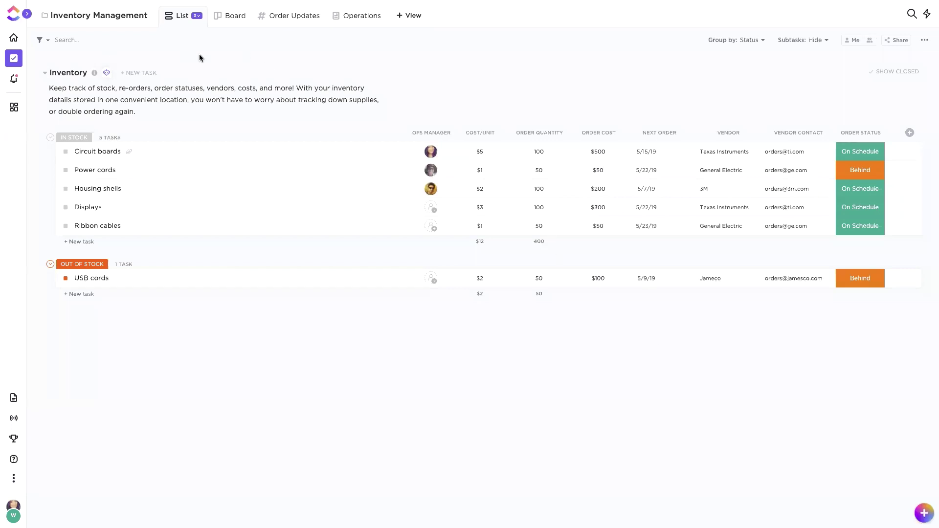
Step: Expand the workspace sidebar to show the E-commerce space and its folders beside Inventory
left_click(27, 13)
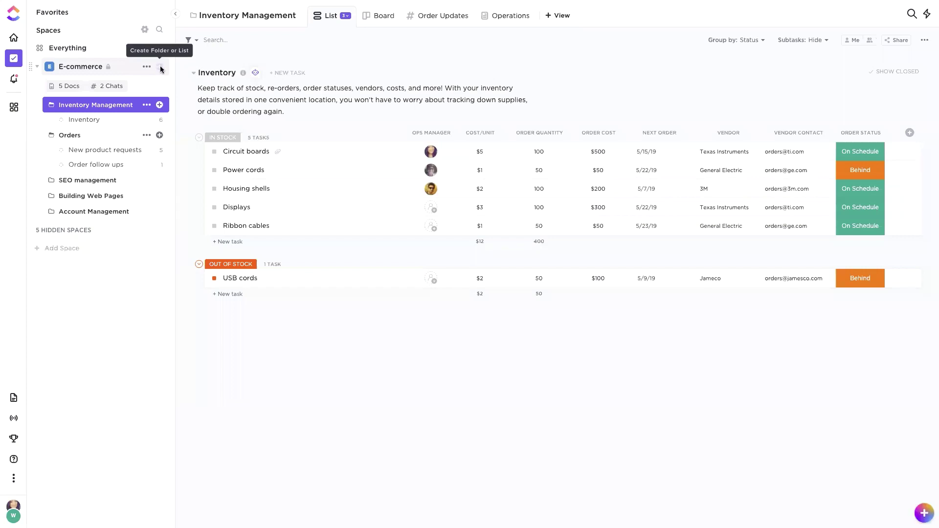
left_click(160, 69)
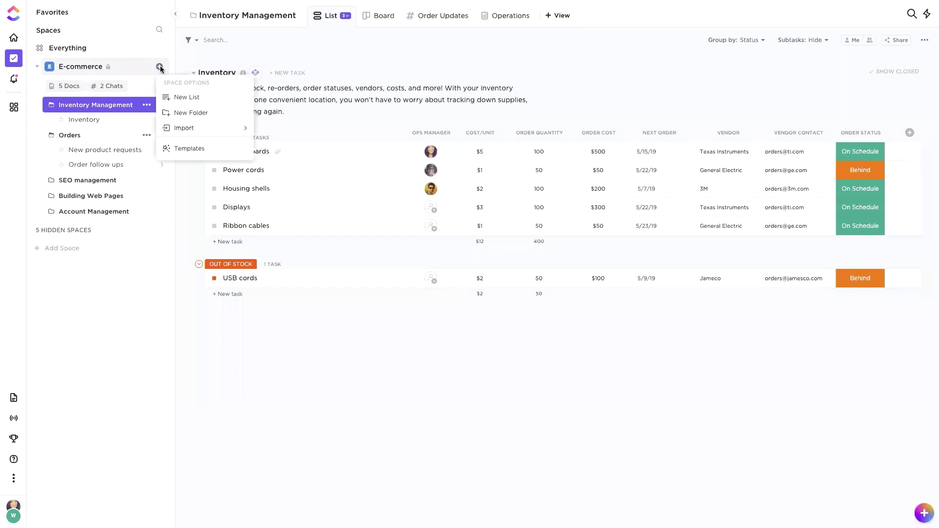
left_click(182, 153)
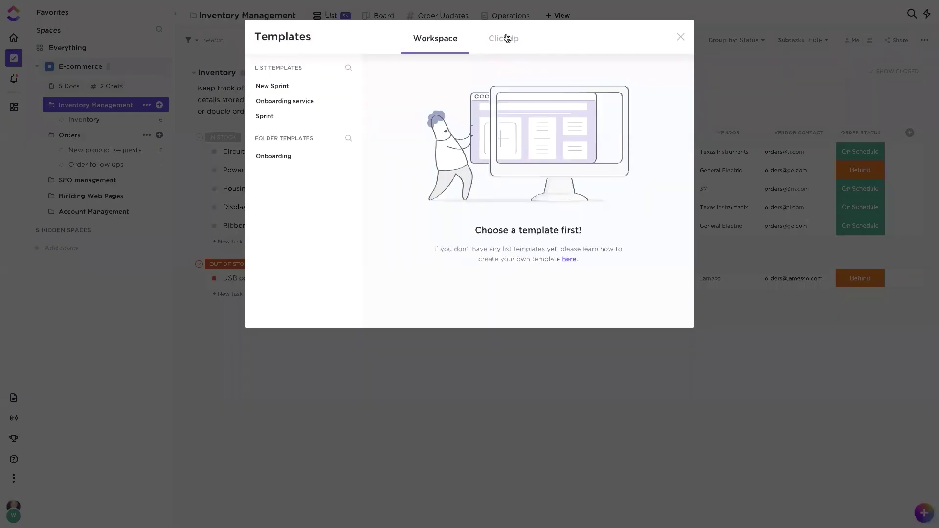
left_click(504, 45)
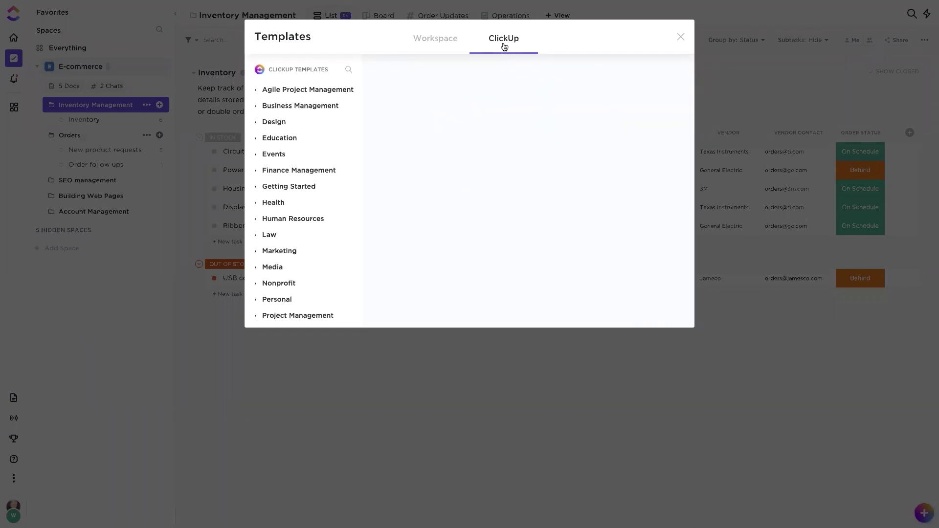
left_click(348, 69)
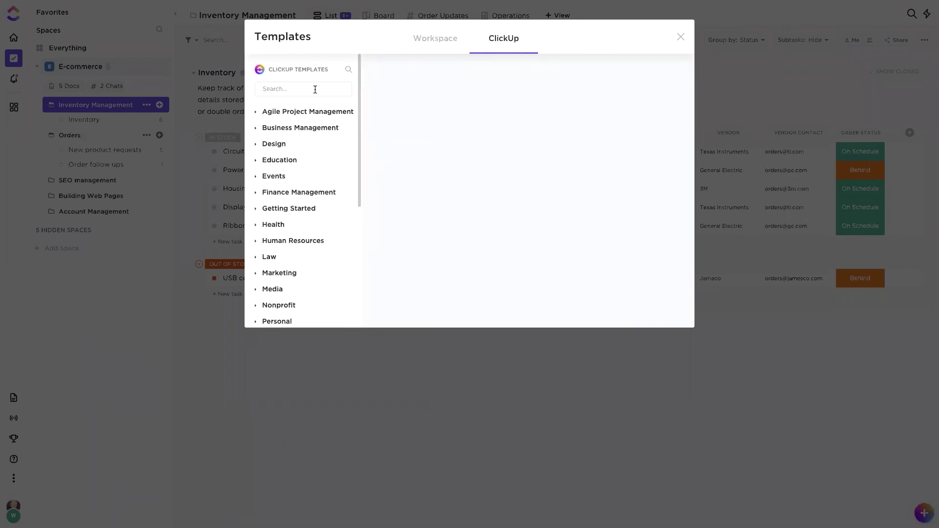
type("inventory")
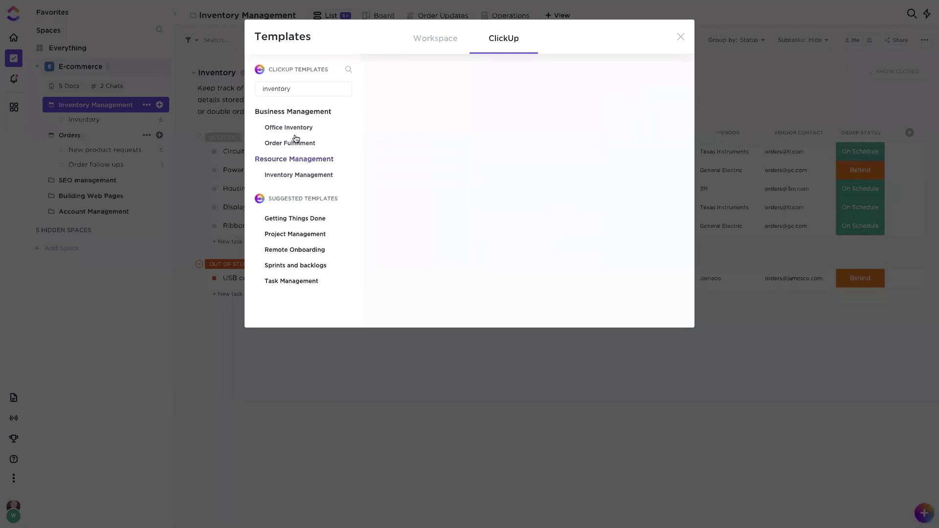
left_click(680, 37)
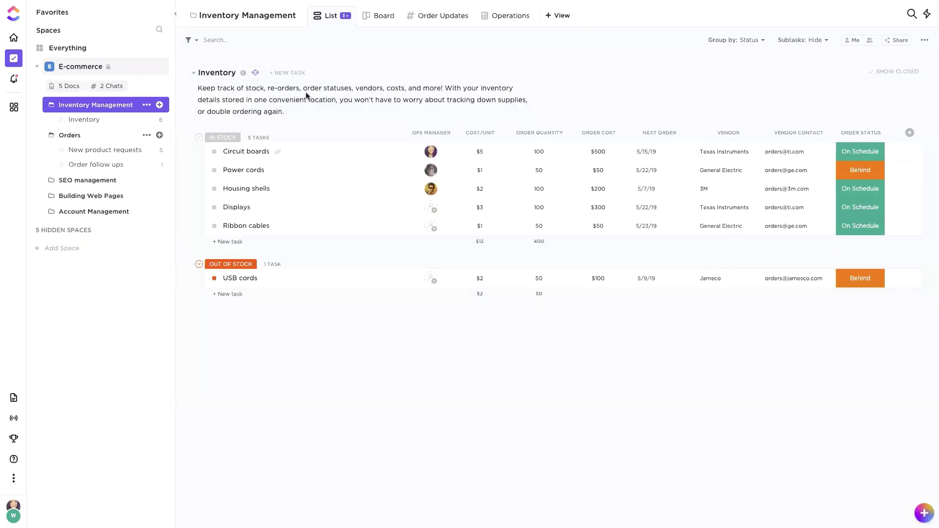
left_click(77, 107)
left_click(78, 106)
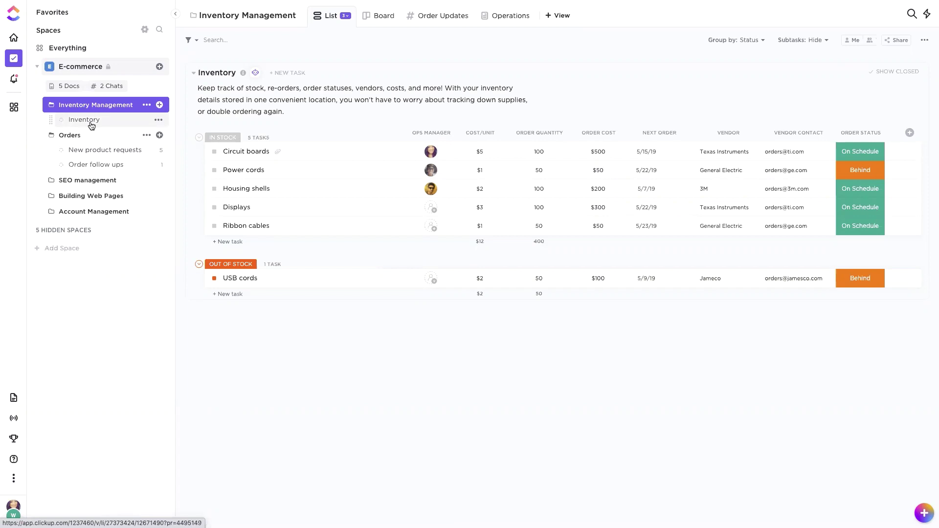
left_click(159, 105)
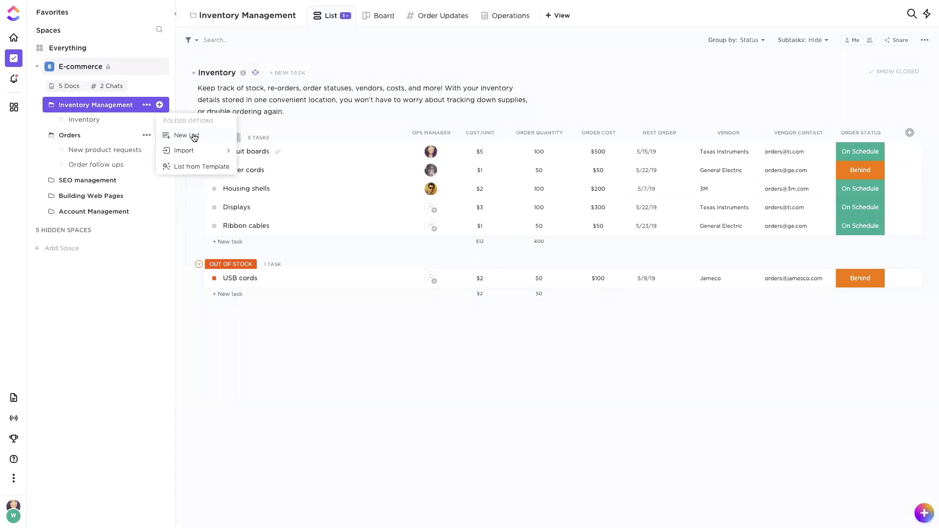
left_click(184, 98)
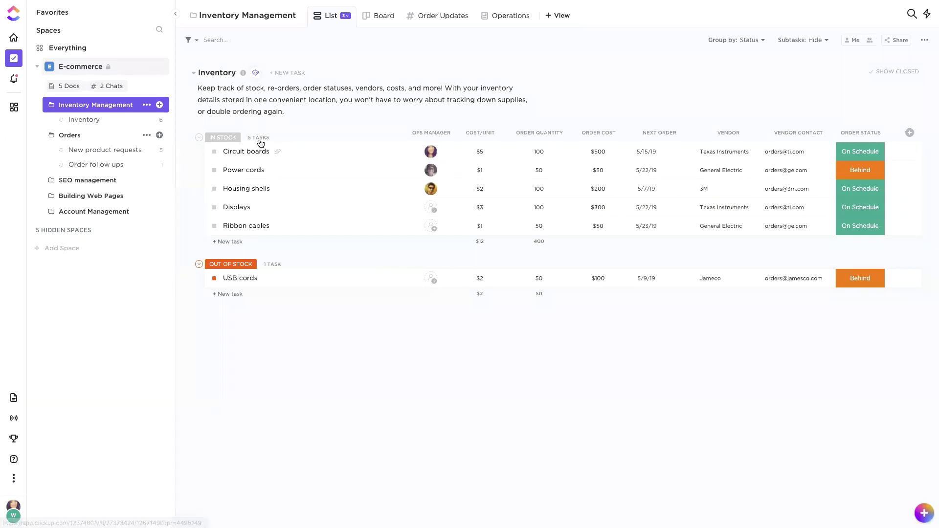
left_click(215, 153)
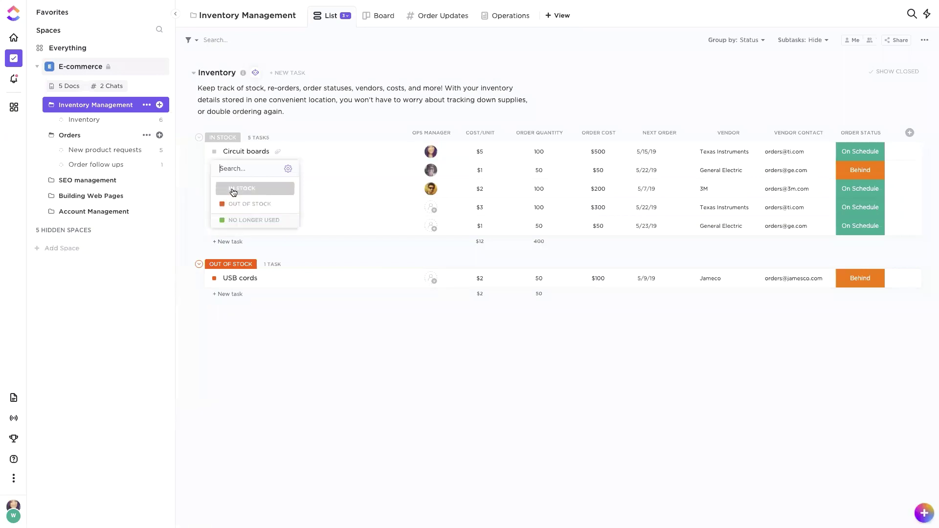
left_click(349, 116)
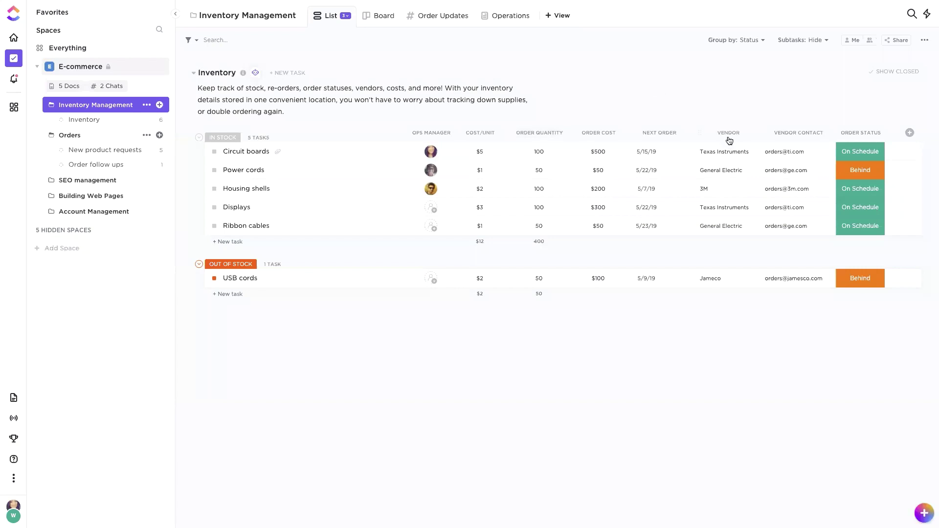
left_click(857, 151)
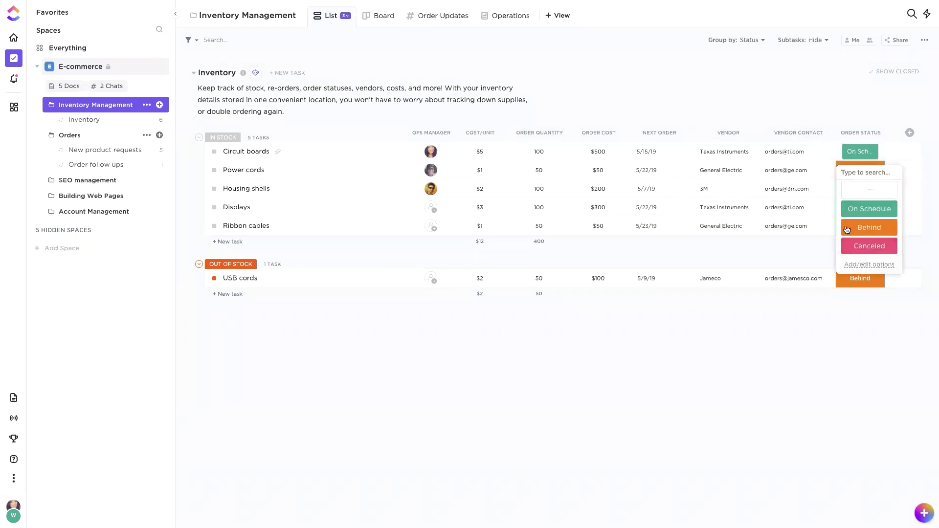
left_click(861, 105)
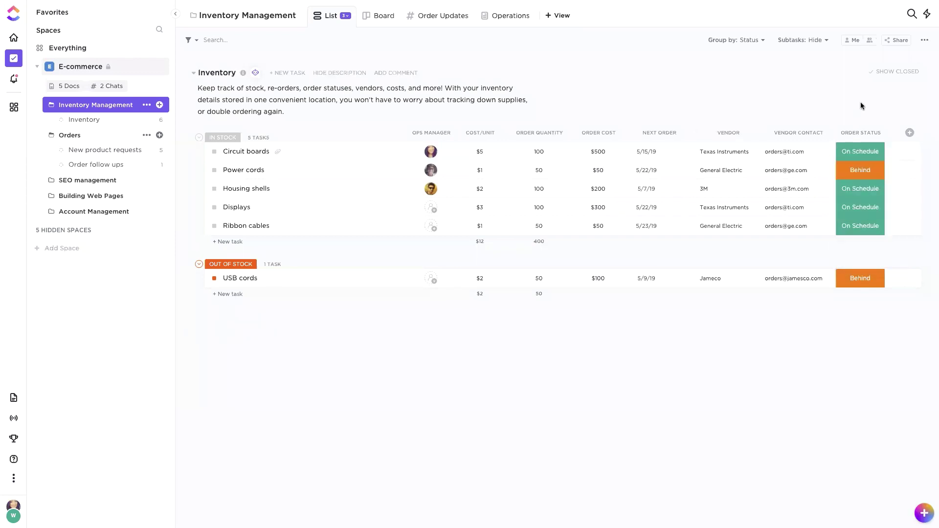
Step: On the Board view, drag Circuit boards into Out of Stock, browse view types, and open Order Updates
left_click(370, 17)
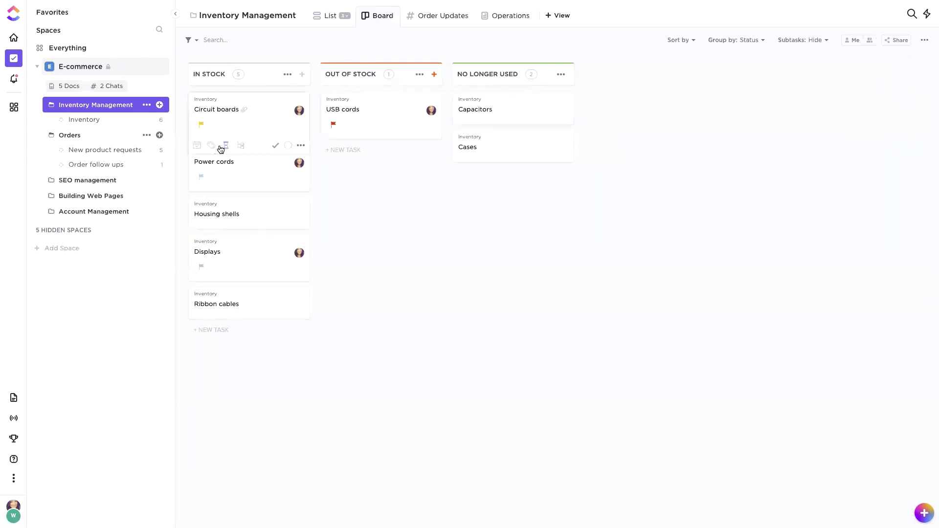
left_click_drag(250, 126, 401, 177)
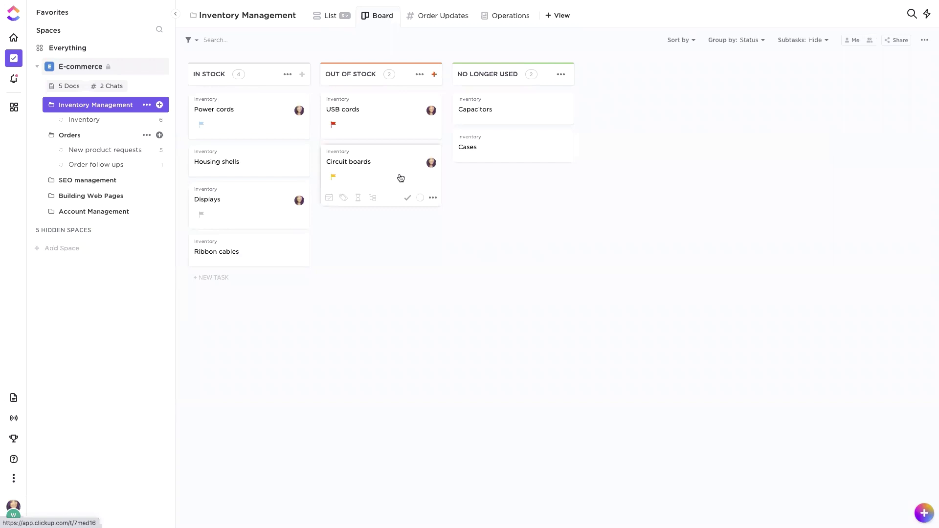
left_click(561, 15)
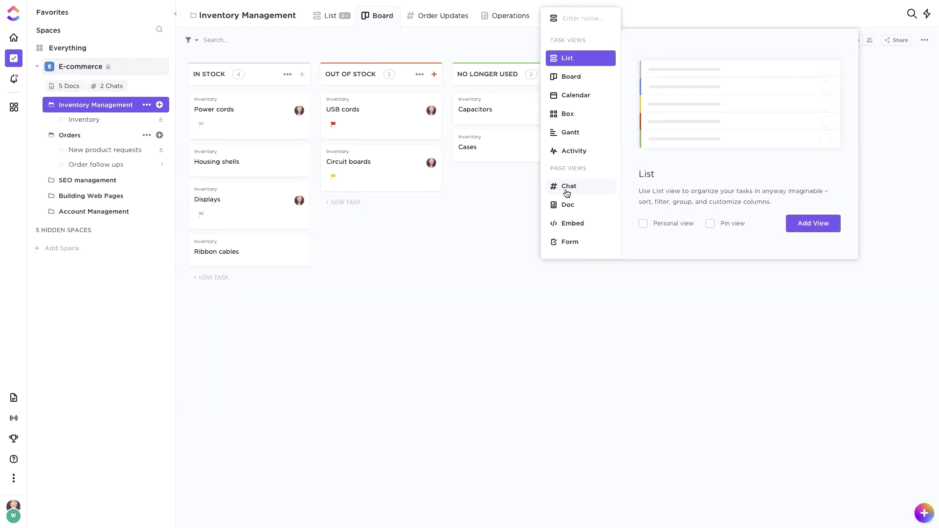
left_click(507, 187)
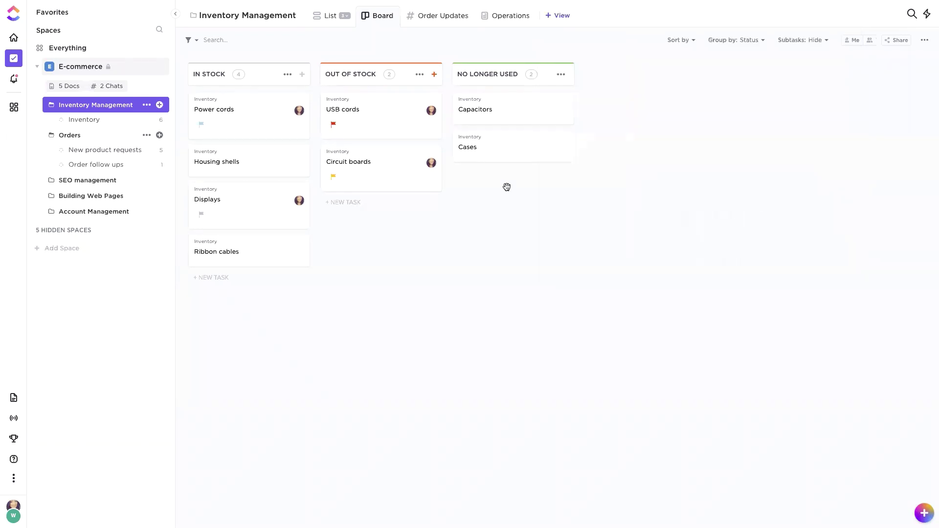
left_click(429, 16)
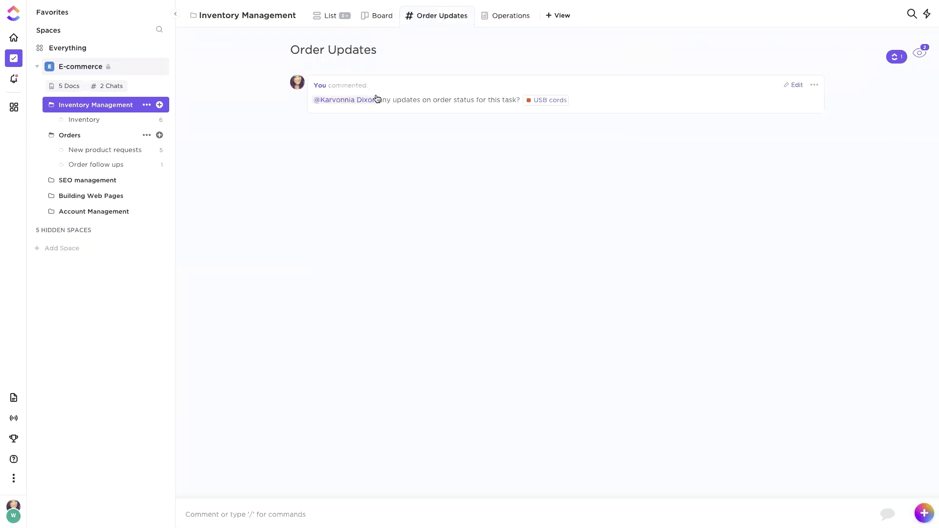
Step: Start an Order Updates comment mentioning the Circuit boards task, then review and close the USB cords task
mouse_move(545, 105)
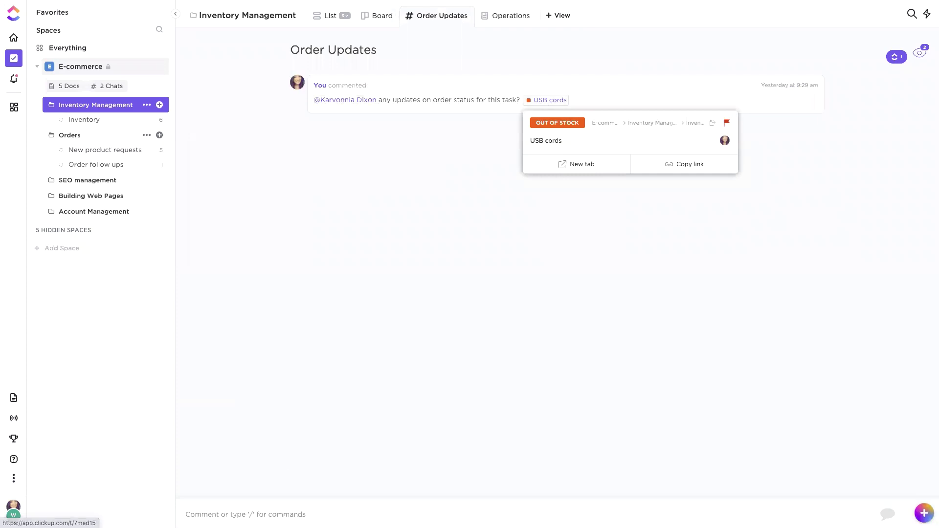
left_click(241, 512)
type("@@")
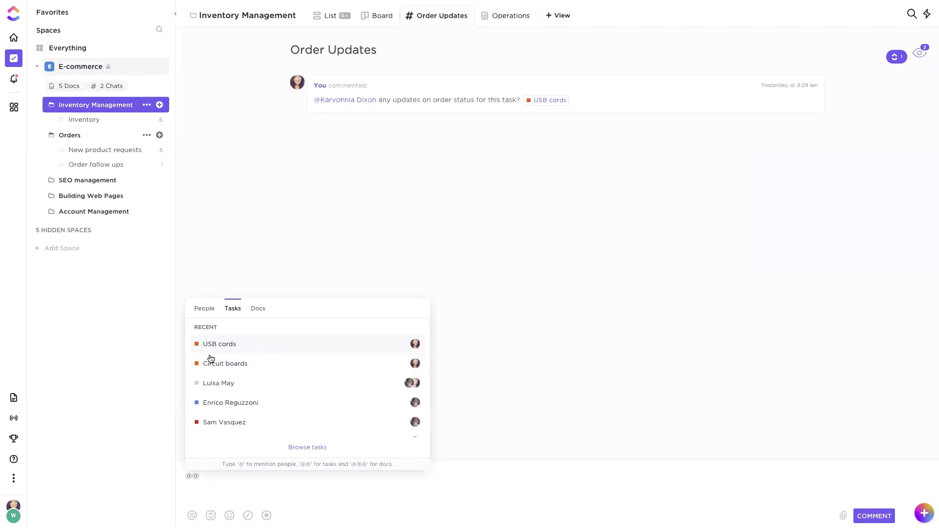
left_click(234, 365)
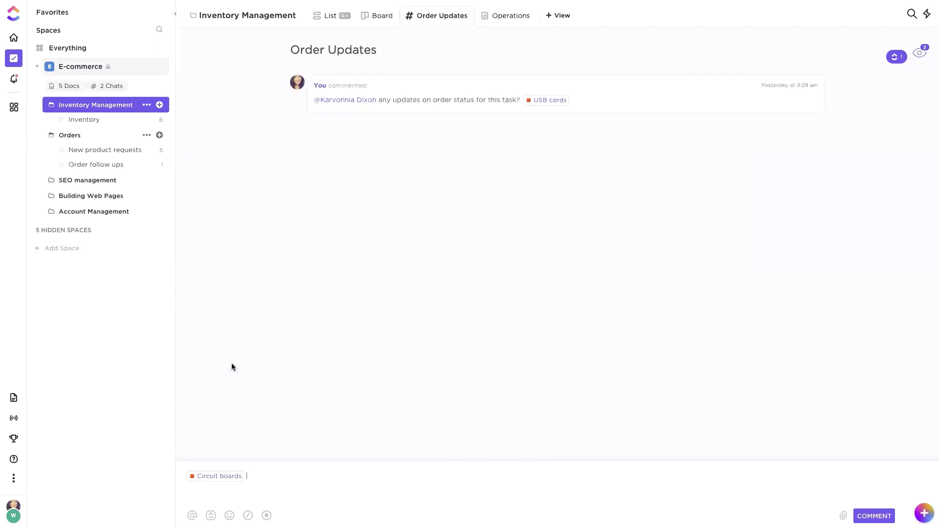
left_click(554, 99)
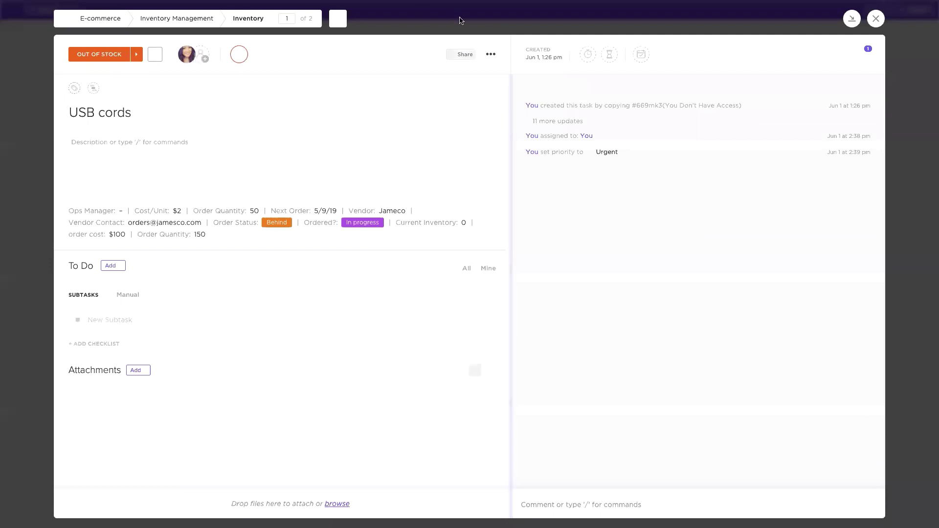
left_click(460, 21)
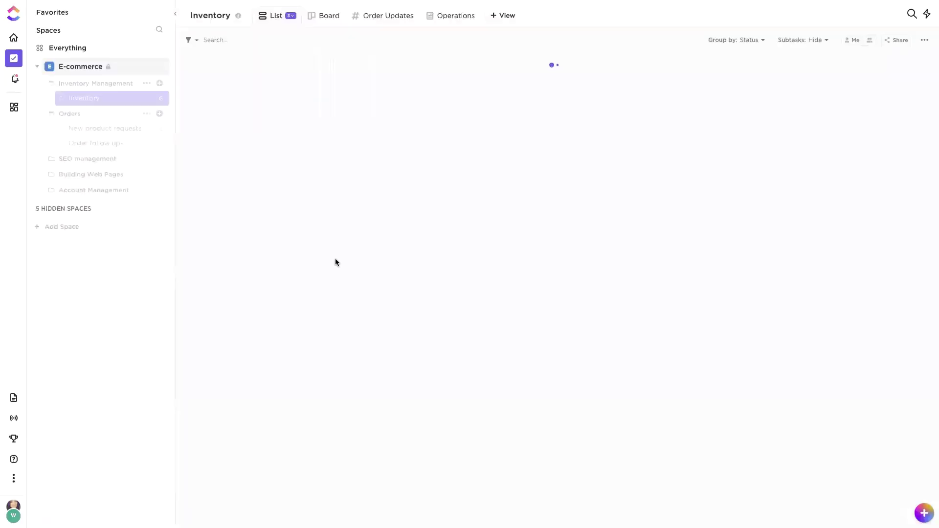
Step: Open the Operations doc and move through the General Electric and 3M vendor contact pages
left_click(444, 16)
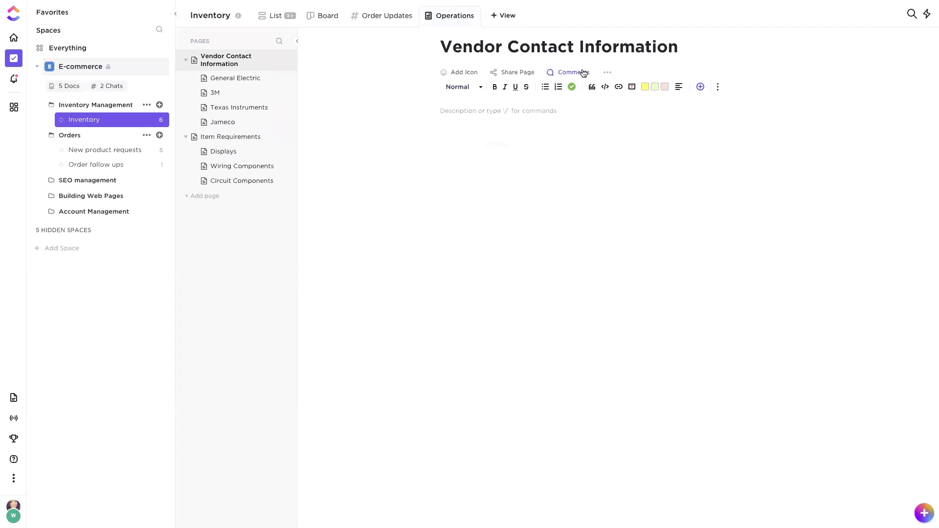
left_click(509, 116)
left_click(223, 78)
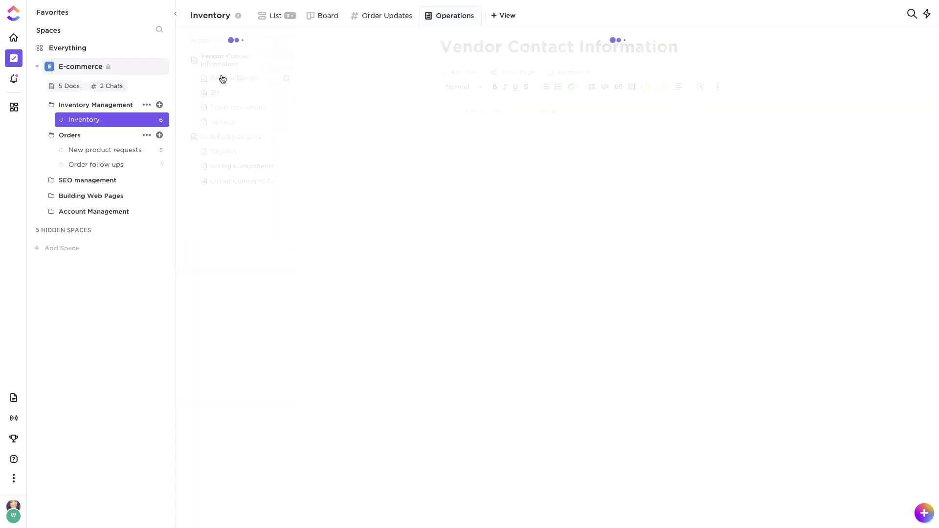
left_click(214, 88)
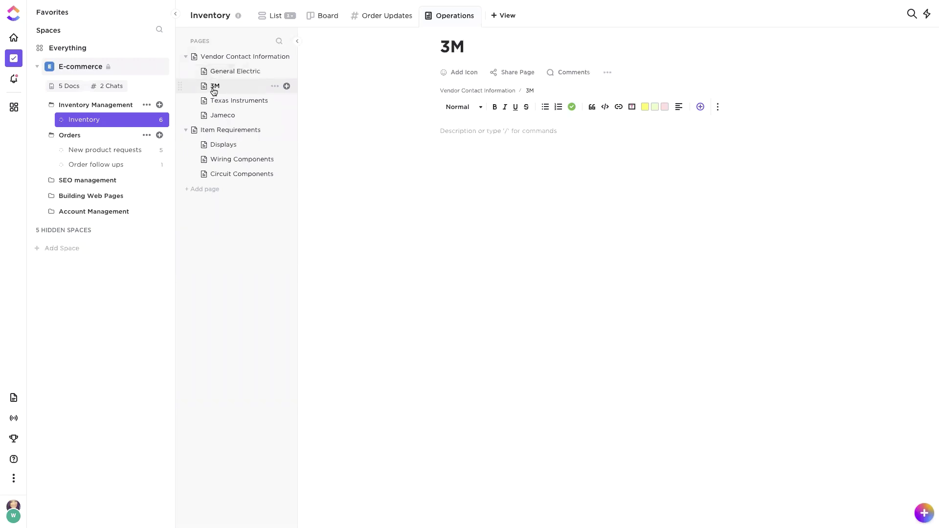
left_click(186, 59)
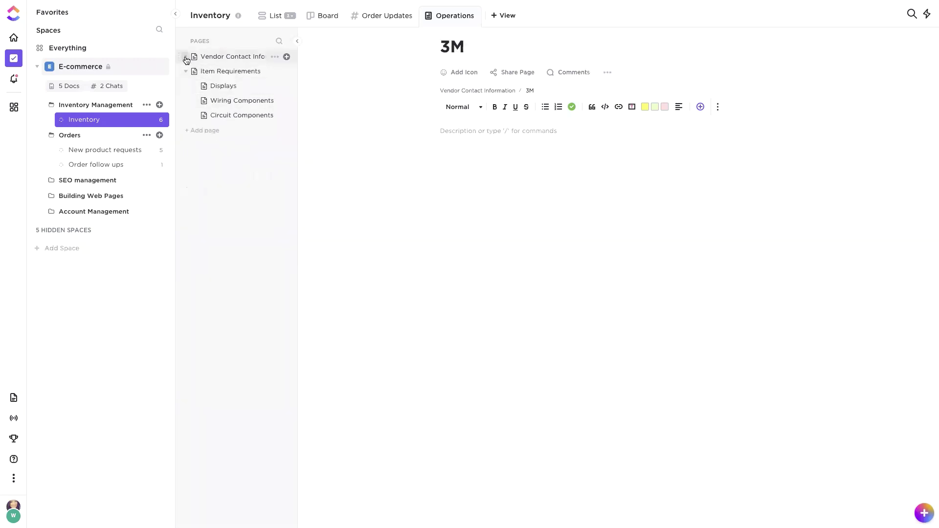
left_click(187, 59)
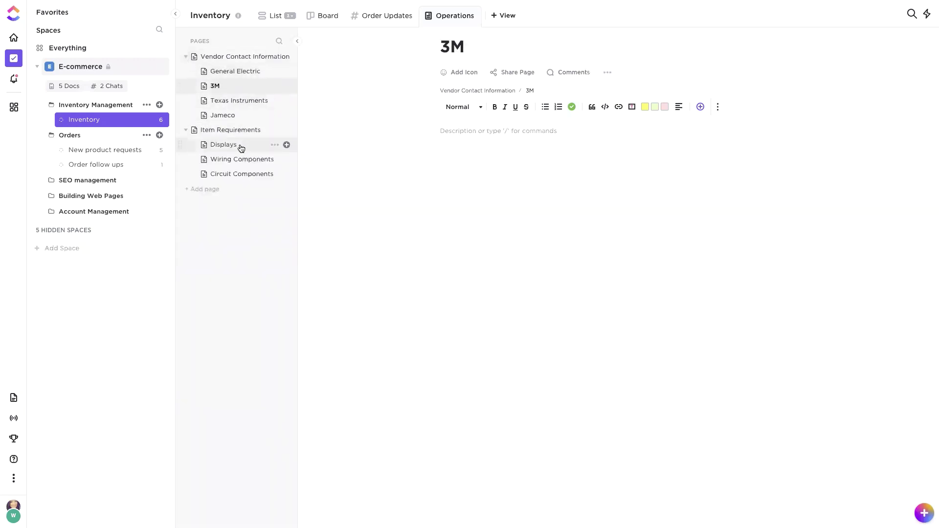
left_click(477, 132)
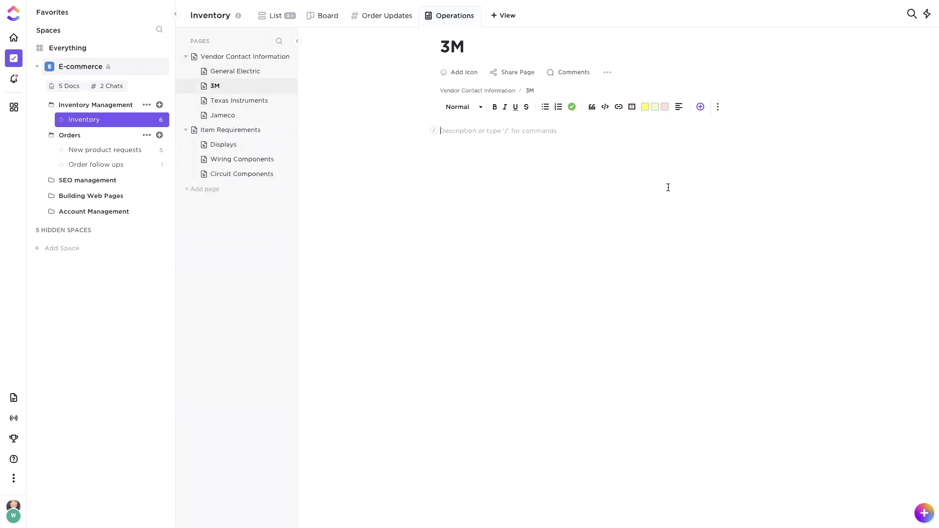
Step: Add a 'header' Heading 1 on the 3M page with a three-by-three table below it
type("/")
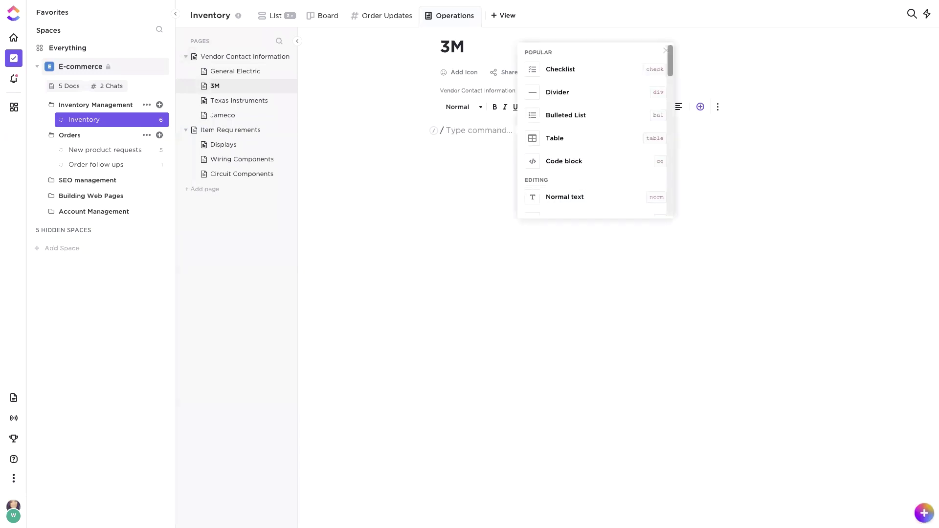
type("h1")
key("Return")
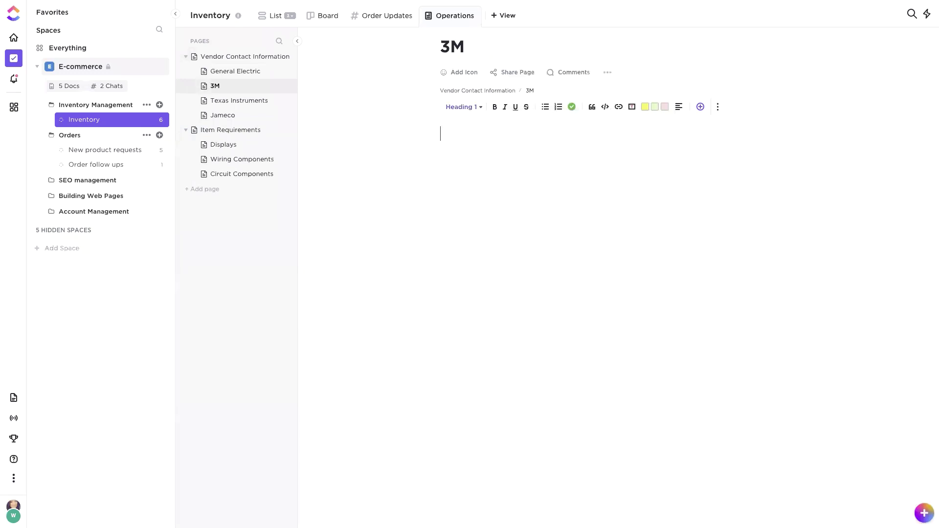
type("header")
key("Return")
type("/ tabe")
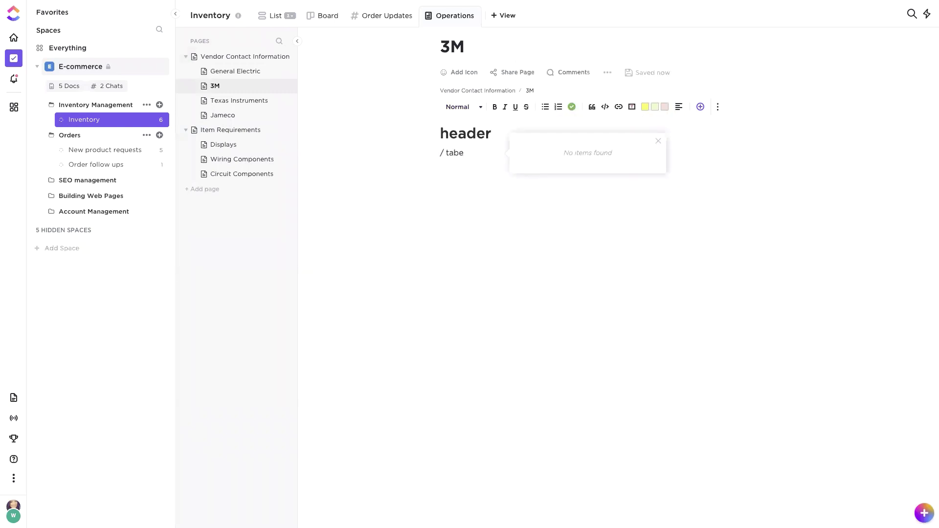
key("BackSpace")
key("Return")
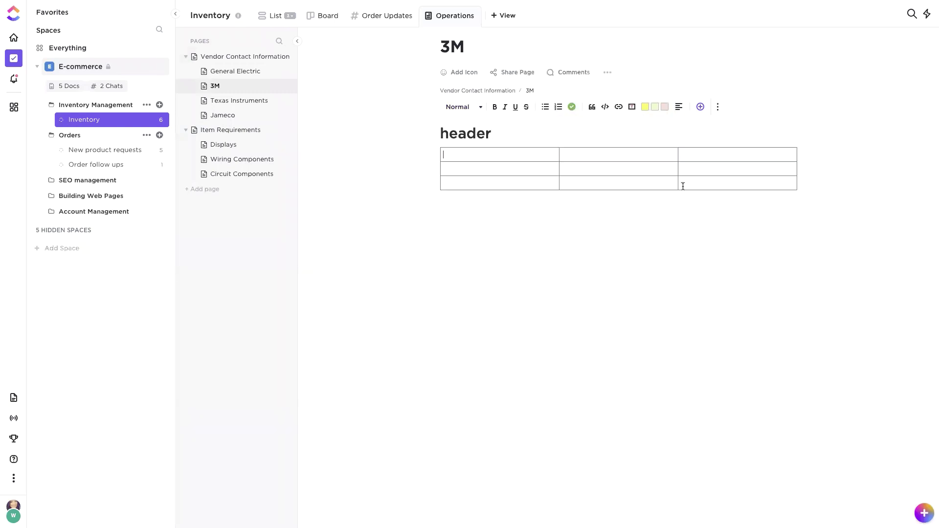
Step: Turn the 3M page's public share link on and back off, leaving it disabled
left_click(503, 49)
left_click(510, 74)
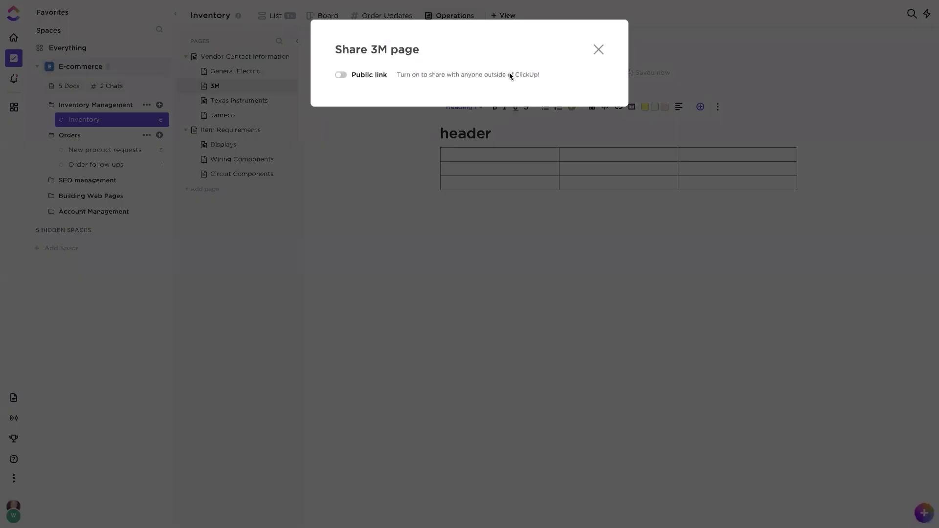
left_click(341, 75)
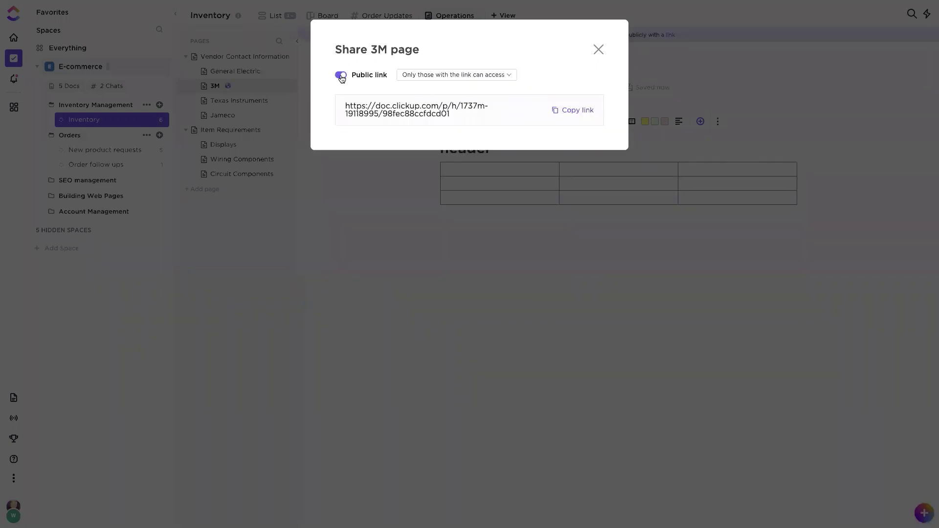
left_click(341, 76)
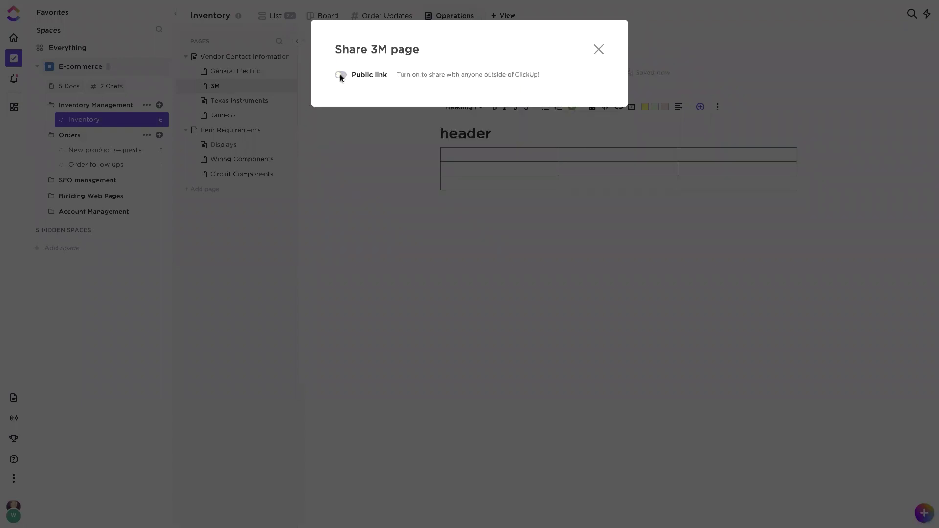
left_click(598, 50)
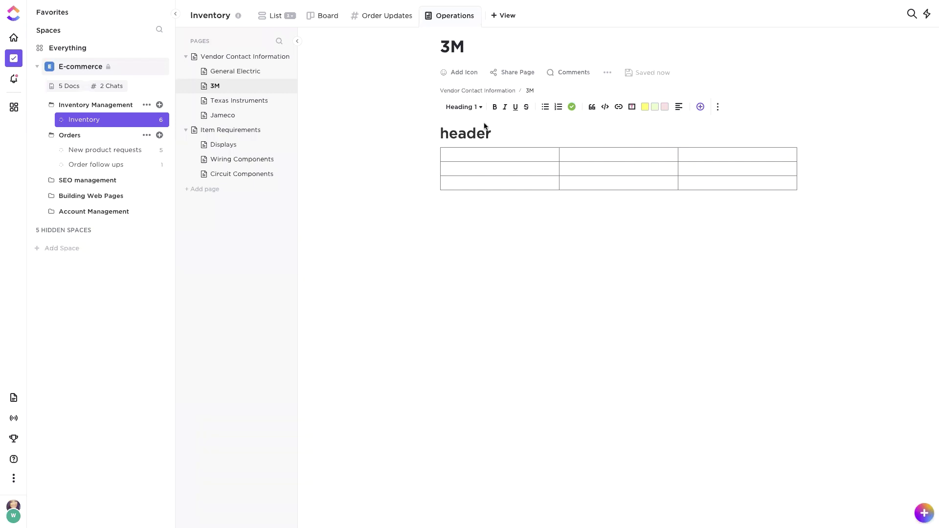
Step: Return to the Inventory List view, briefly checking its saved views dropdown
left_click(278, 16)
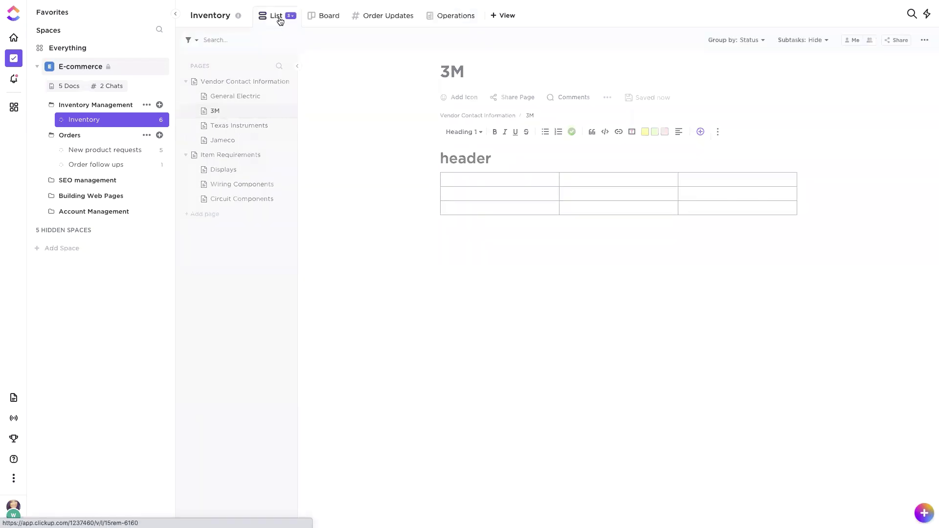
left_click(289, 16)
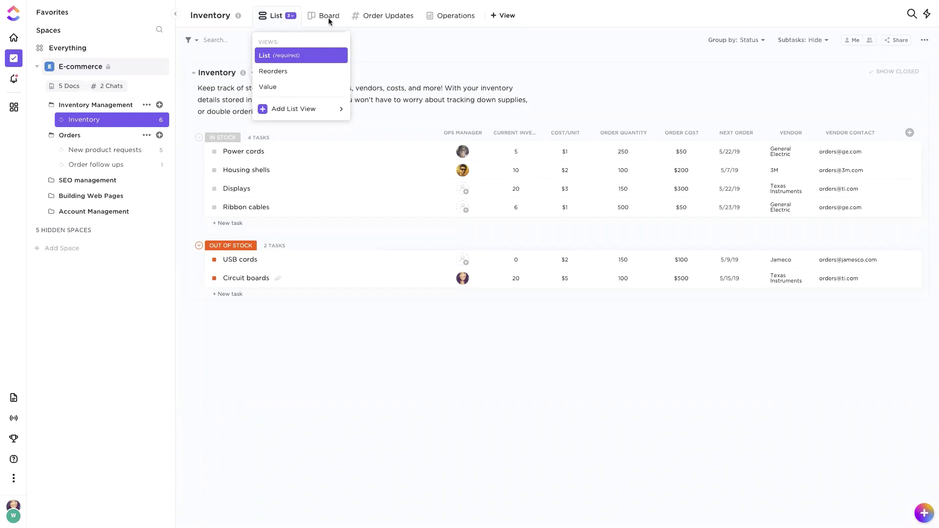
left_click(436, 57)
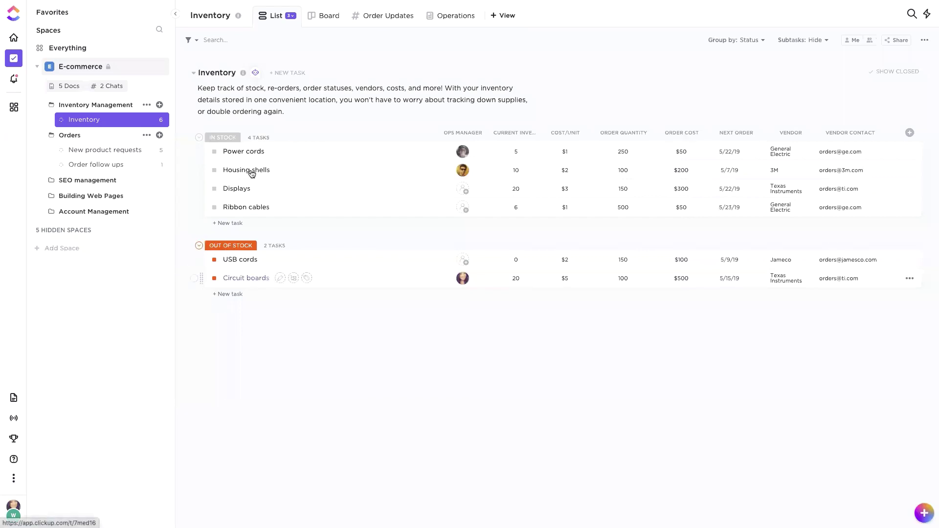
Step: Switch the Inventory list to the Reorders view and inspect its single applied filter
left_click(292, 15)
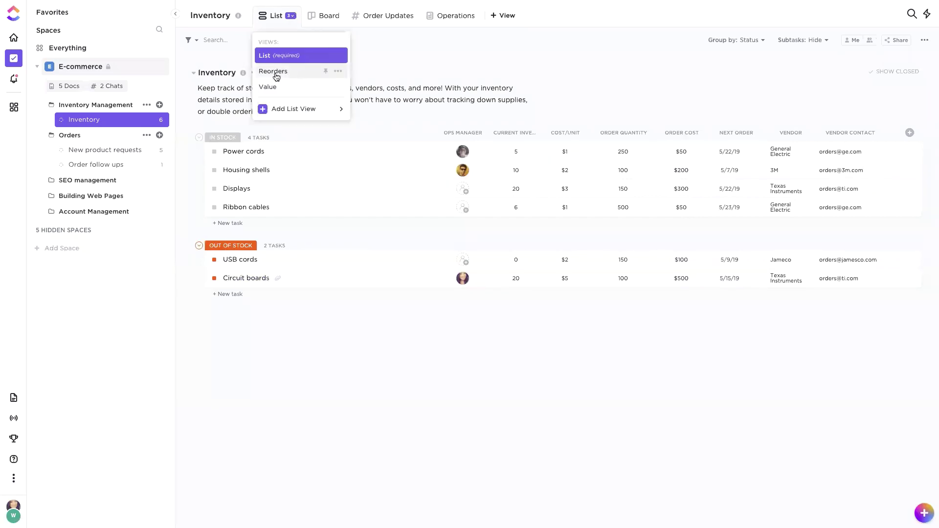
left_click(283, 76)
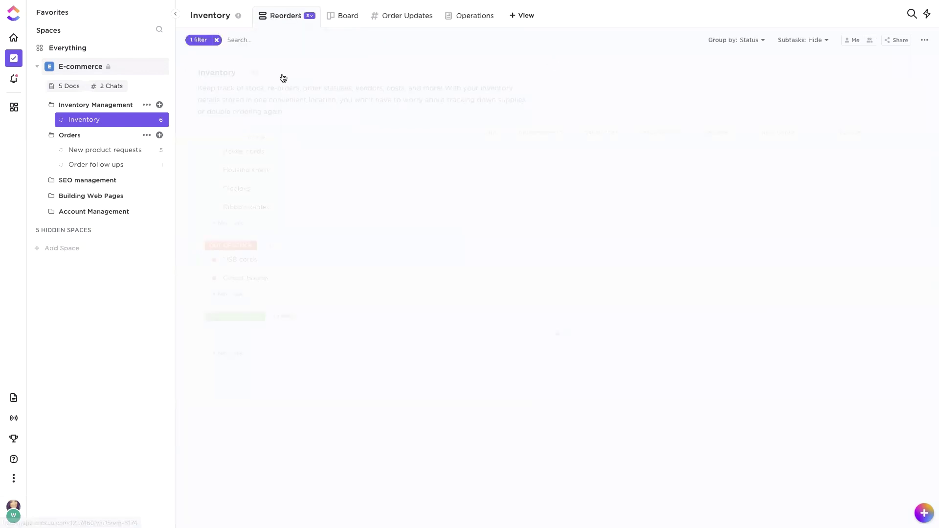
left_click(201, 41)
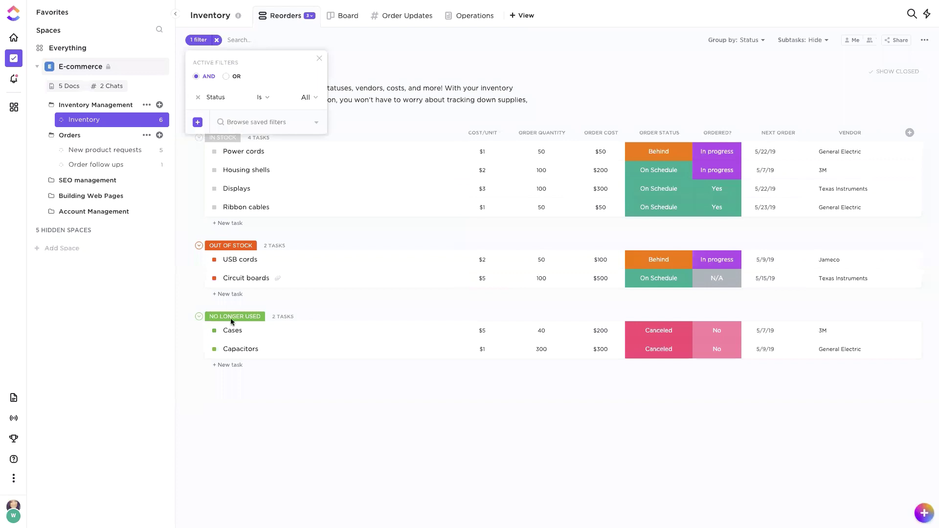
left_click(257, 372)
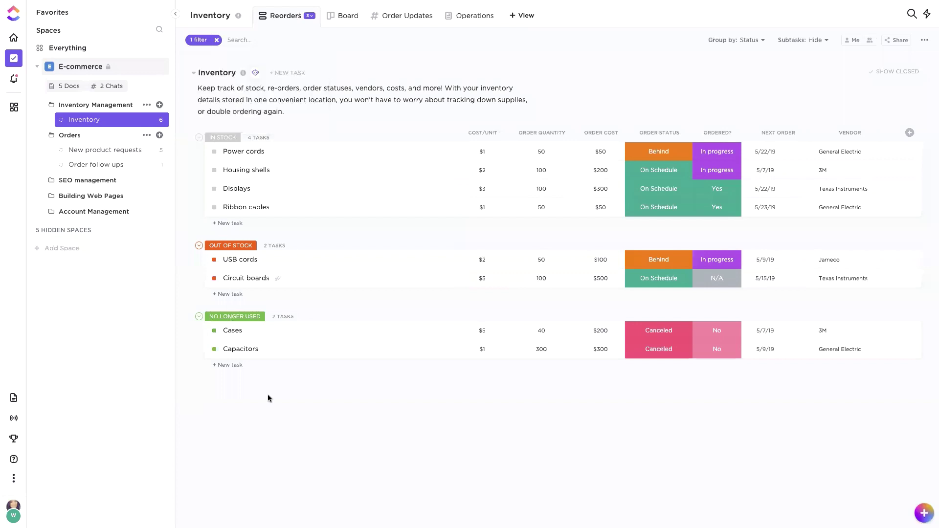
Step: Group the Reorders tasks by the Order Status custom field
left_click(750, 40)
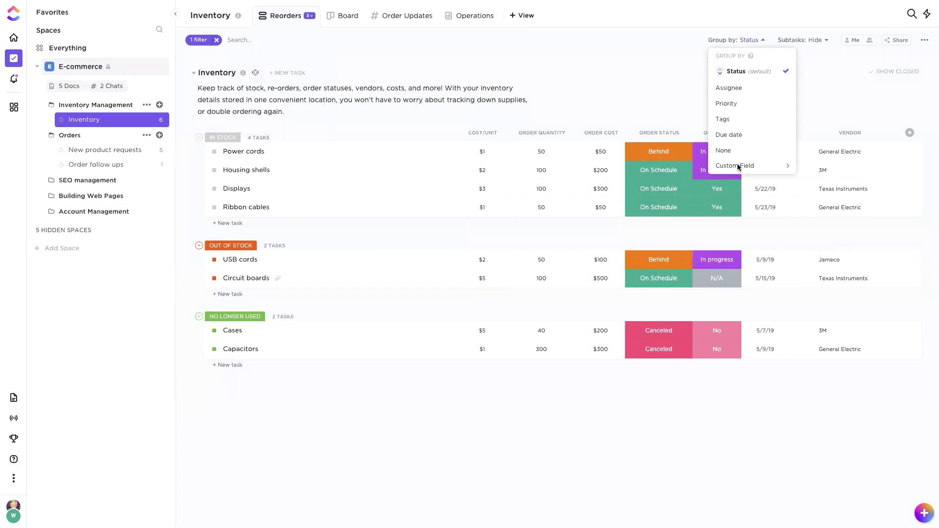
mouse_move(738, 167)
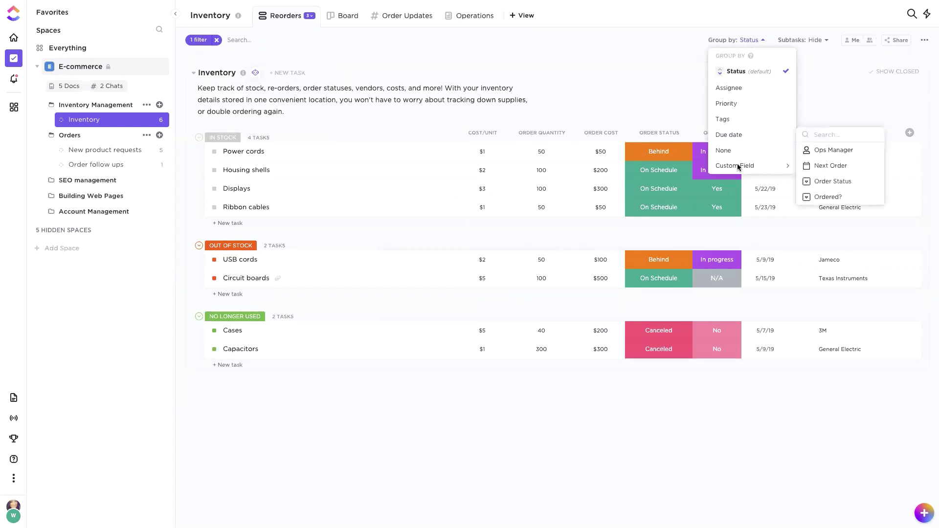
left_click(836, 183)
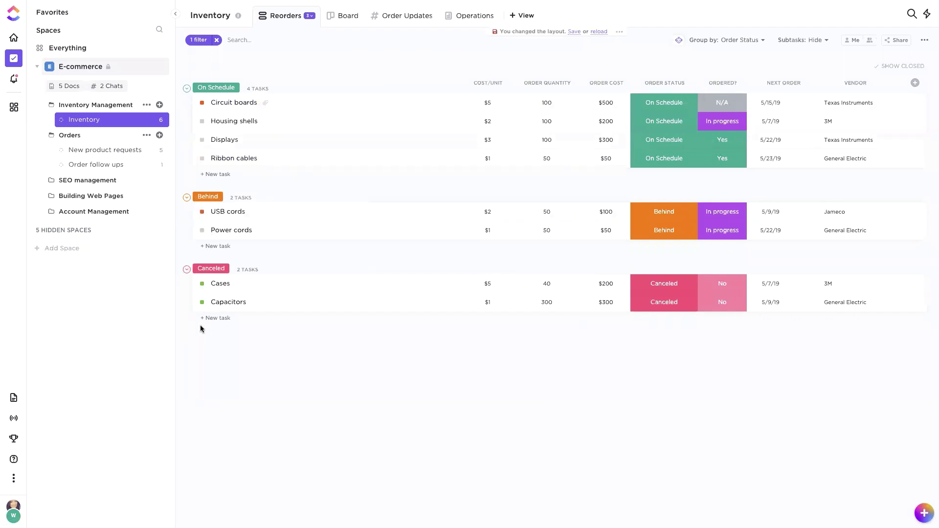
Step: Open the Orders folder list, glancing at a shipped order's status options and the new-view choices
left_click(65, 136)
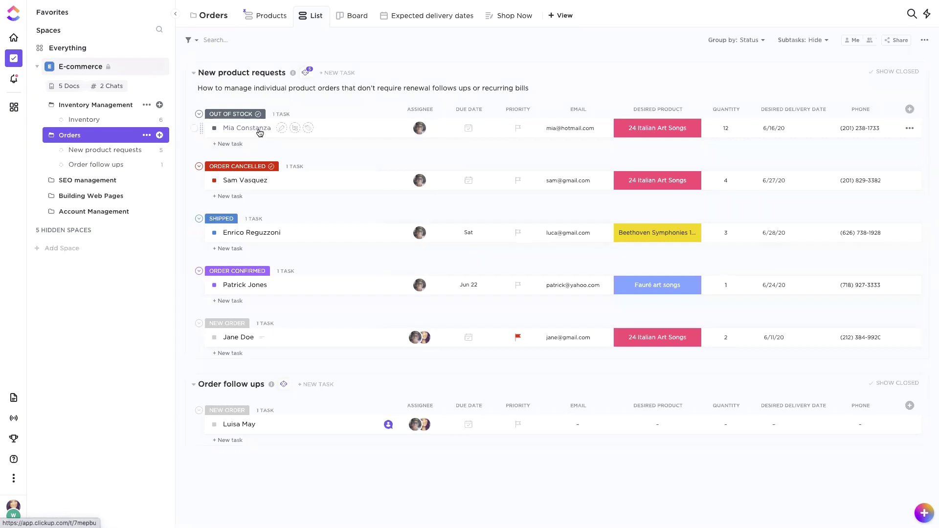
left_click(215, 234)
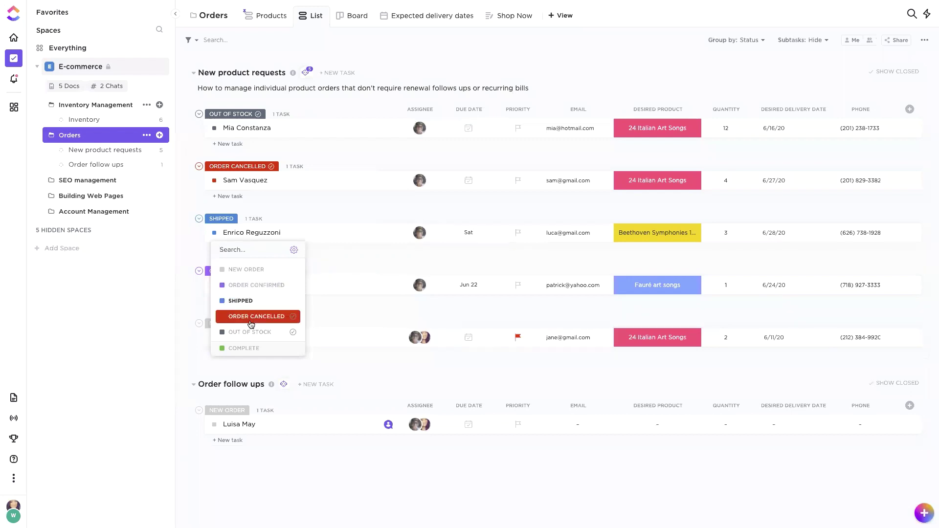
left_click(479, 62)
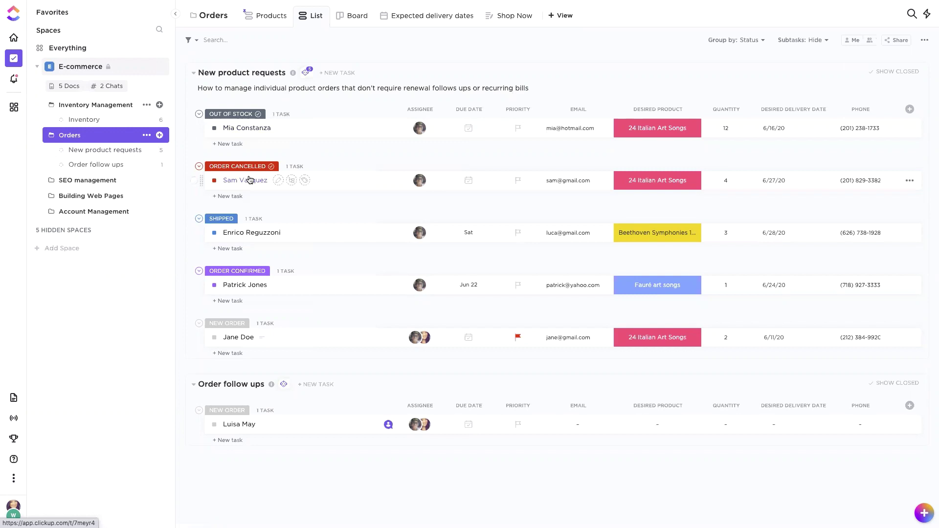
left_click(566, 17)
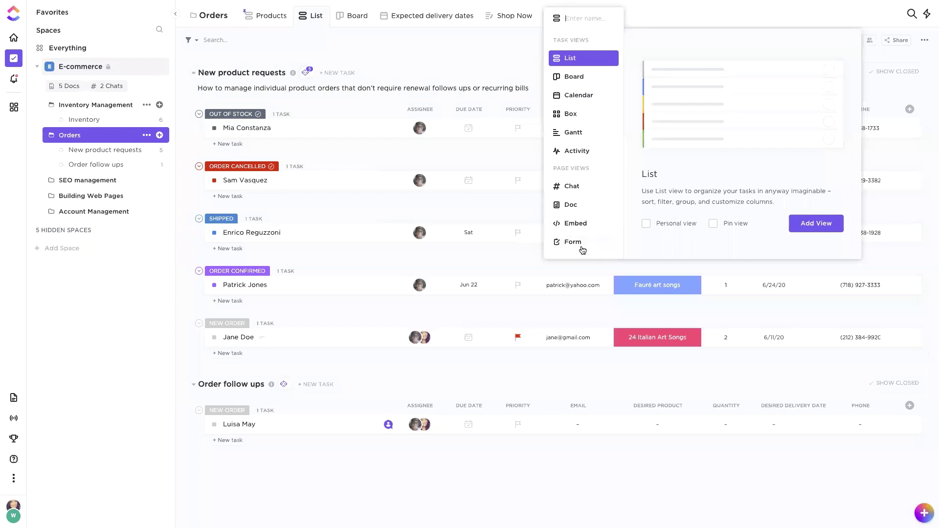
left_click(473, 63)
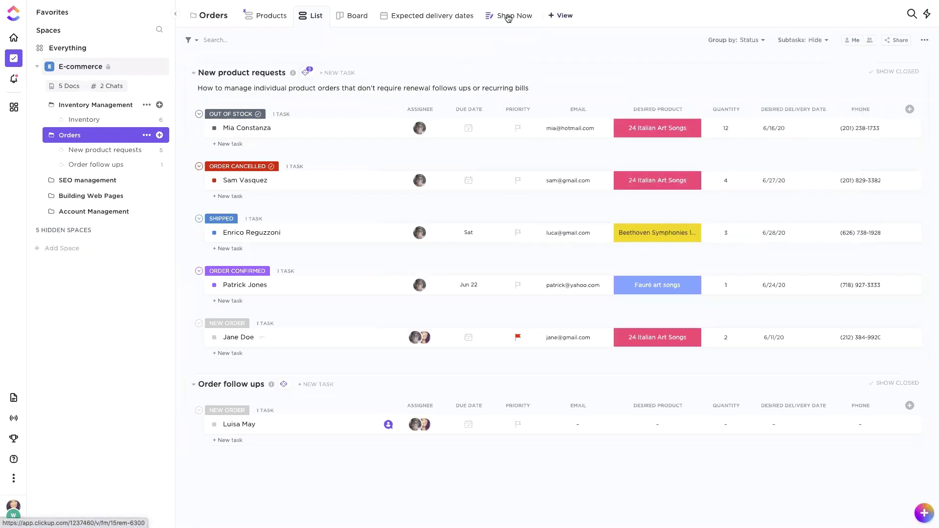
Step: Open the Shop Now order form, select its welcome message, and copy the form's embed code
left_click(509, 19)
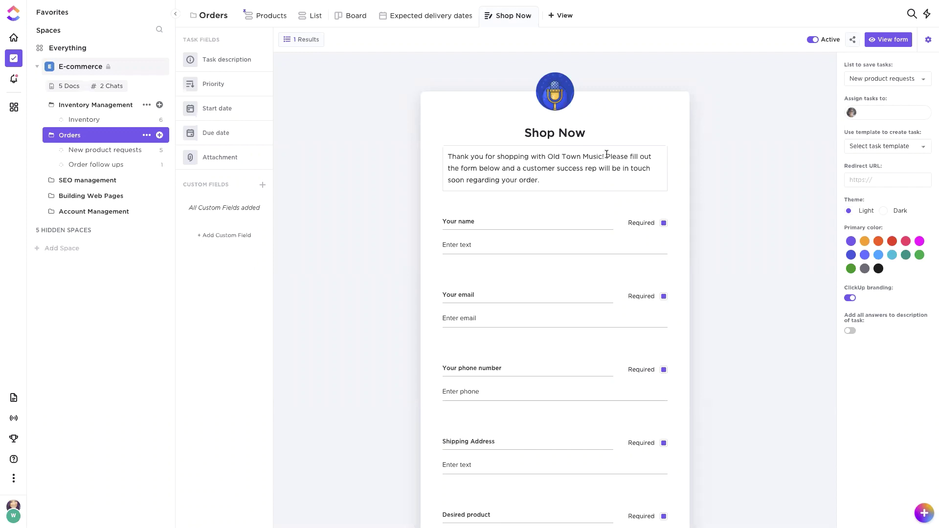
left_click_drag(447, 155, 579, 183)
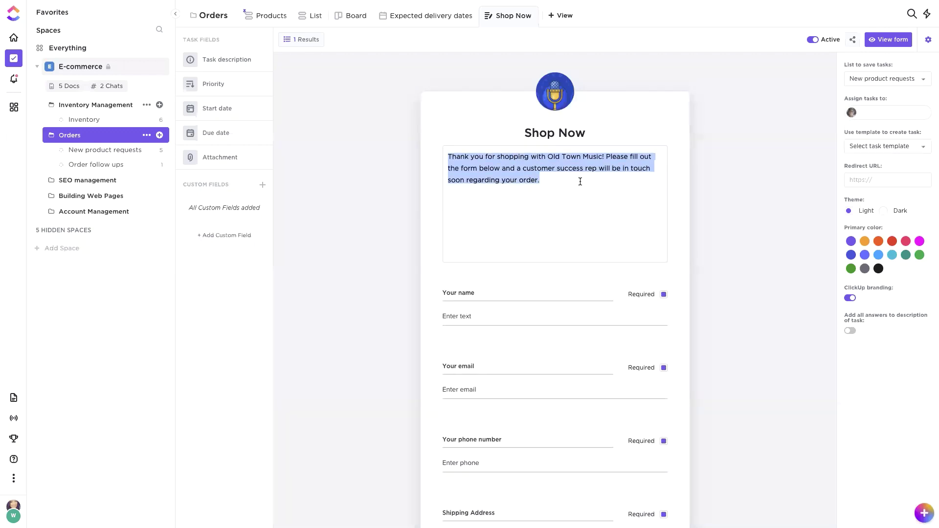
left_click(700, 105)
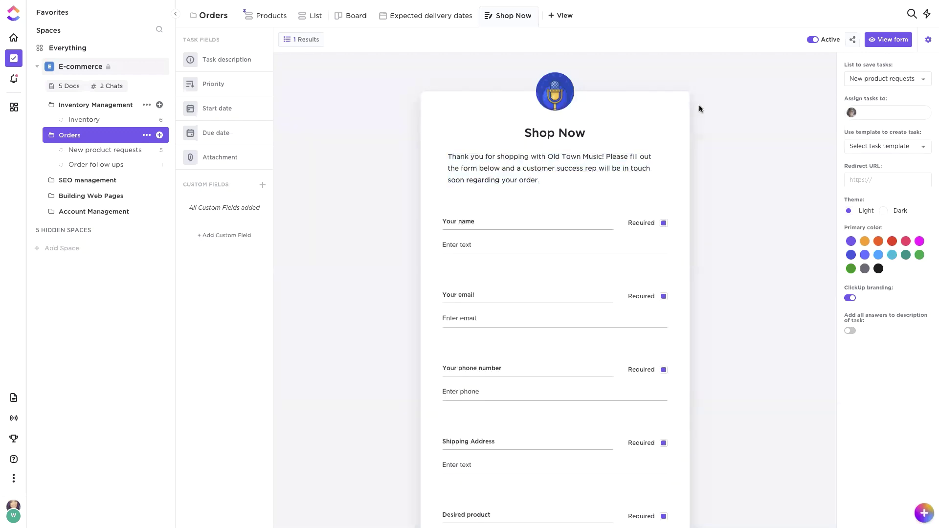
left_click(853, 40)
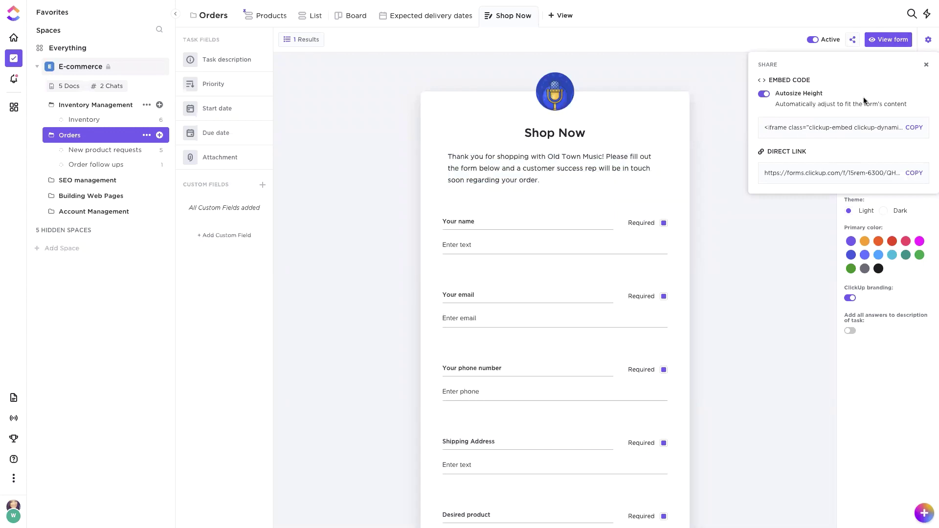
left_click(922, 132)
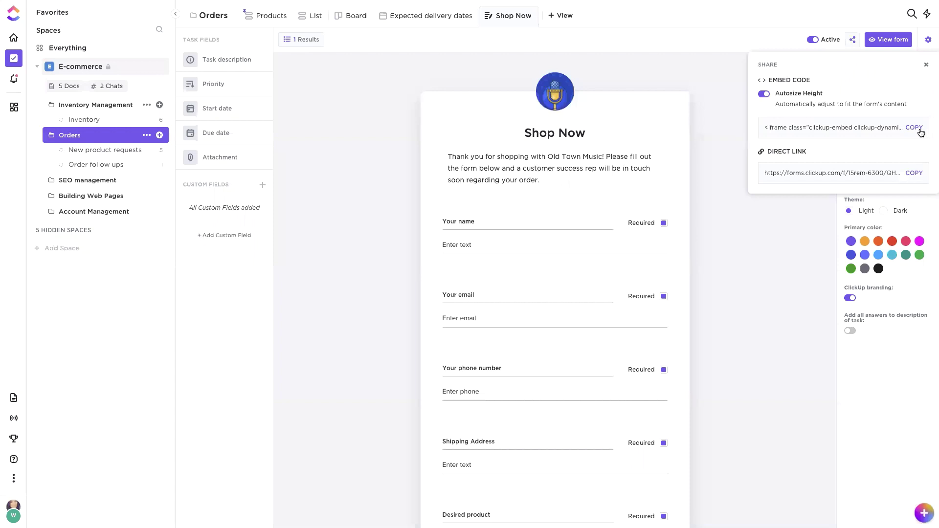
left_click(738, 234)
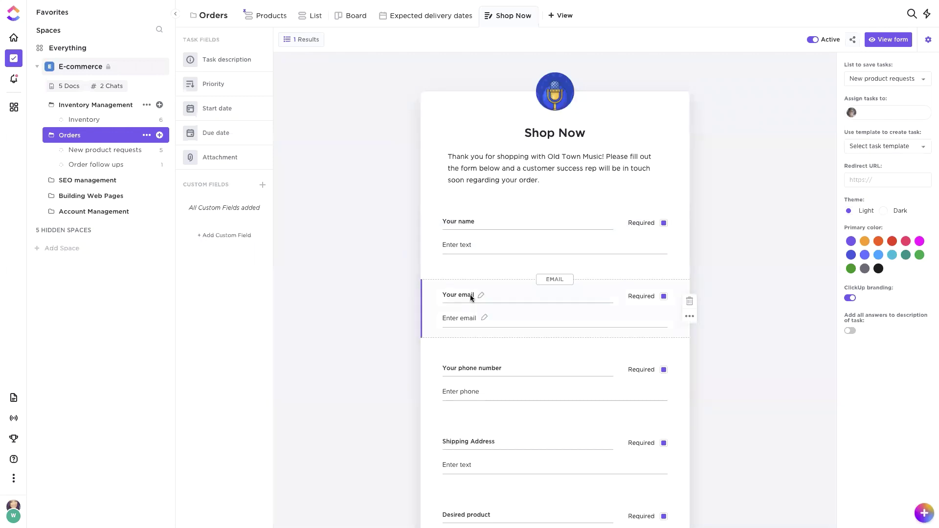
scroll(471, 294, "down", 2)
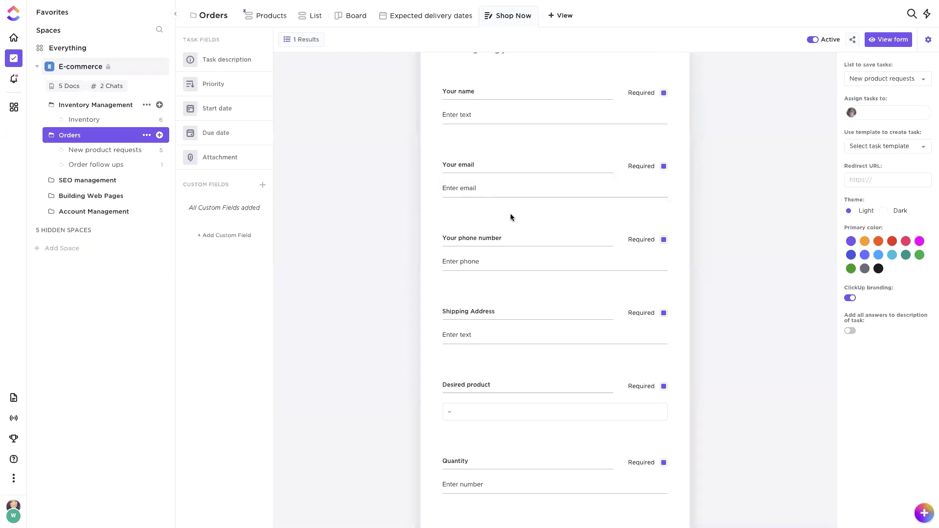
scroll(510, 214, "up", 1)
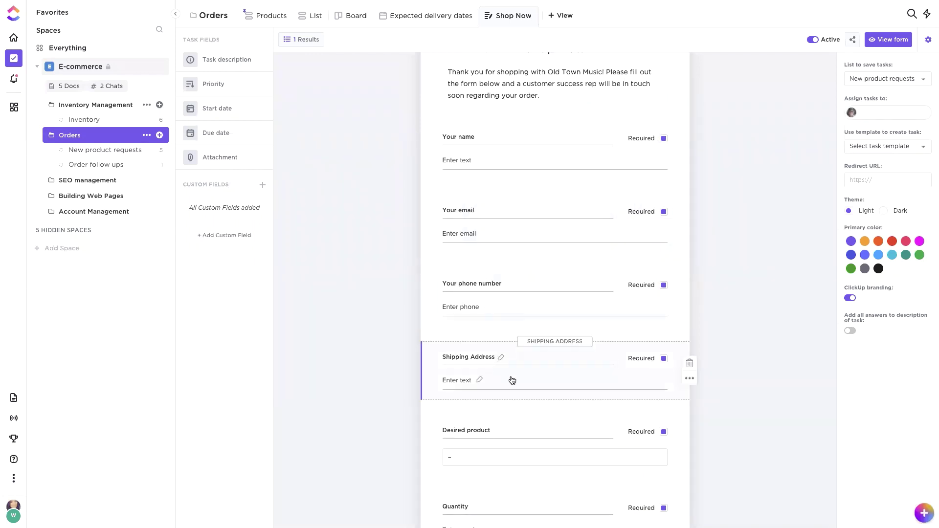
scroll(511, 379, "down", 3)
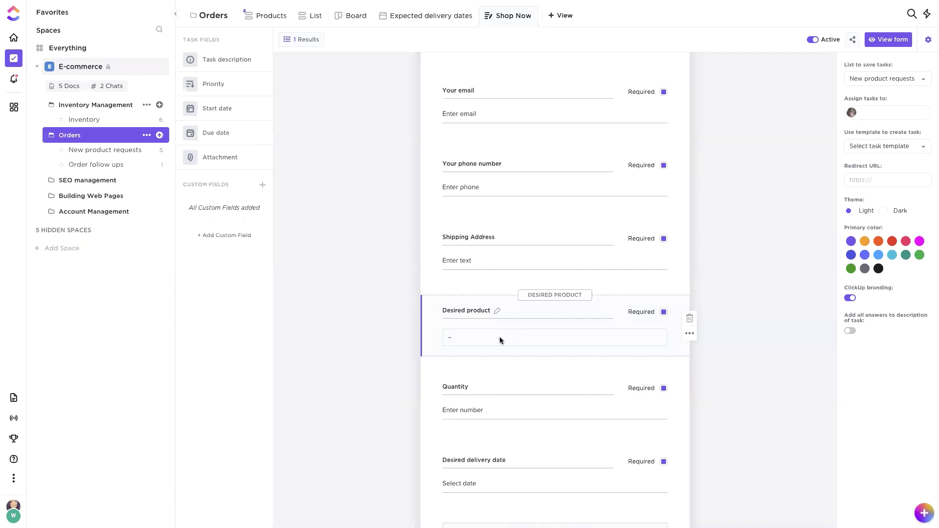
scroll(500, 337, "down", 3)
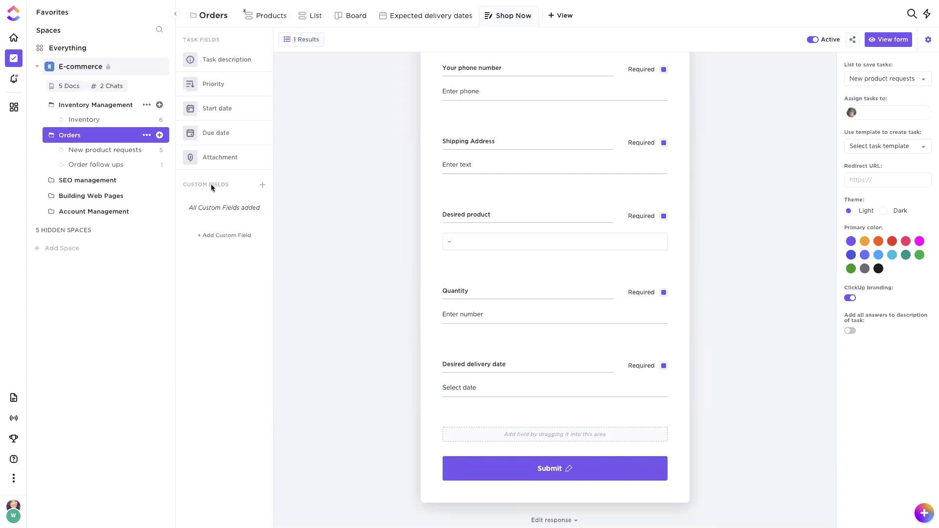
left_click(264, 187)
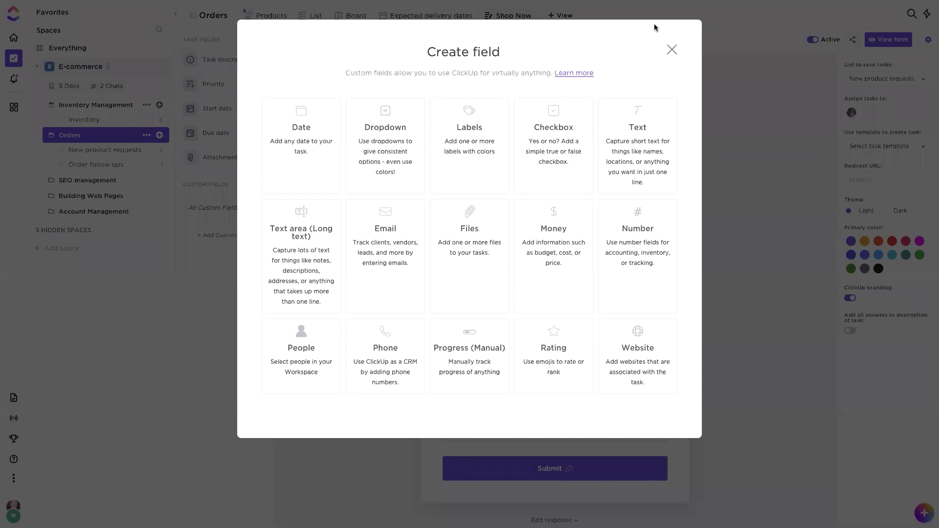
left_click(673, 51)
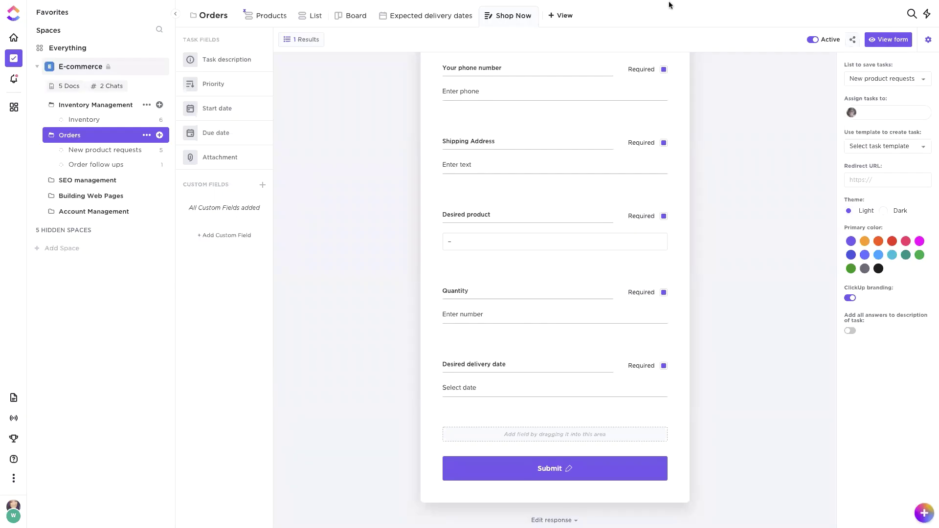
left_click(853, 41)
Step: Copy the Shop Now form's direct link and load it in a new browser tab
left_click(853, 40)
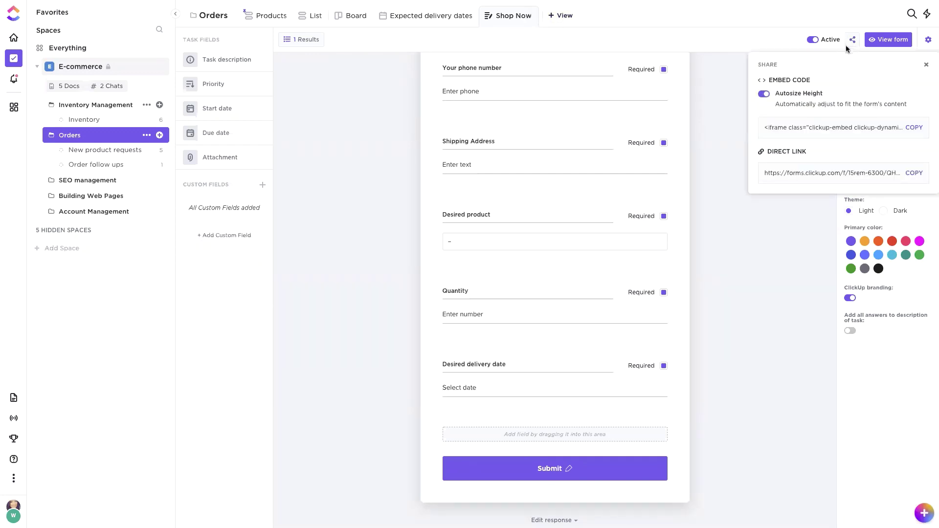
left_click(913, 173)
left_click(28, 16)
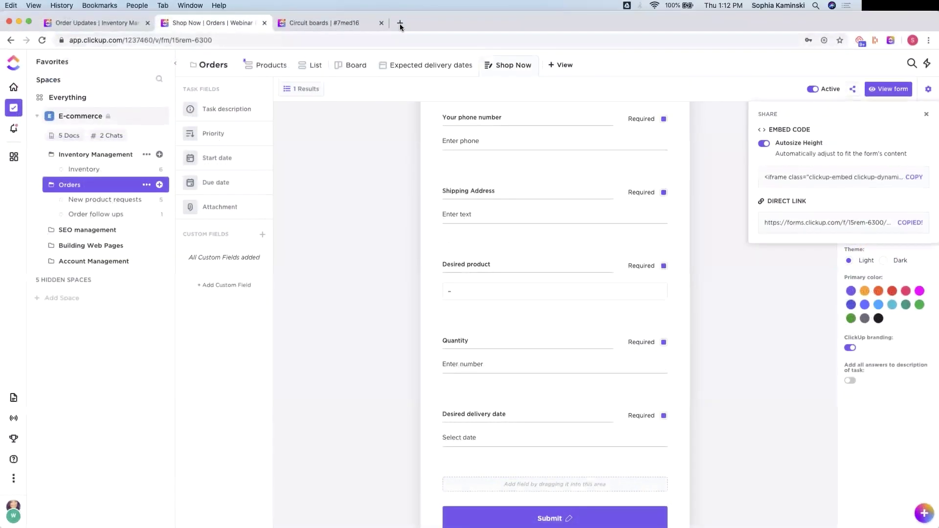
left_click(397, 23)
key("super+v")
key("Return")
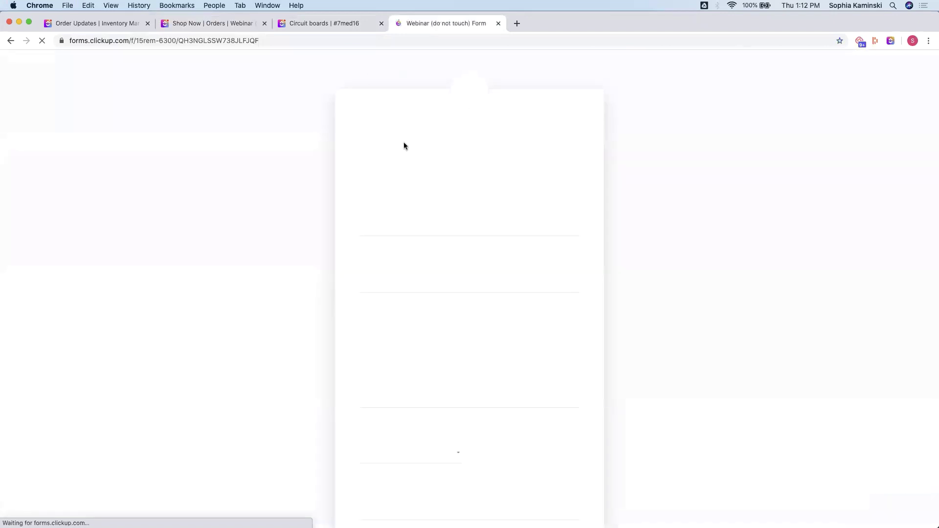
Step: Fill in the test customer's name, e-mail, phone number and shipping address on the order form
left_click(376, 227)
type("J")
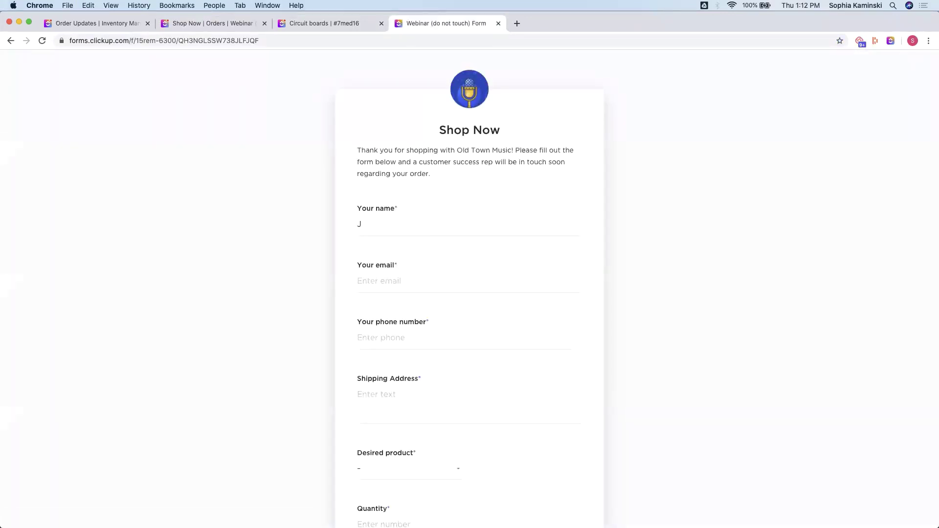
type("ohn Smith")
left_click(377, 289)
left_click(383, 342)
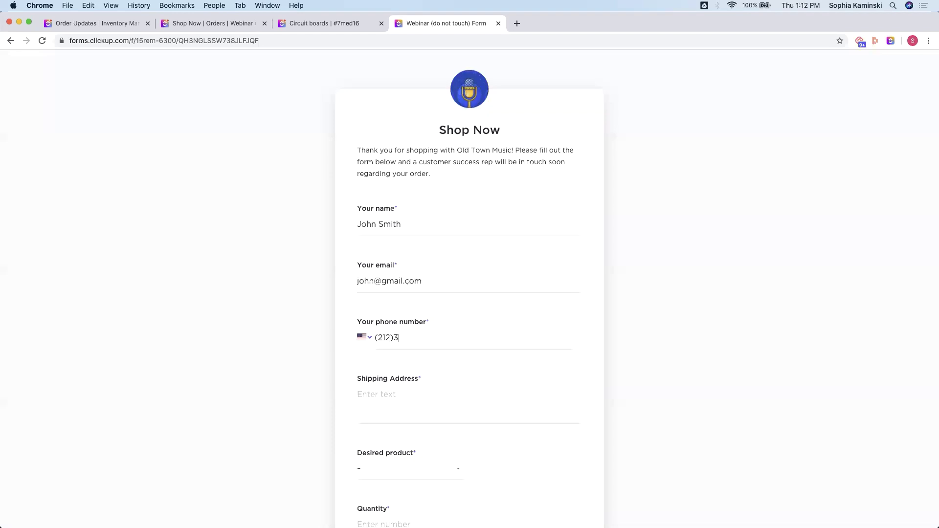
left_click(388, 400)
type("srgrs")
Step: Order quantity 1 of 24 Italian Art Songs for delivery June 16, 2020, and submit the form
left_click(384, 475)
scroll(623, 345, "down", 3)
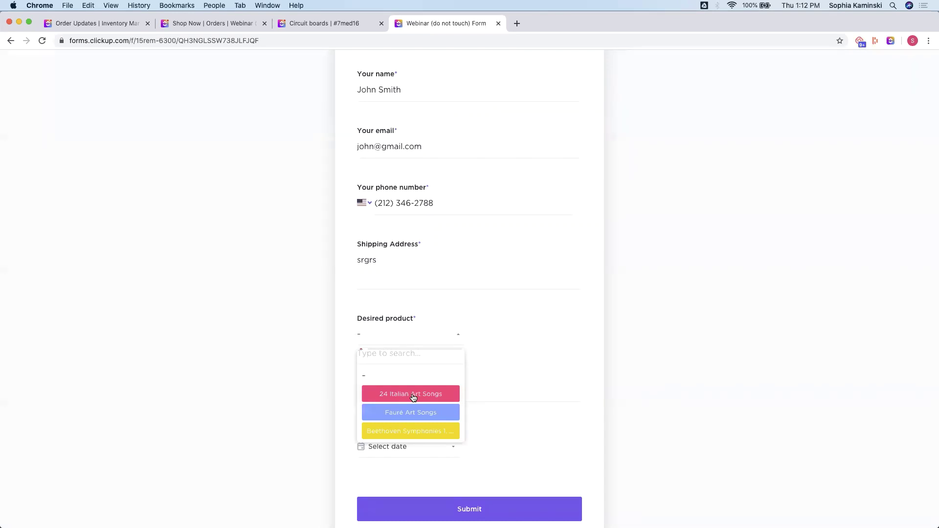
left_click(413, 396)
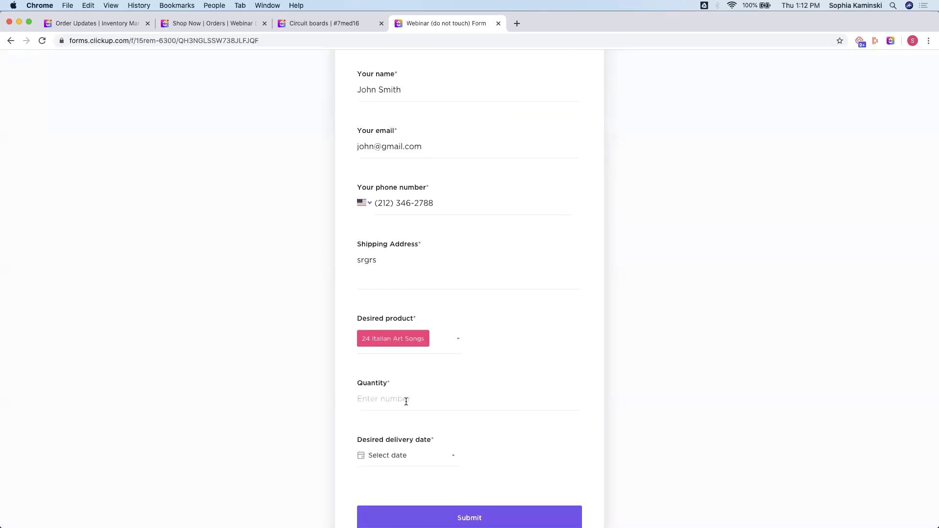
type("1")
scroll(402, 399, "down", 2)
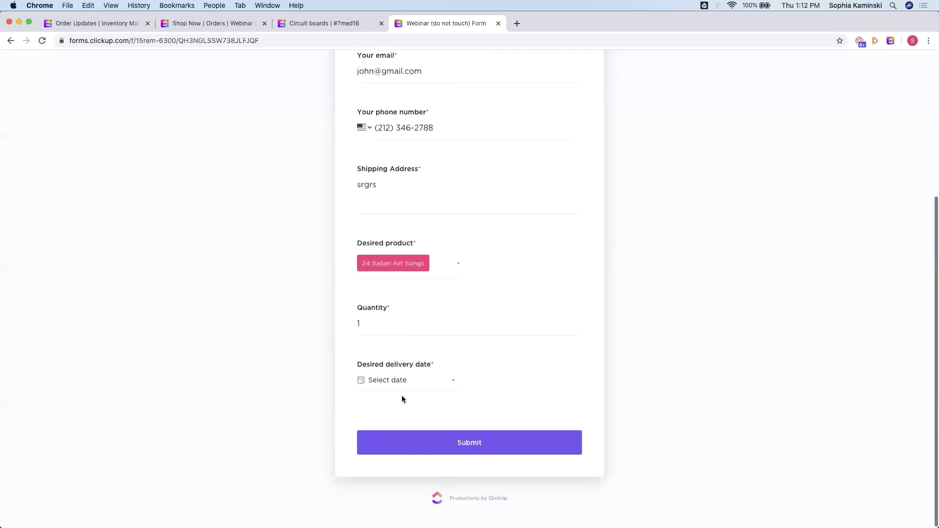
left_click(376, 383)
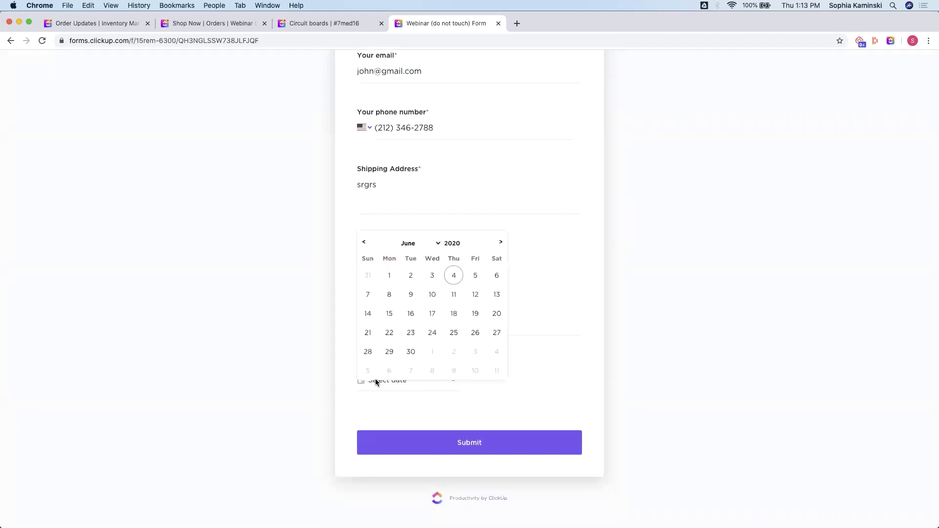
left_click(406, 316)
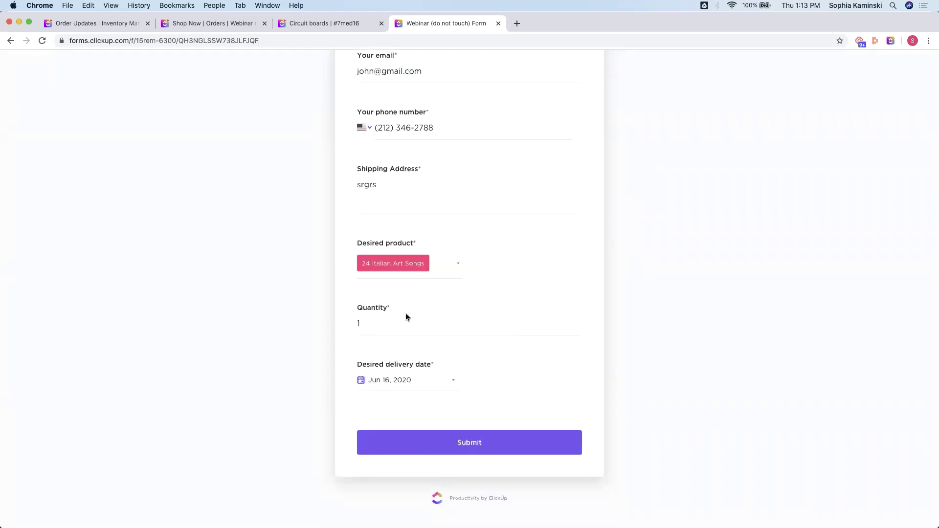
left_click(430, 443)
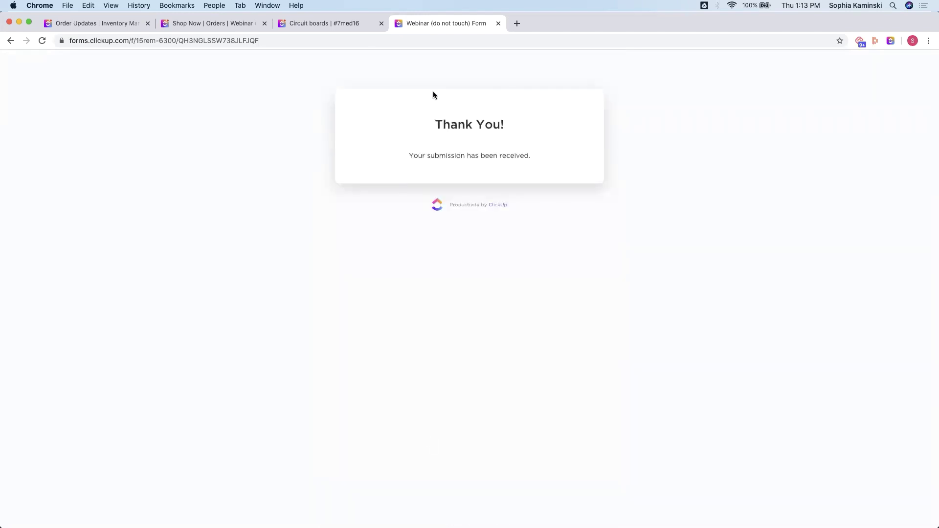
left_click(498, 23)
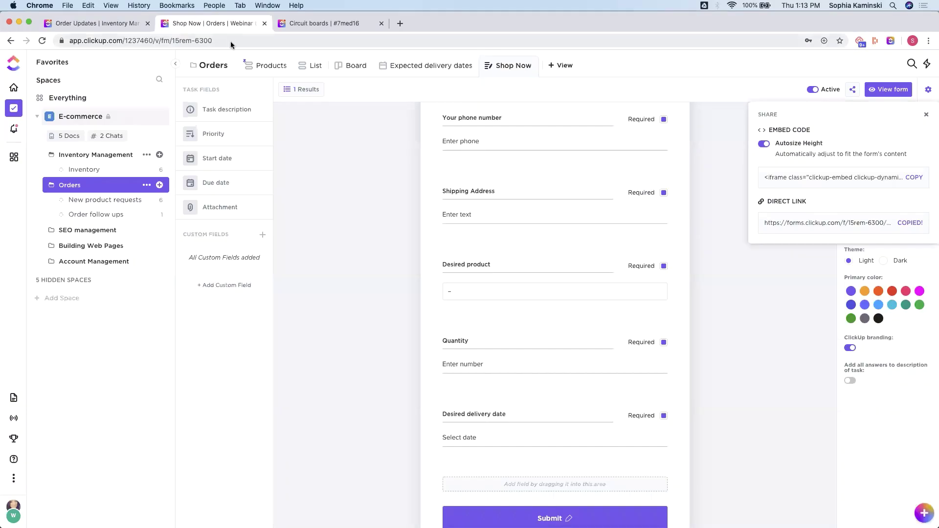
Step: Restore the browser to full screen, dismiss the Share popup, and show the New product requests list
left_click(28, 21)
left_click(730, 110)
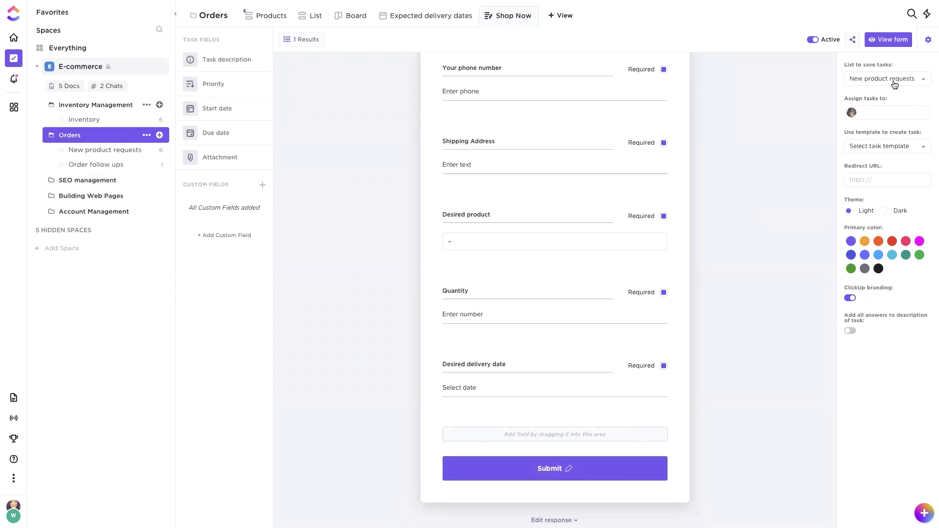
left_click(114, 152)
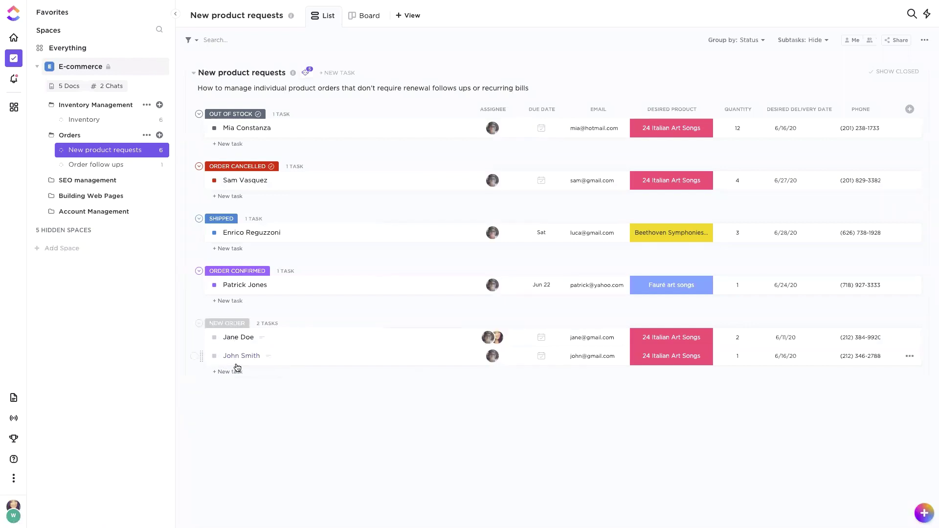
left_click(236, 365)
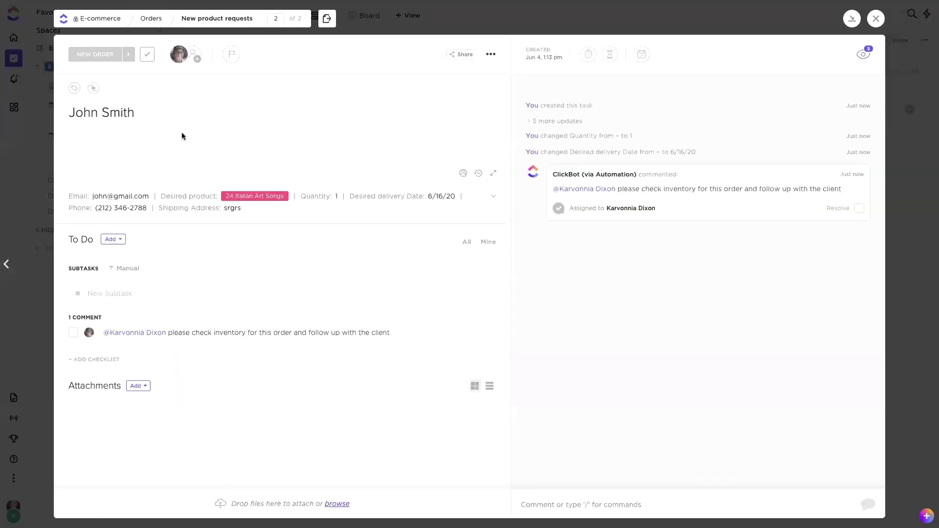
left_click(171, 208)
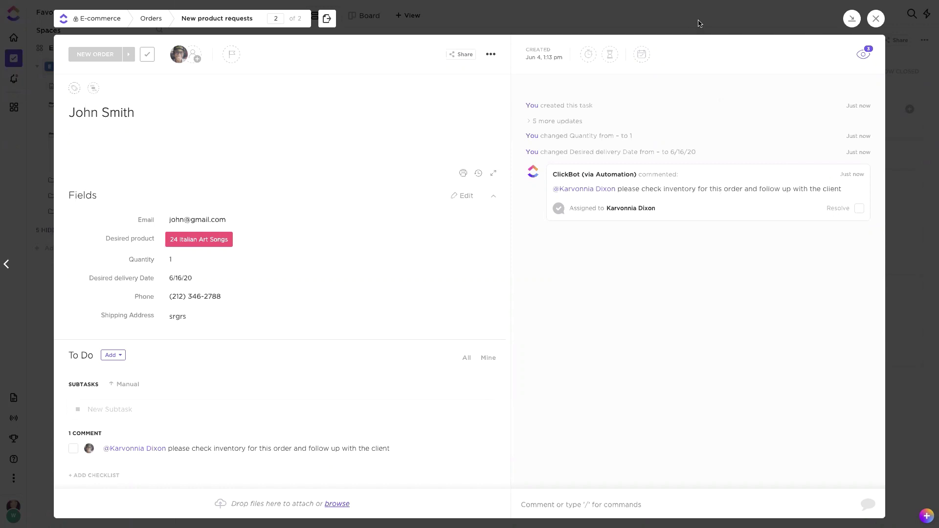
left_click(699, 23)
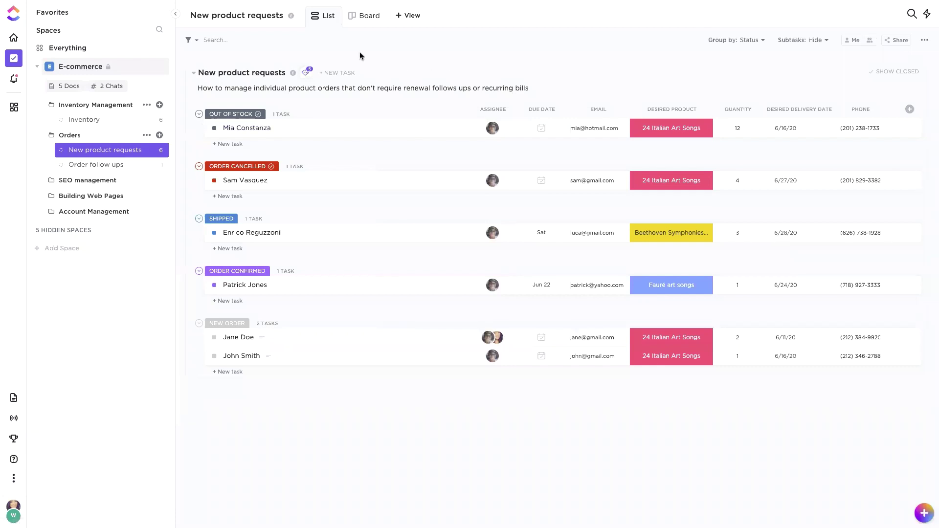
Step: List the active automations and inspect the Task created comment automation without changing it
left_click(308, 75)
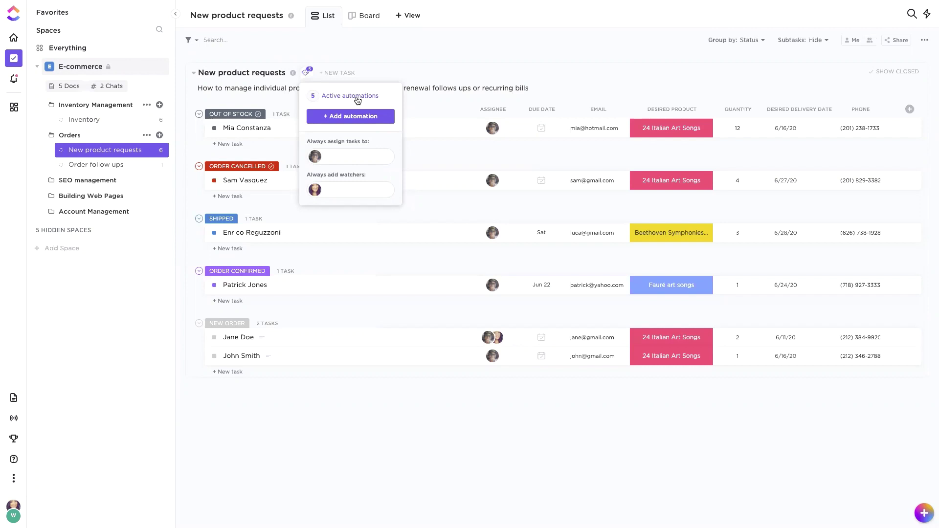
left_click(355, 97)
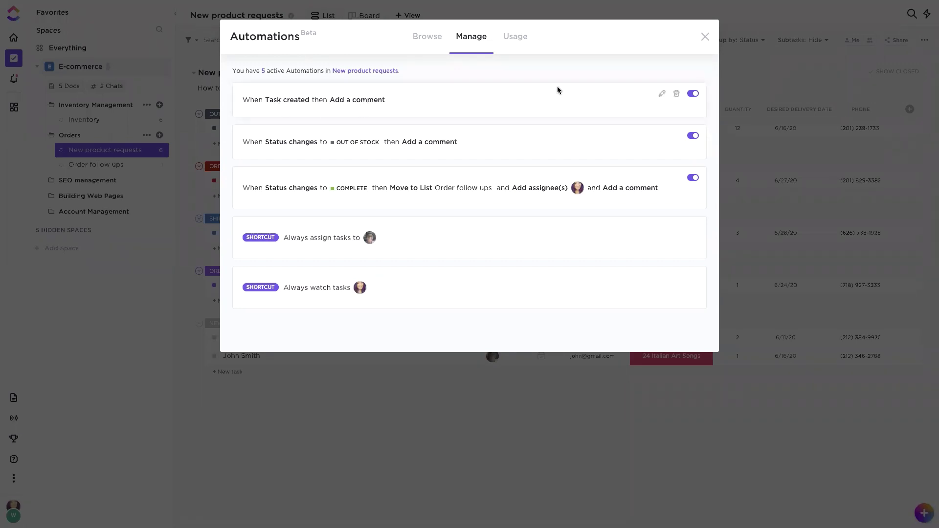
left_click(662, 95)
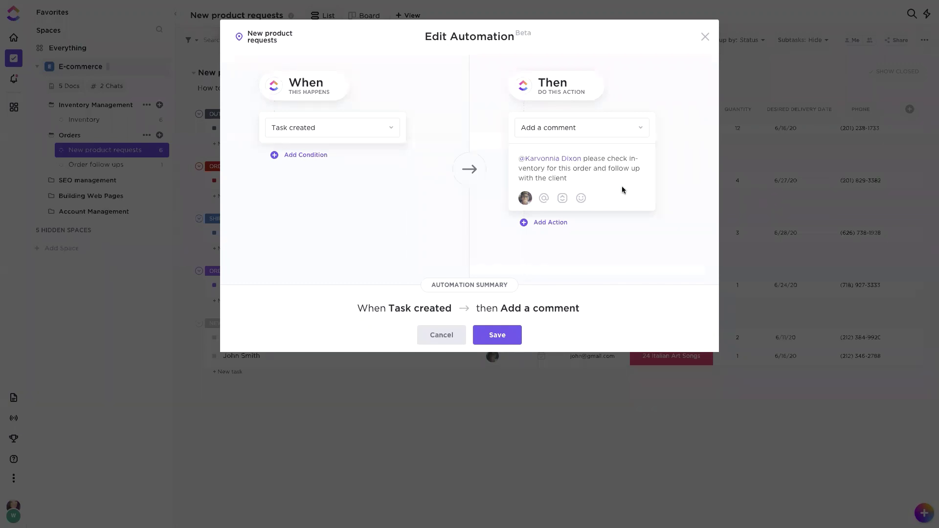
left_click(442, 335)
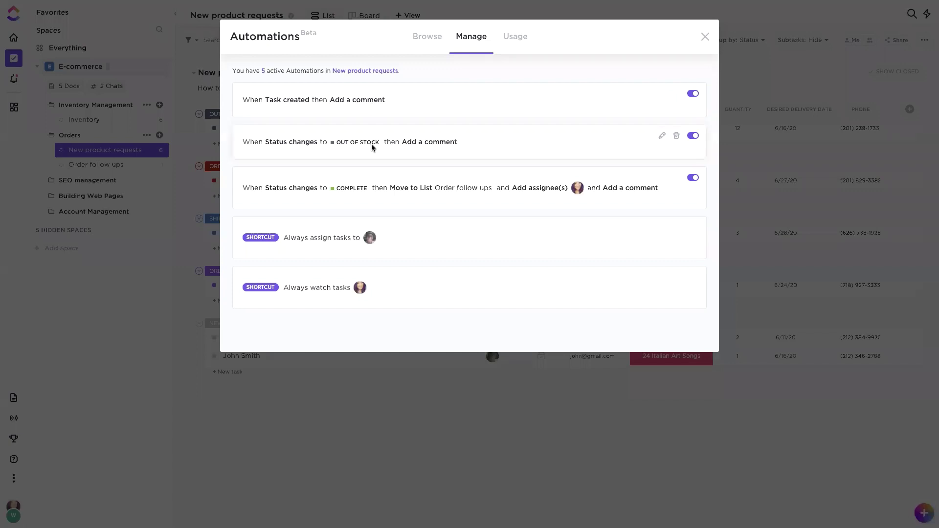
Step: Inspect the Out of Stock comment and Complete status automations, closing each without saving
left_click(662, 135)
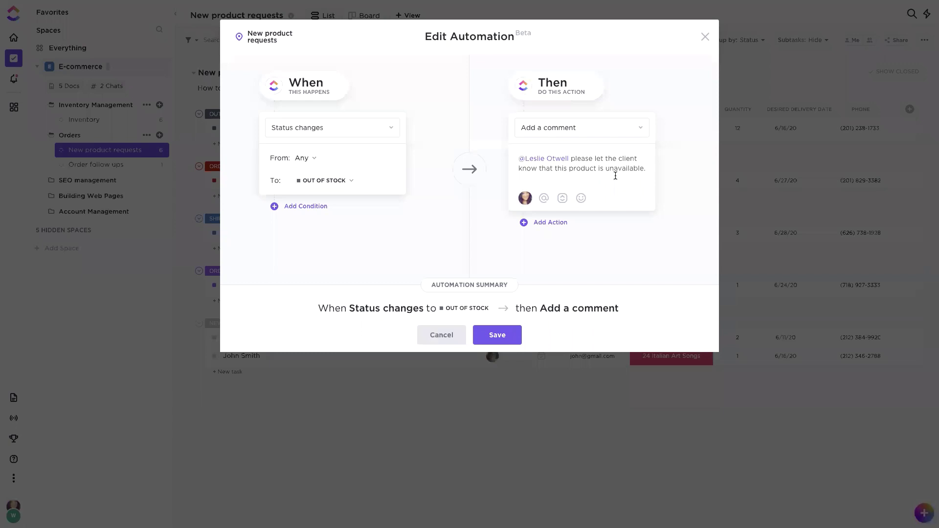
left_click(444, 338)
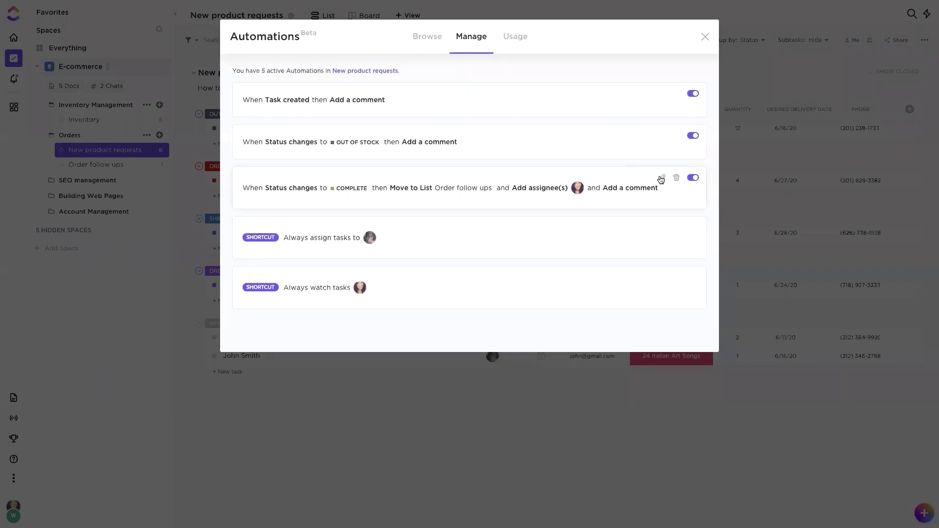
left_click(663, 178)
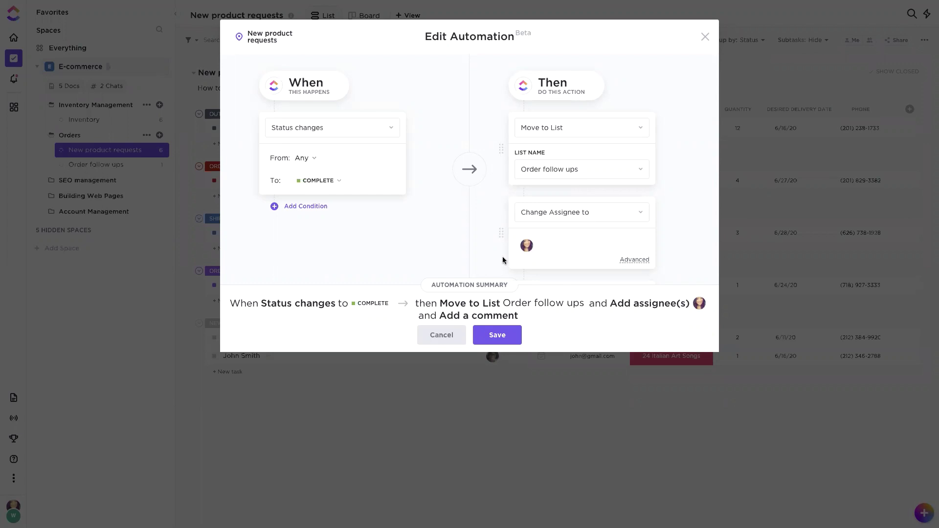
mouse_move(529, 251)
left_click(448, 335)
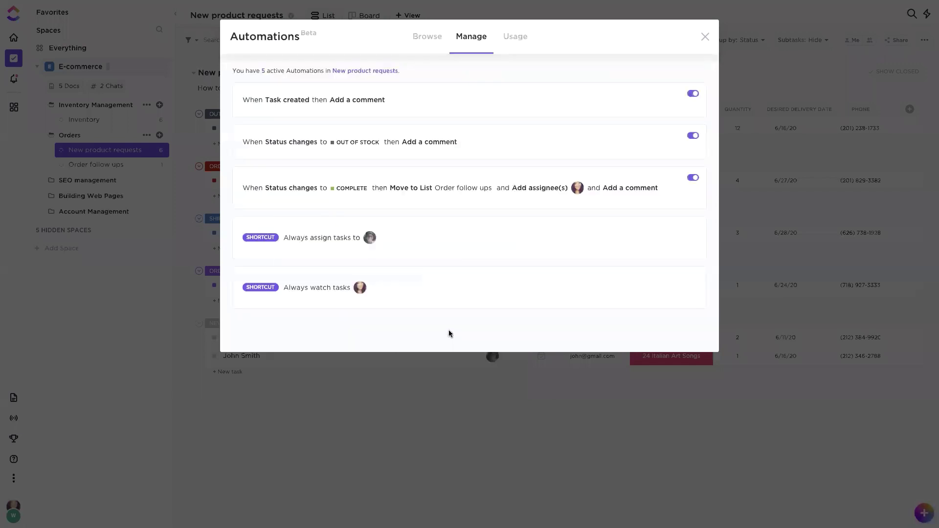
Step: Browse automation templates, start a custom automation with the Status changes trigger, then discard it
left_click(416, 37)
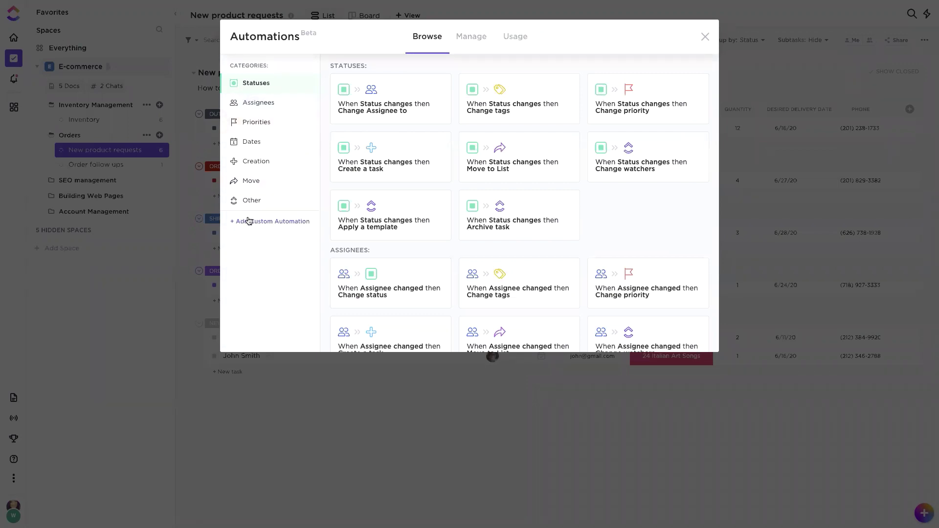
left_click(273, 223)
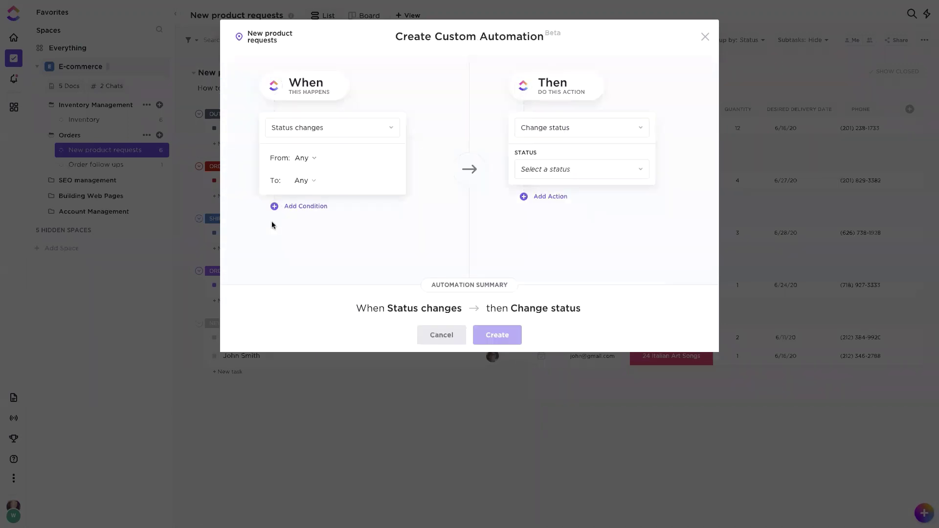
left_click(334, 129)
scroll(314, 279, "down", 1)
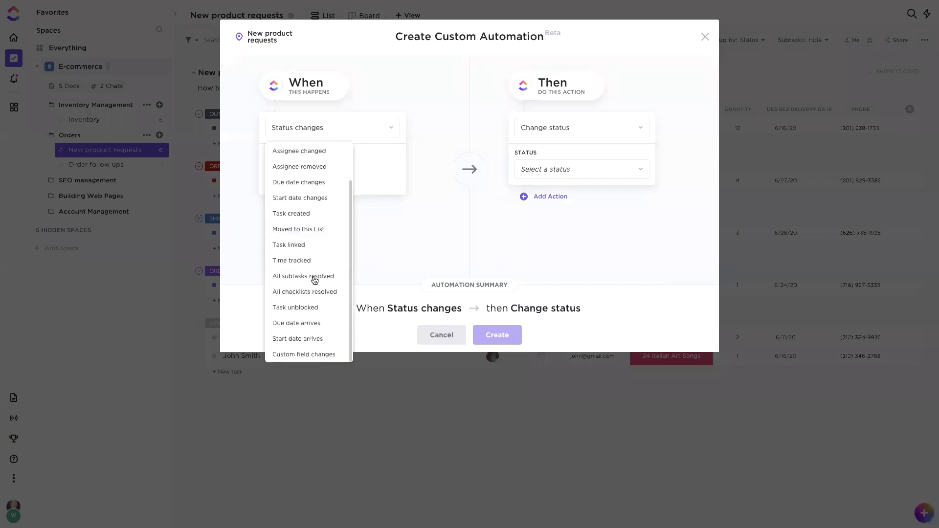
scroll(312, 275, "up", 1)
left_click(662, 64)
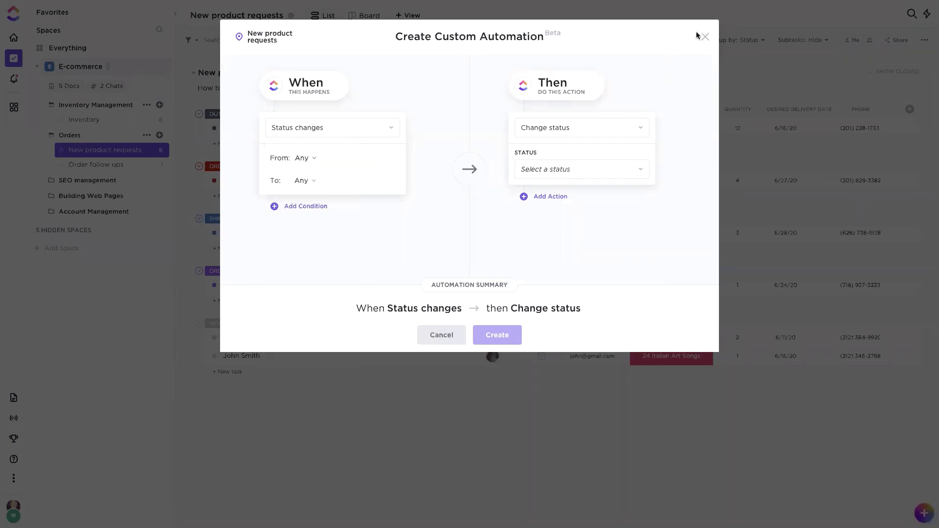
left_click(706, 36)
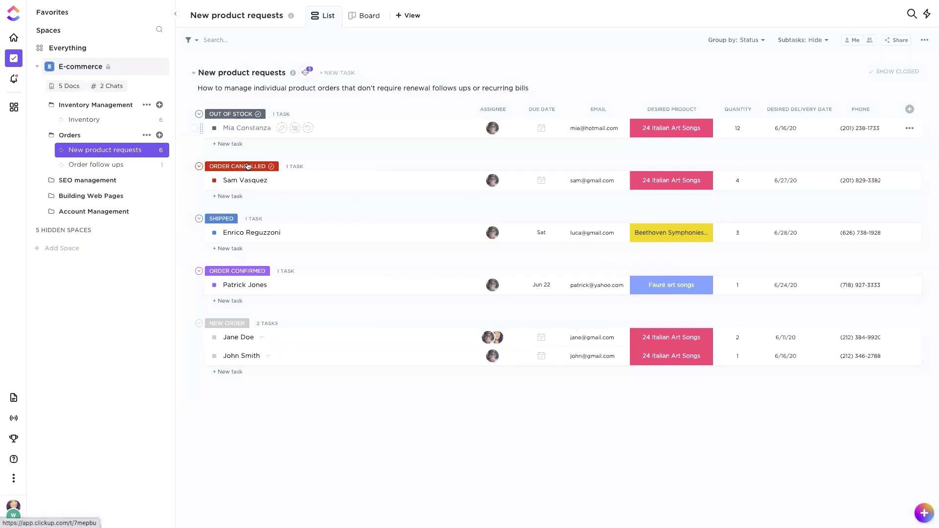
Step: Mark the new order Out of Stock, resolve ClickBot's comment, complete it, then go to Order follow ups
left_click(239, 357)
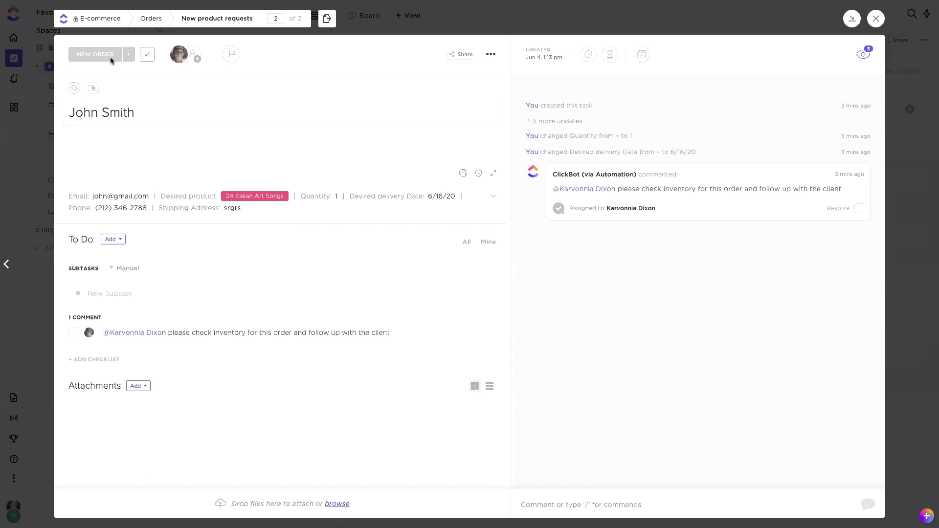
left_click(96, 53)
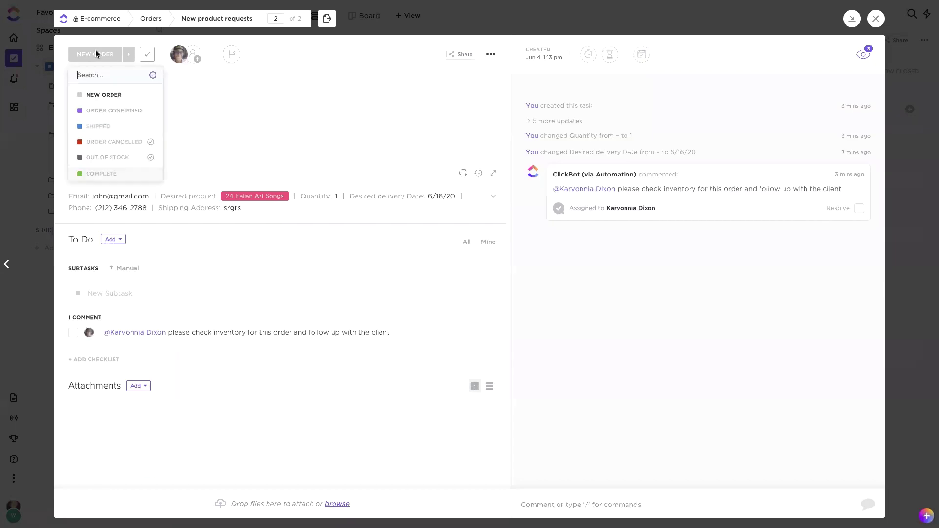
left_click(90, 158)
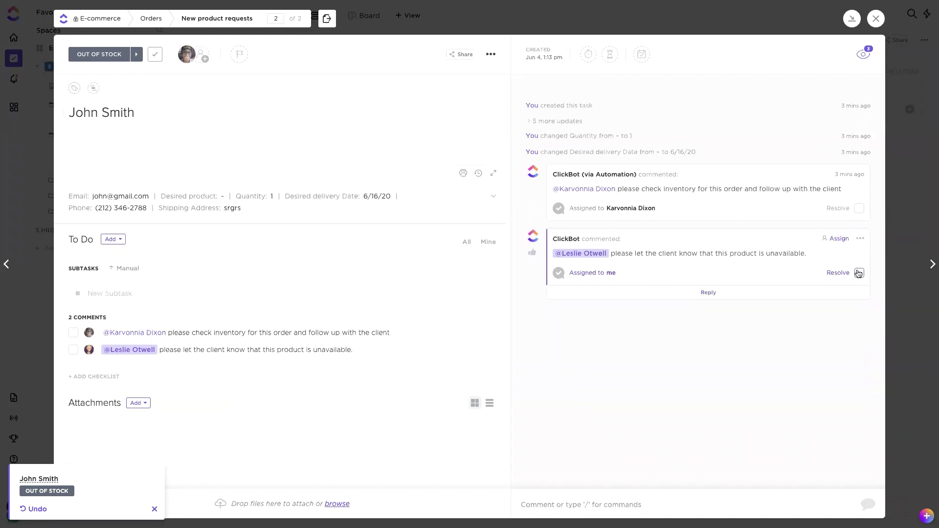
left_click(859, 272)
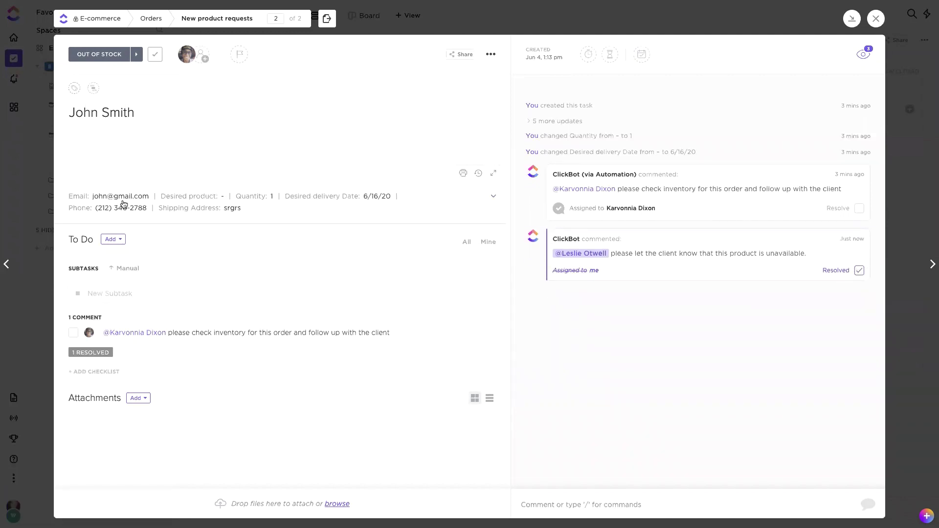
left_click(154, 57)
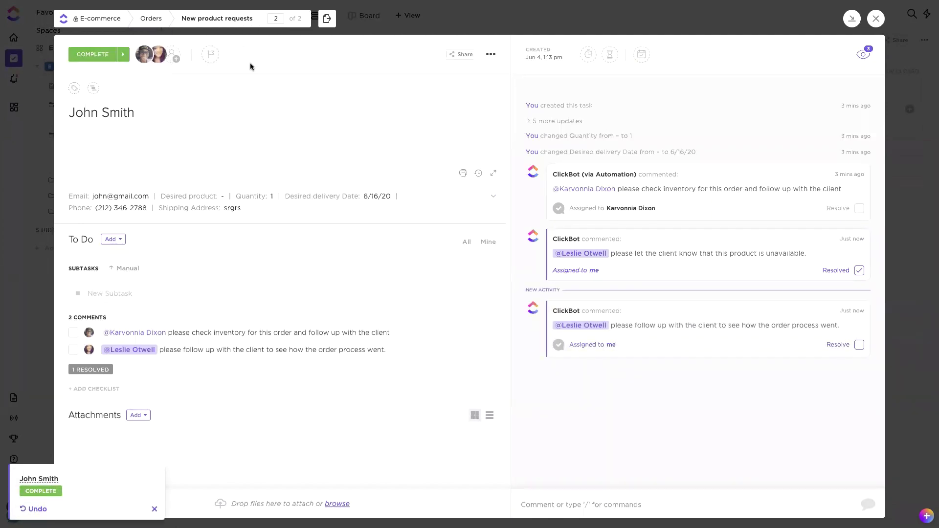
left_click(535, 26)
left_click(91, 166)
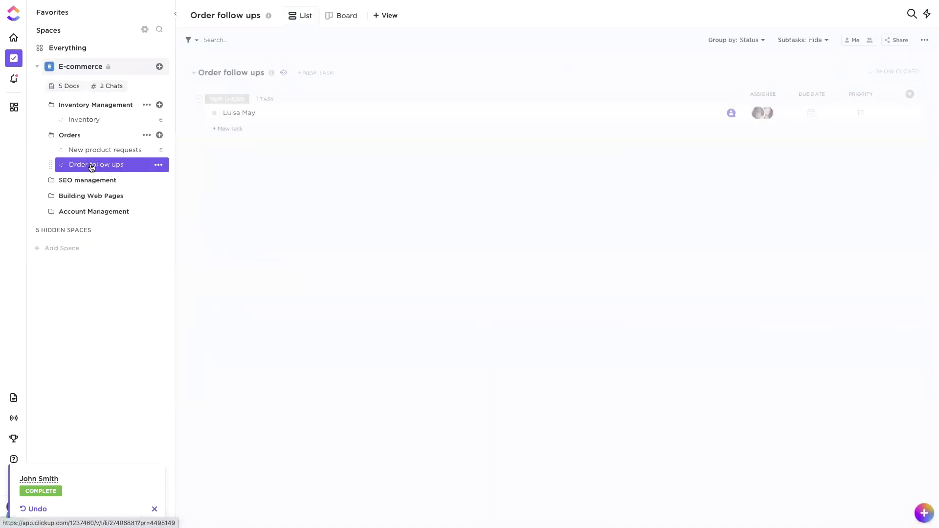
Step: Reload the Order follow ups list and show its closed tasks
mouse_move(30, 1)
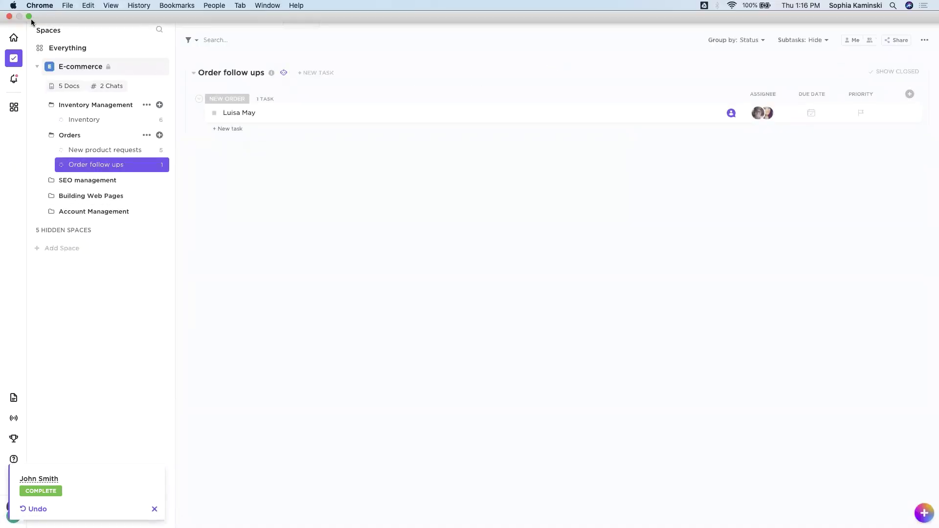
left_click(41, 40)
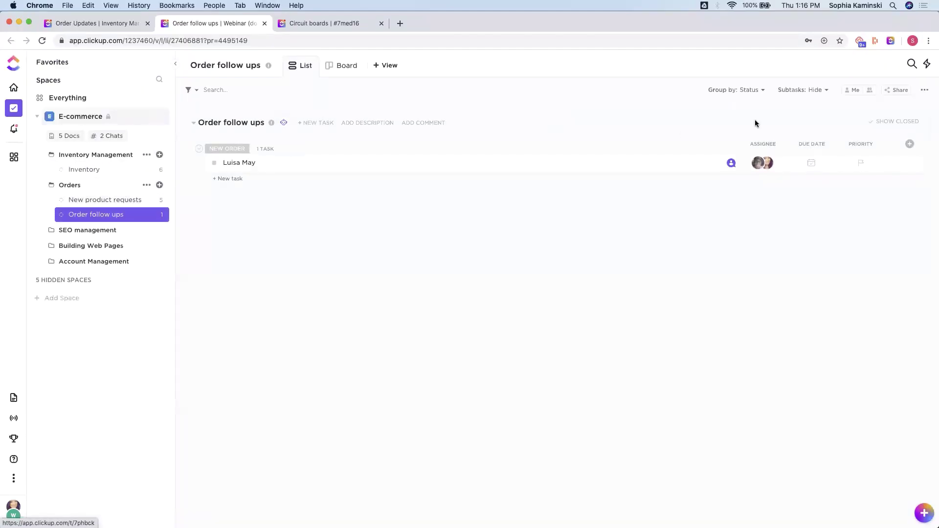
left_click(891, 121)
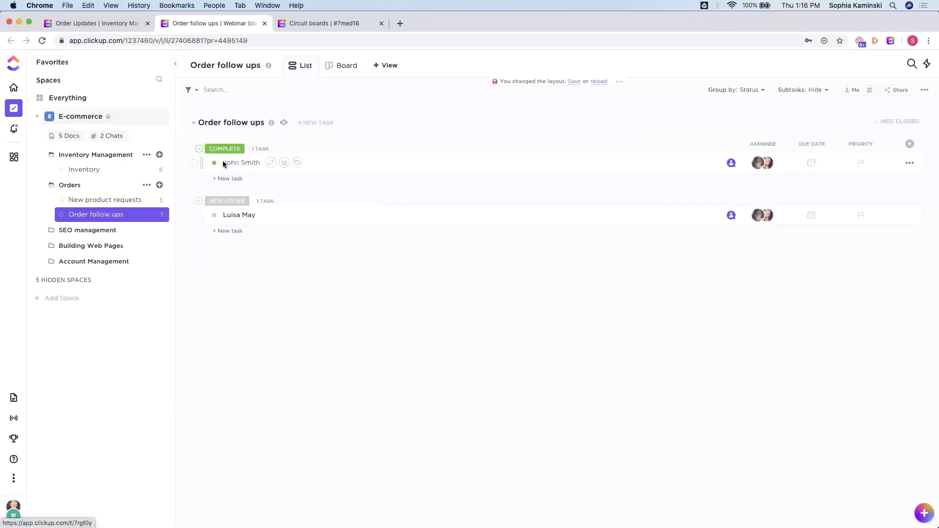
Step: Review the completed order's activity, then restore full screen and expand the SEO management folder
left_click(238, 163)
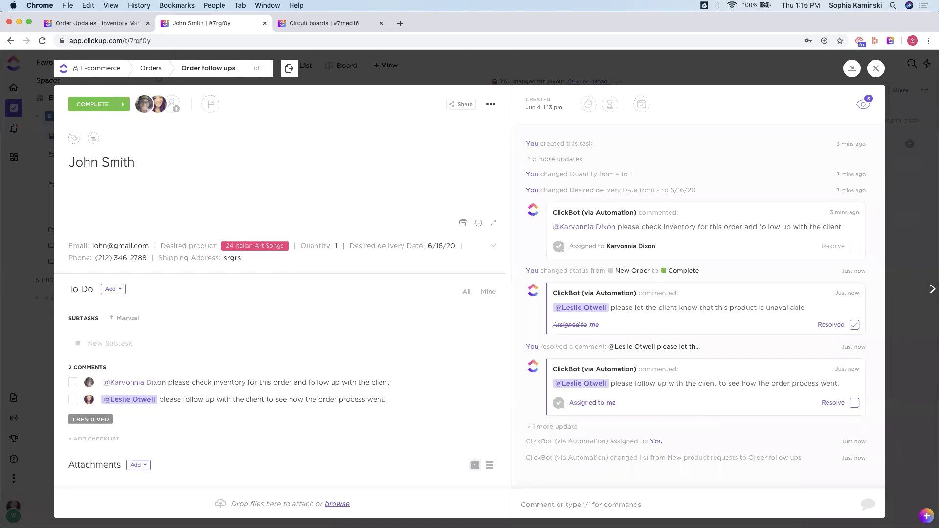
mouse_move(626, 514)
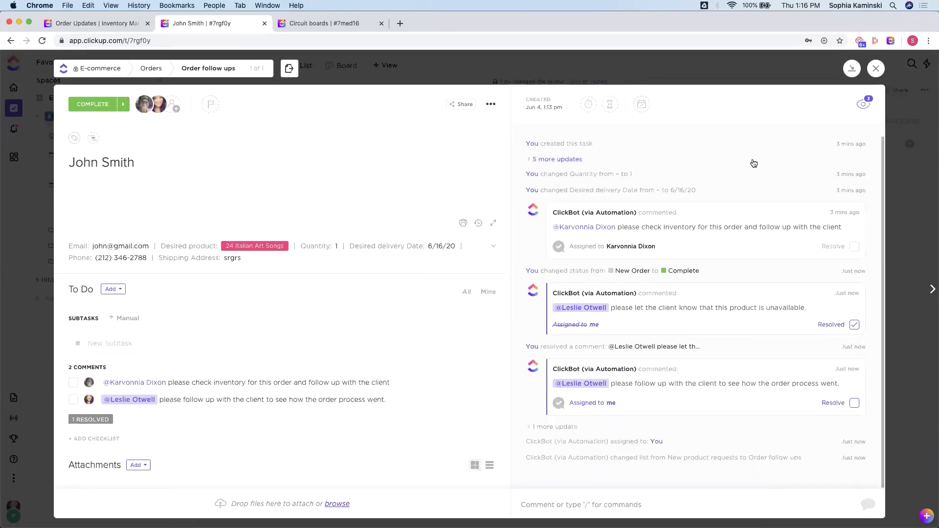
left_click(772, 70)
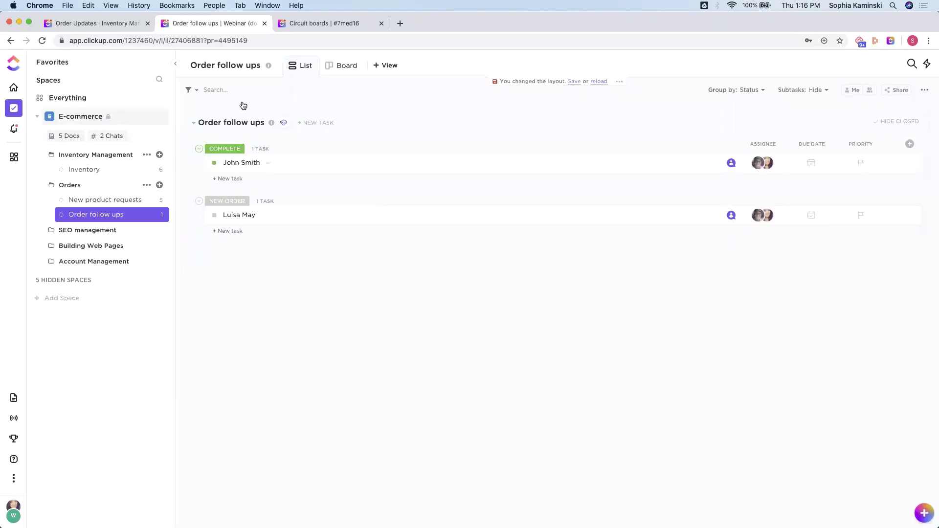
left_click(29, 22)
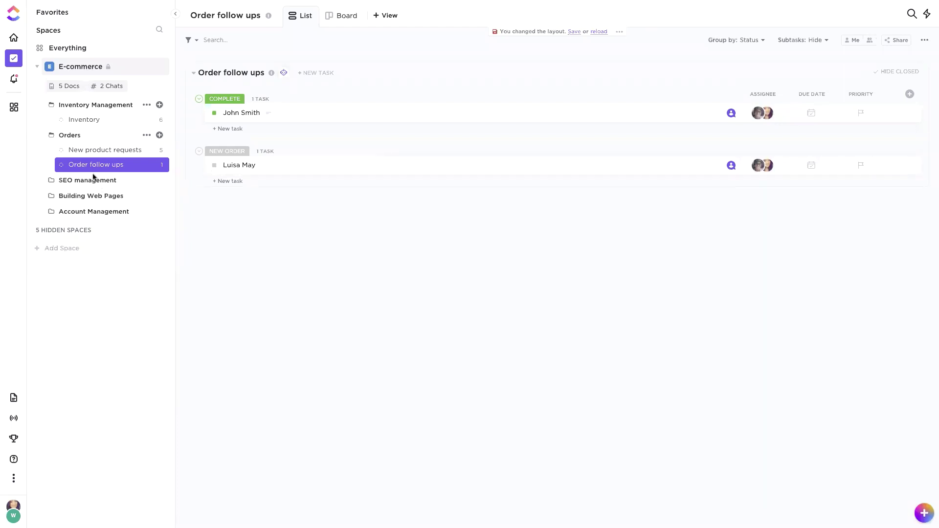
left_click(78, 182)
Step: Change the Design of "What is a Kanban Board?" from Final to Working on in SEO management
left_click(78, 182)
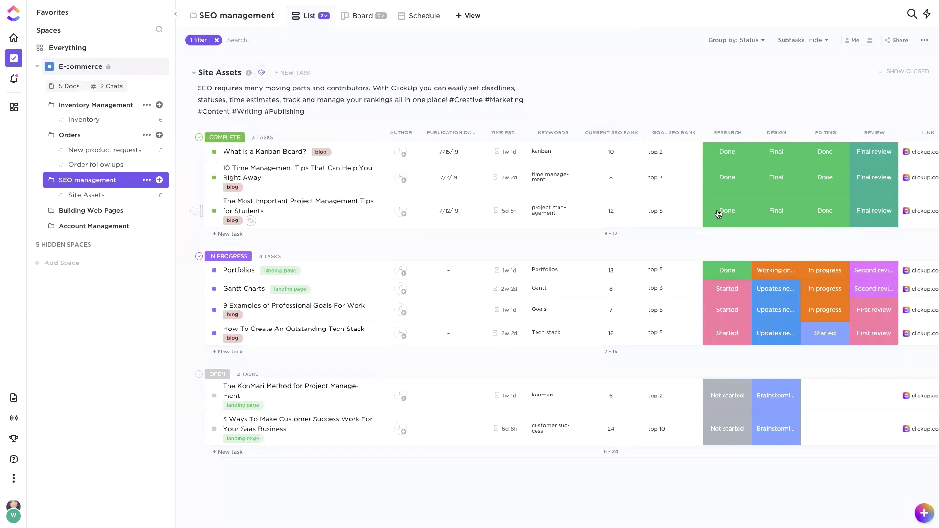
scroll(773, 129, "right", 3)
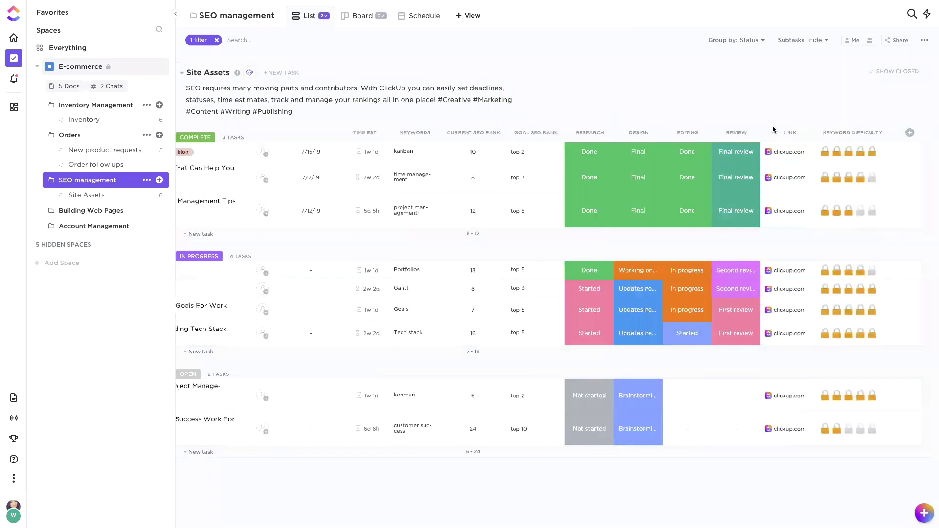
left_click(646, 154)
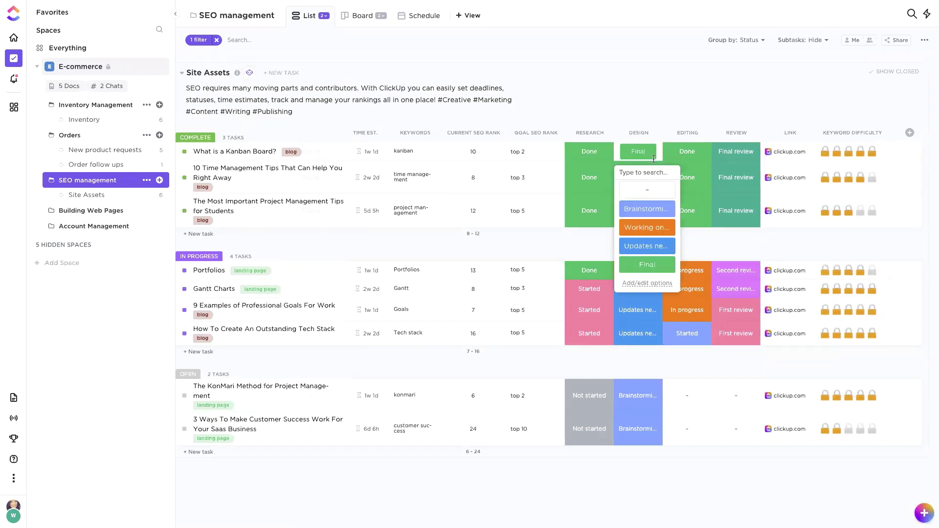
left_click(636, 231)
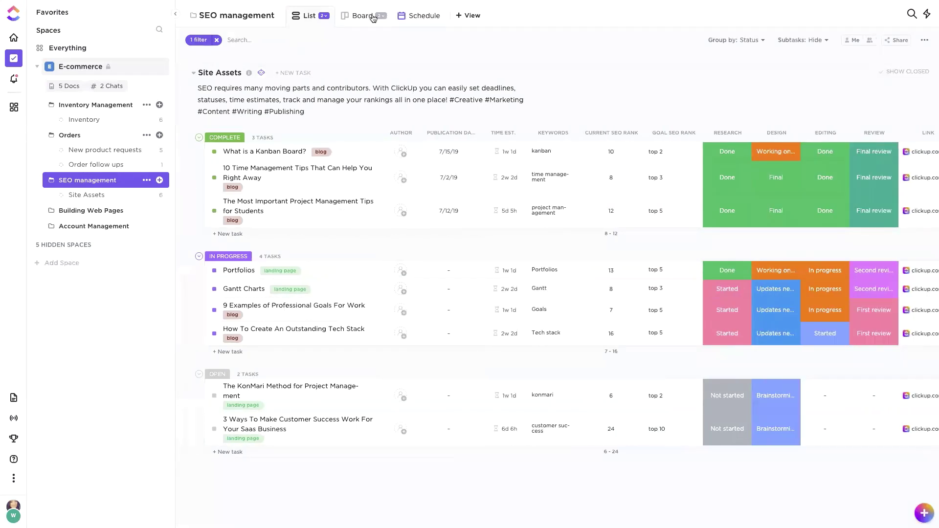
Step: Switch SEO management to the Board layout and open the saved Priorities view
left_click(357, 20)
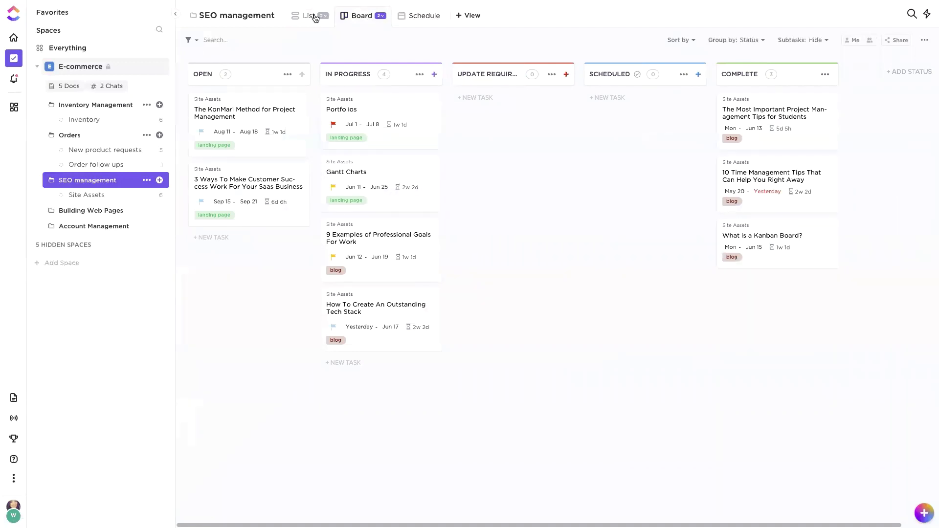
left_click(379, 17)
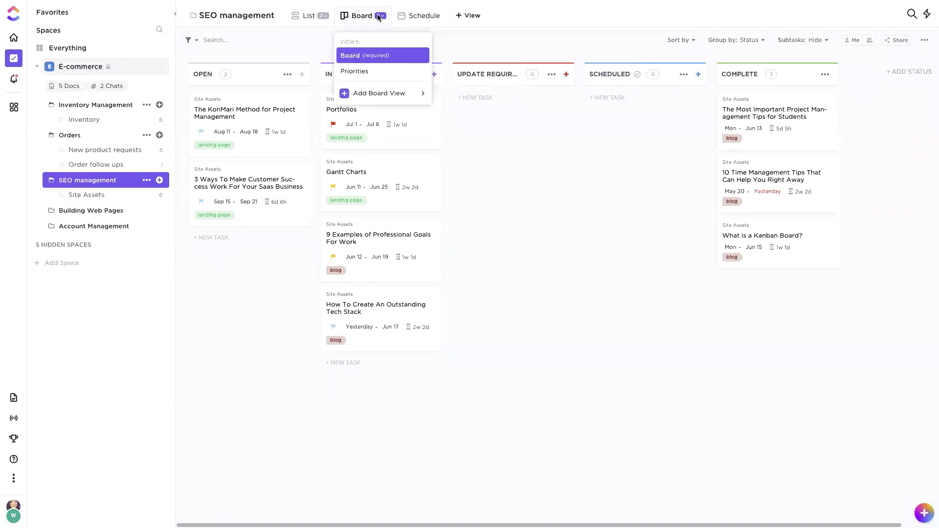
left_click(352, 72)
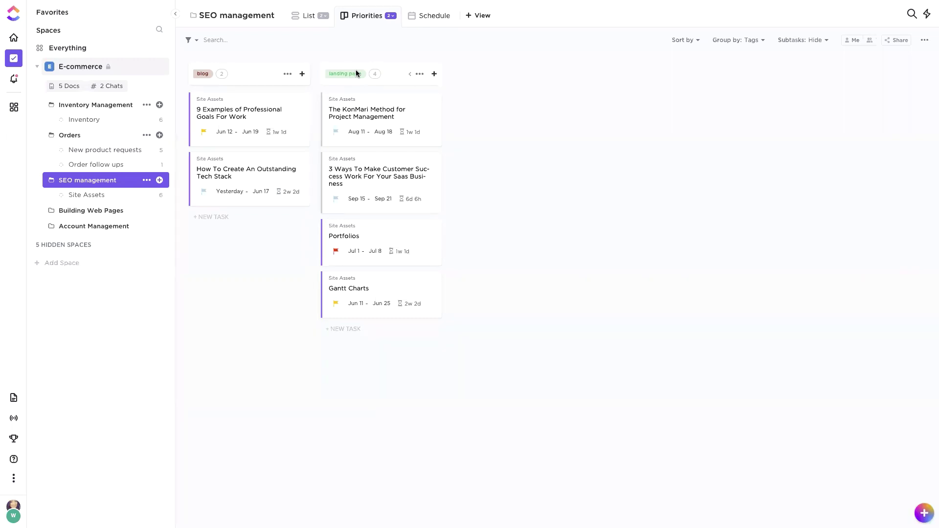
Step: Regroup the board's cards first by Priority, then by Due date
left_click(745, 38)
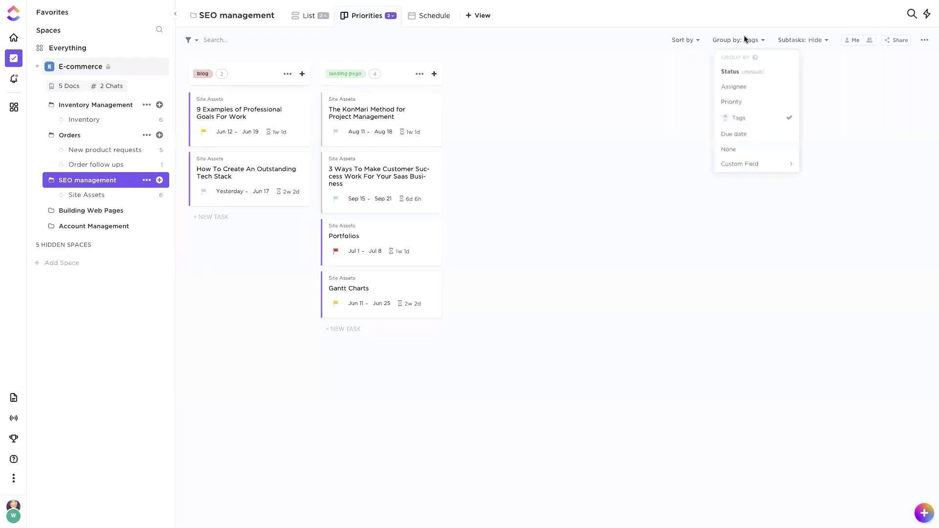
left_click(740, 102)
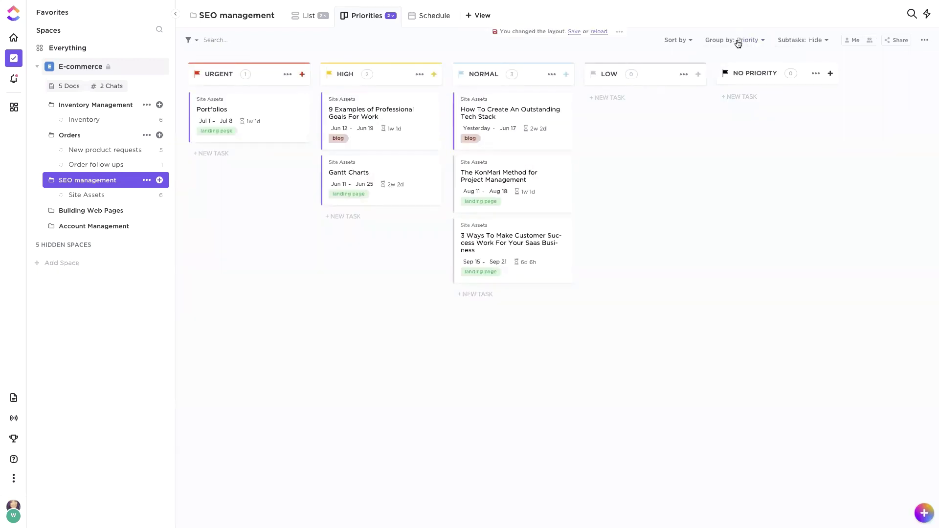
left_click(738, 42)
left_click(726, 134)
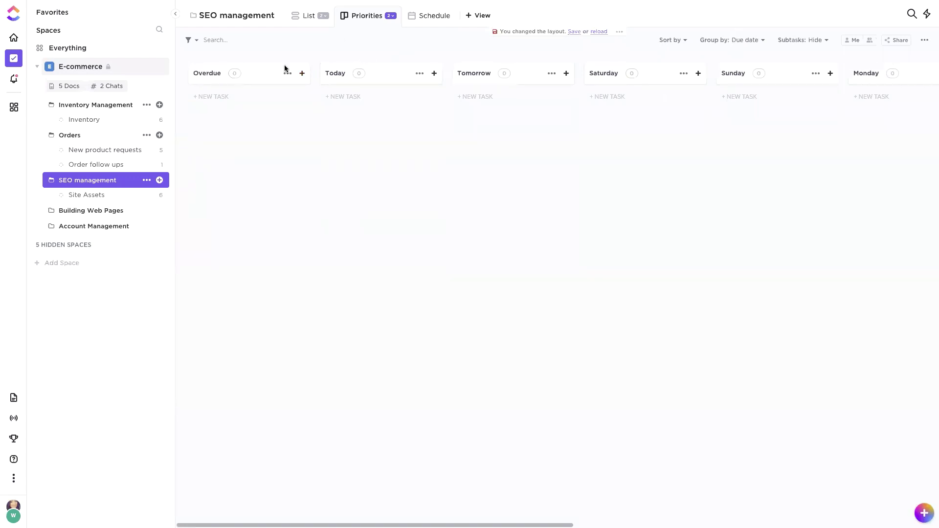
scroll(555, 133, "right", 10)
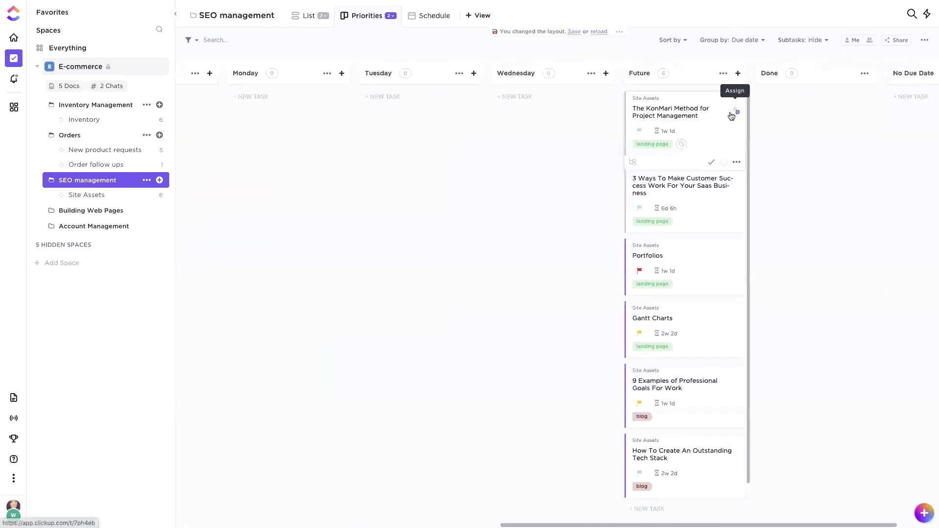
Step: Drag Gantt Charts two days earlier in Schedule, view Thursday Jun 4 by day, then return to List
left_click(419, 20)
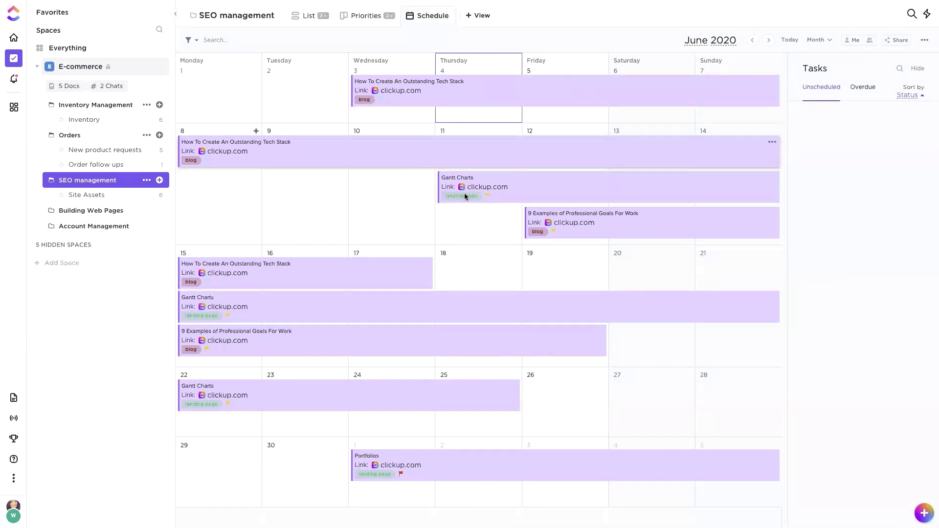
left_click_drag(348, 403, 511, 390)
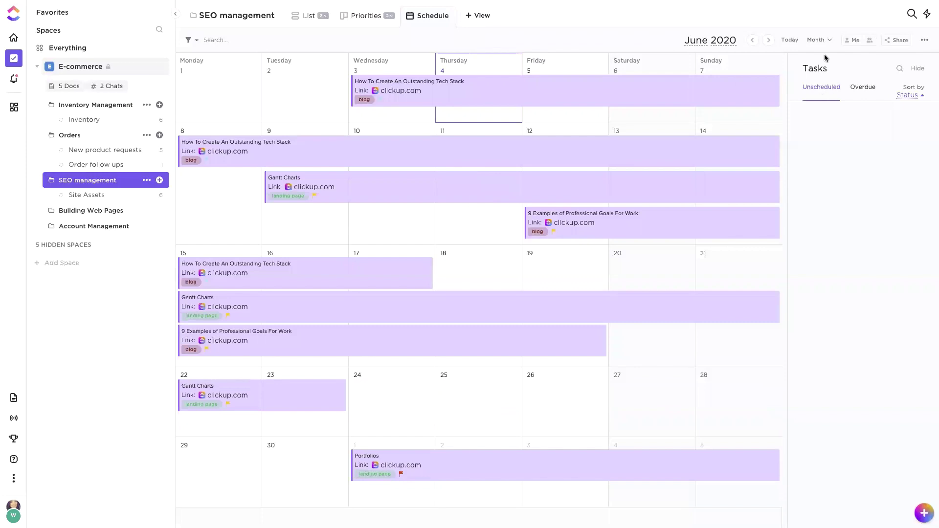
left_click(816, 40)
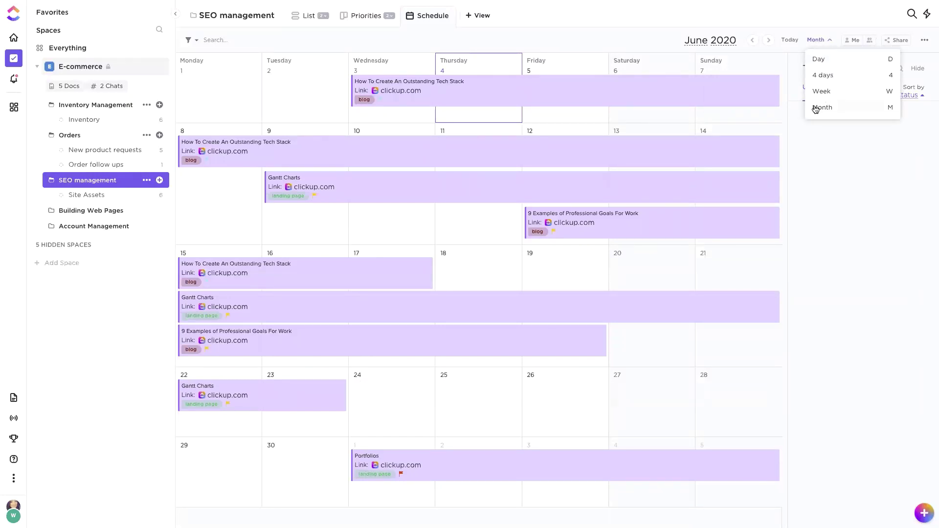
left_click(826, 59)
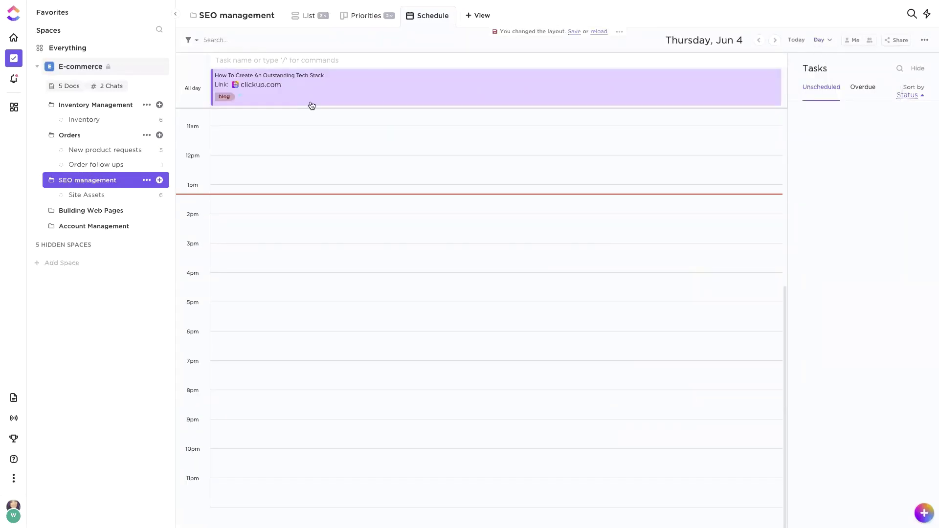
left_click(309, 17)
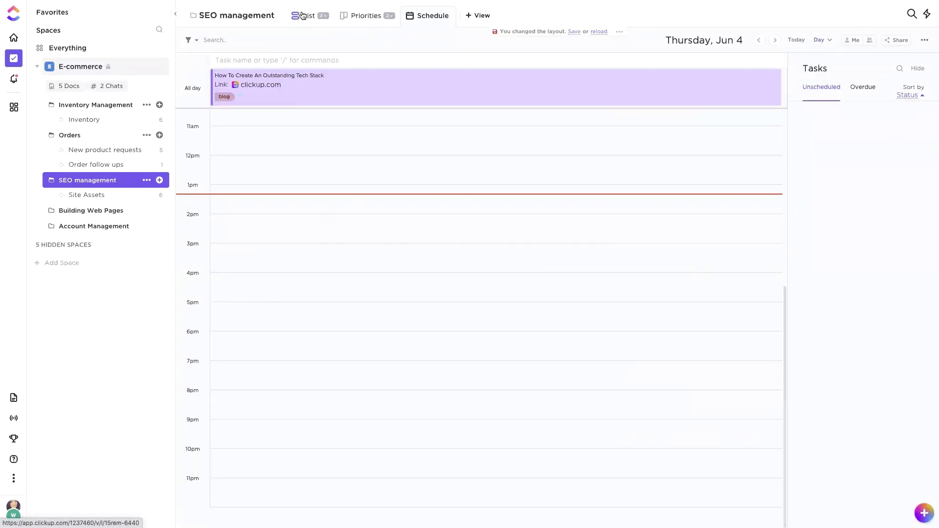
Step: Show the Building Web Pages list and view Homepage's status options without changing them
left_click(91, 211)
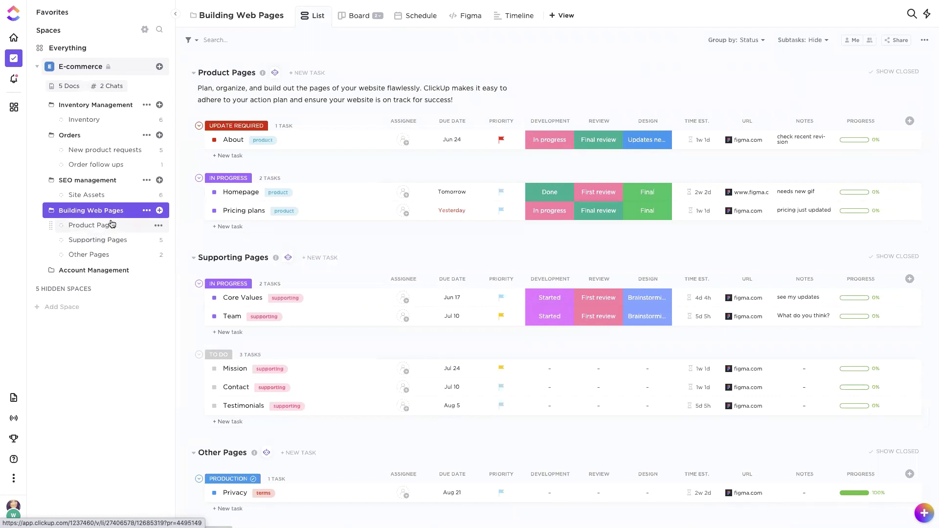
left_click(214, 192)
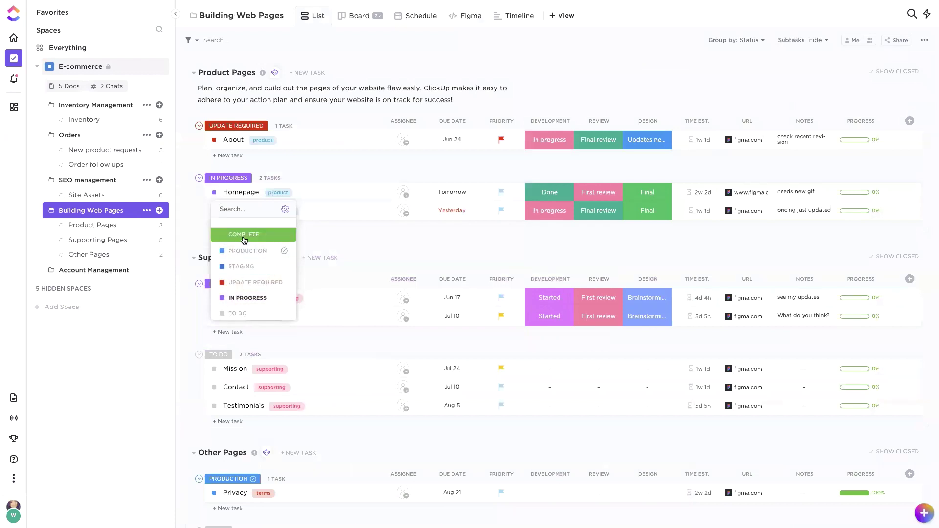
left_click(470, 244)
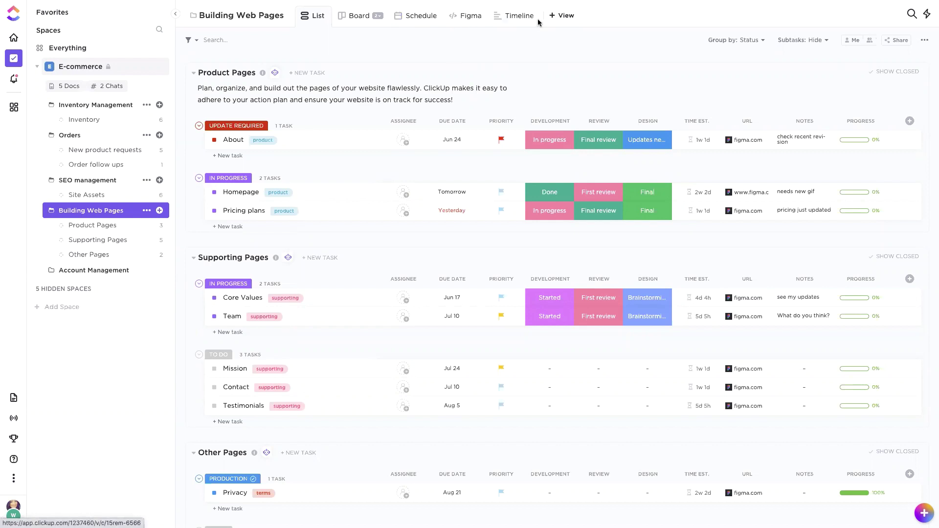
Step: Show the pages on a timeline and expand the Product Pages and Supporting Pages groups
left_click(517, 17)
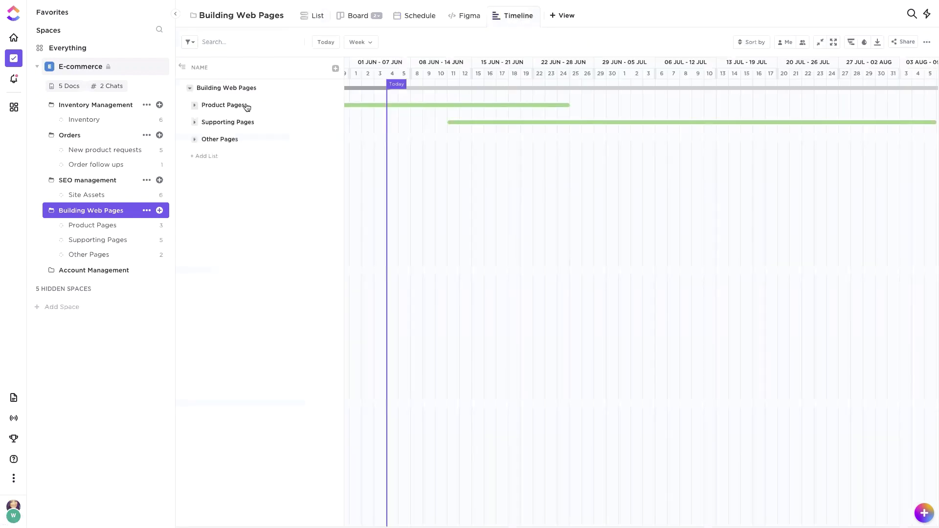
left_click(195, 106)
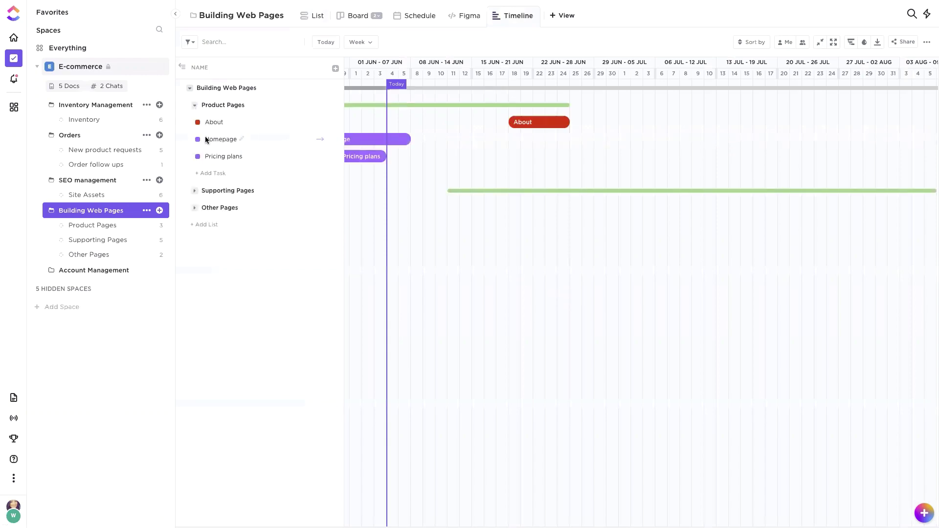
scroll(371, 218, "left", 3)
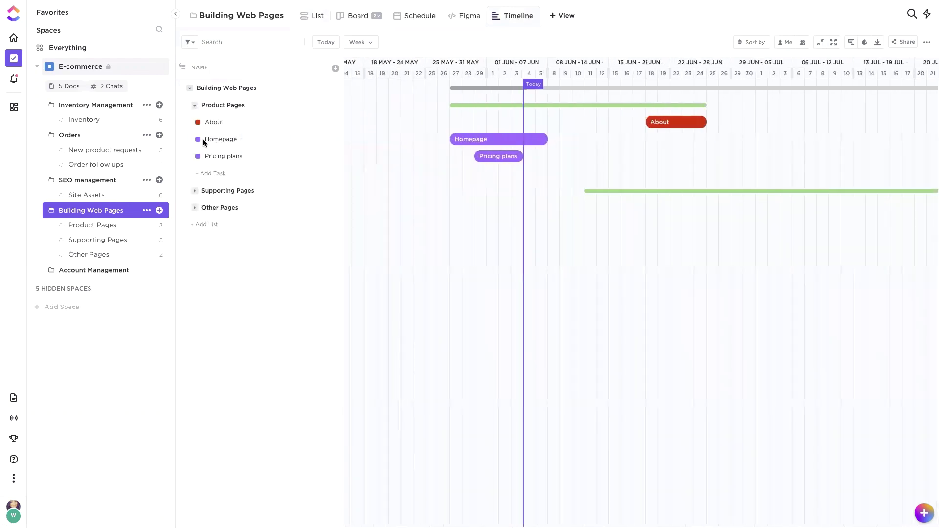
left_click(195, 191)
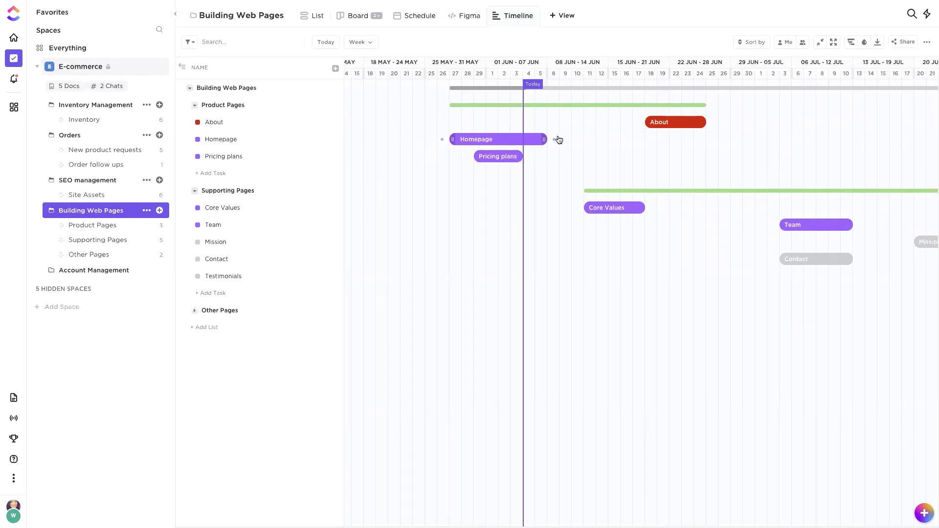
Step: Link Homepage to Pricing plans as a dependency and move Homepage to start around 3 Jun
left_click_drag(555, 143, 505, 162)
left_click_drag(469, 137, 537, 142)
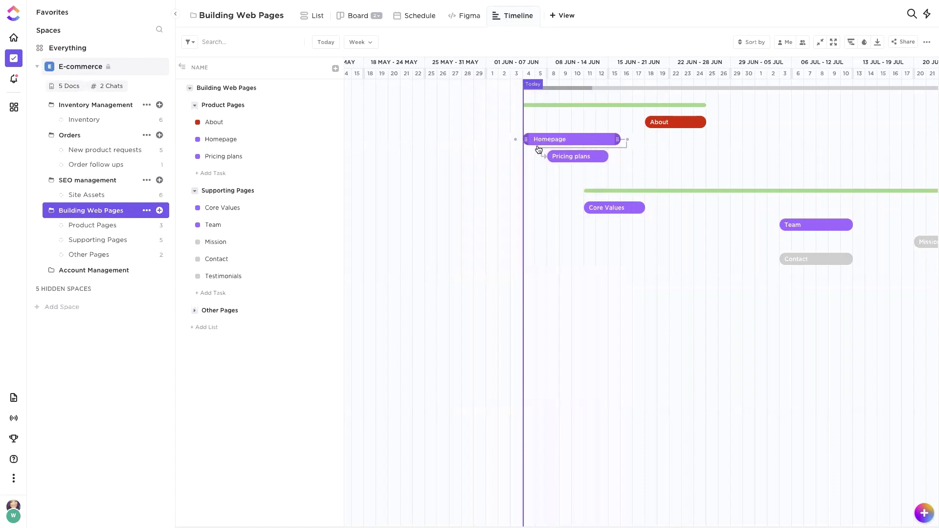
left_click(573, 15)
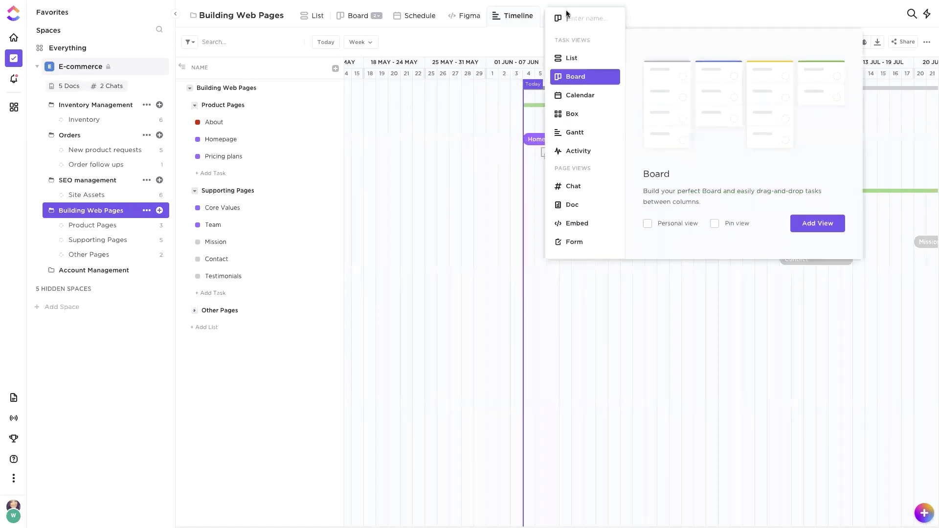
Step: Switch to the embedded Figma design view, then open the Account Management leads list
left_click(498, 39)
left_click(462, 23)
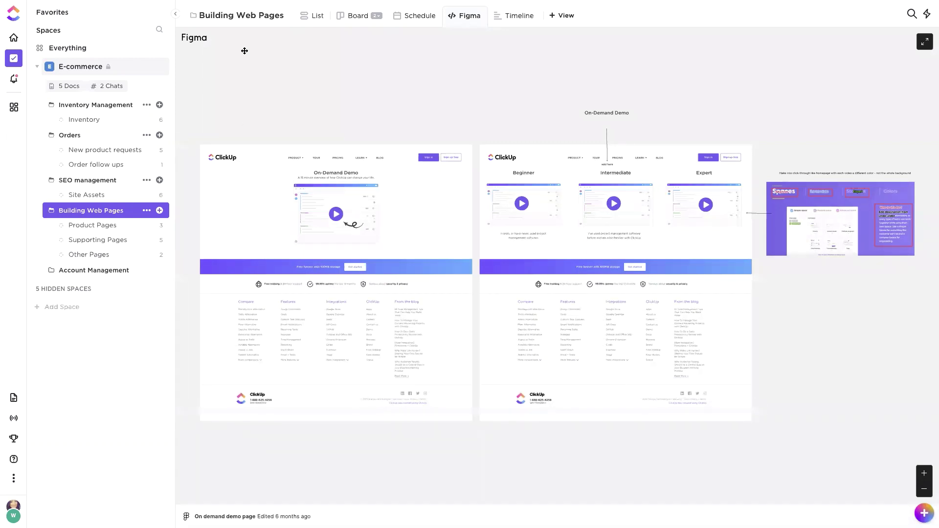
left_click(98, 270)
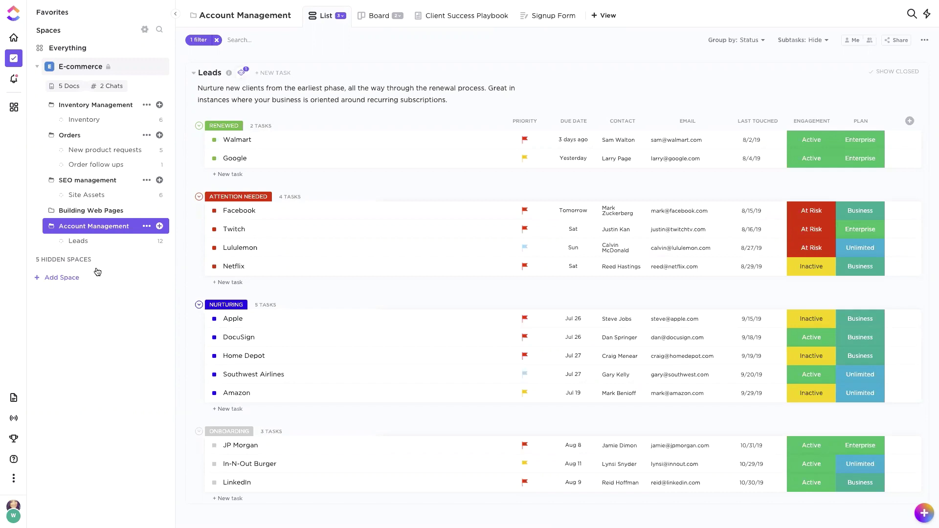
Step: Check the Facebook lead's status choices without changing them, then open New product requests
left_click(214, 211)
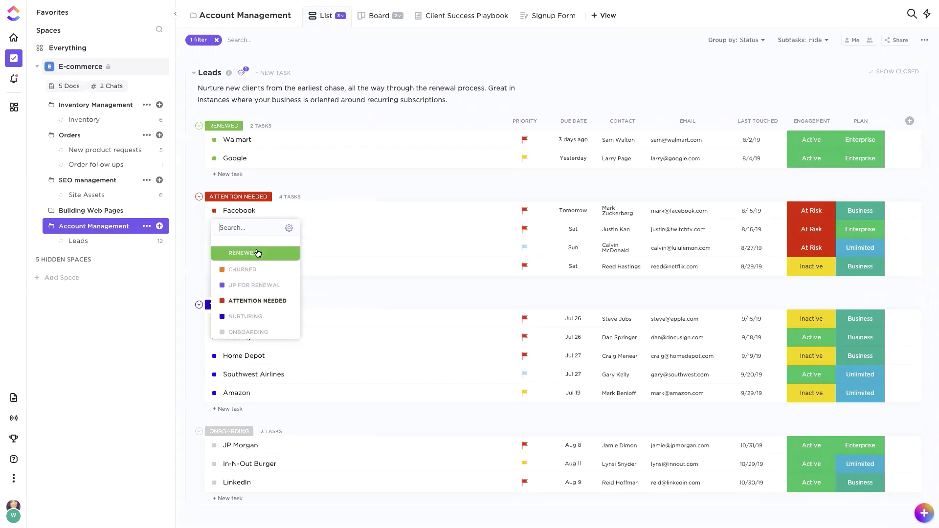
left_click(336, 179)
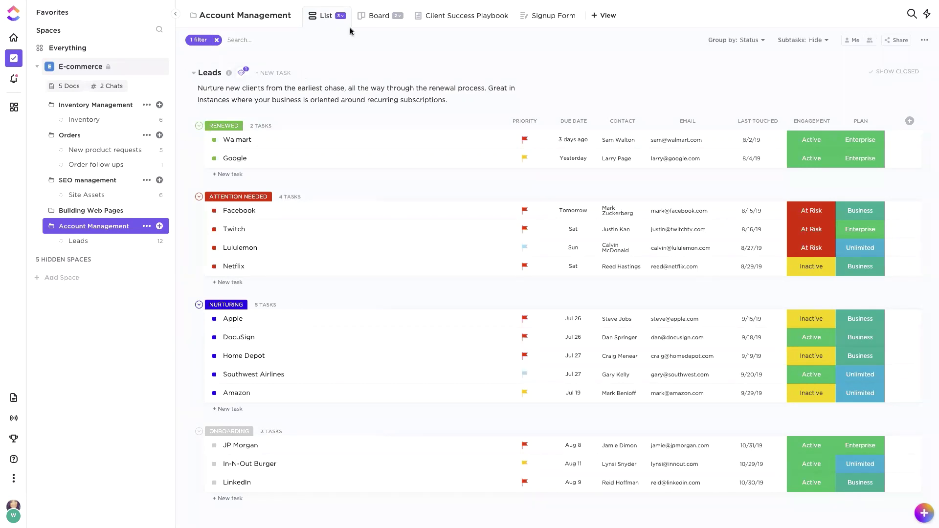
left_click(95, 152)
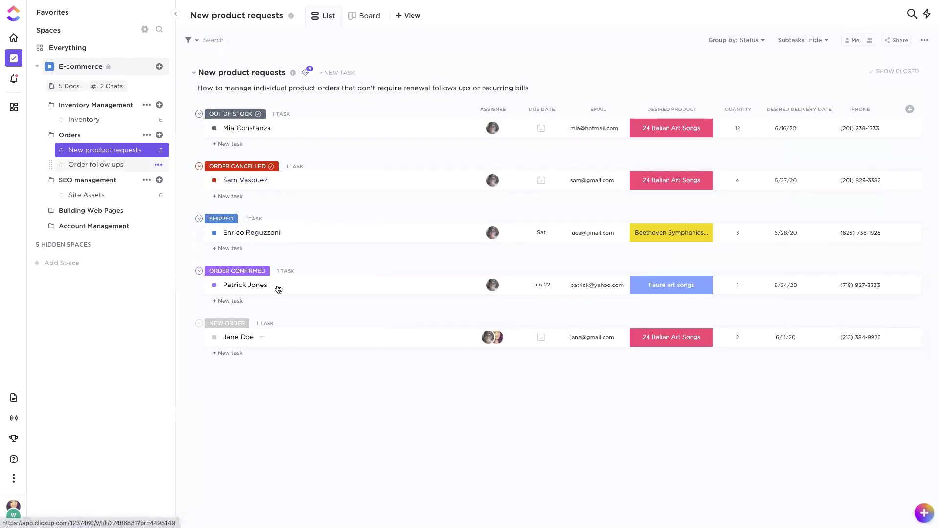
left_click(240, 232)
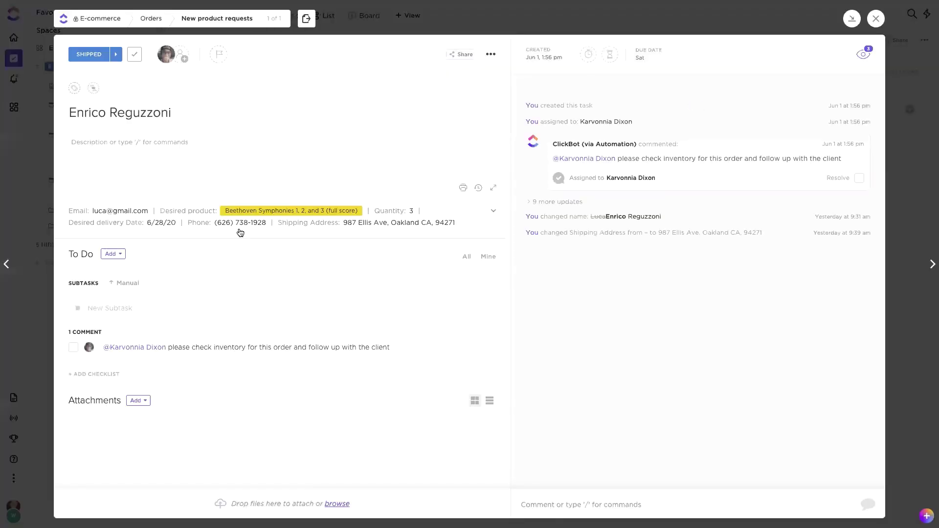
left_click(90, 55)
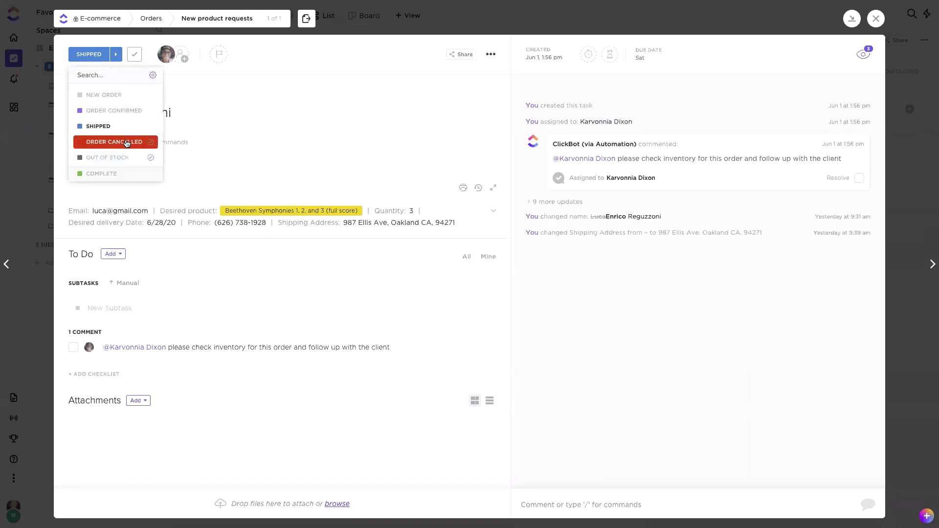
left_click(326, 105)
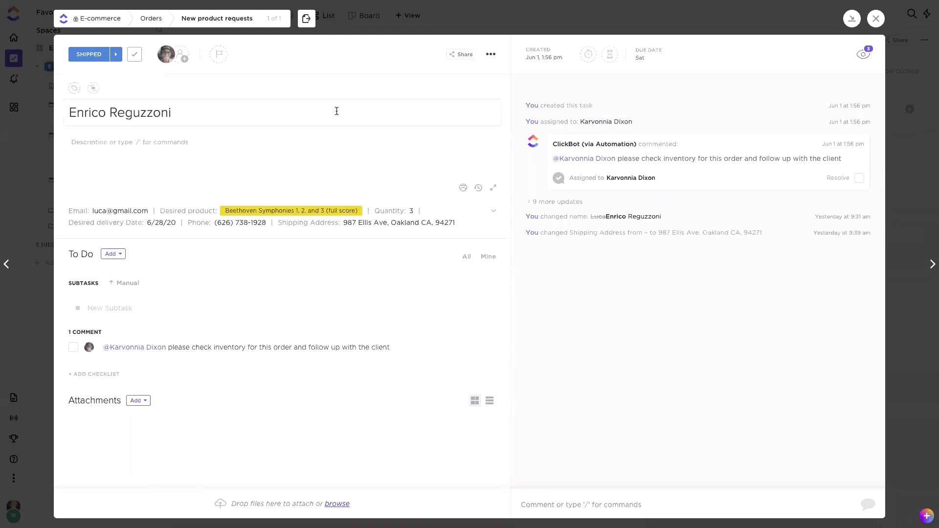
left_click(460, 53)
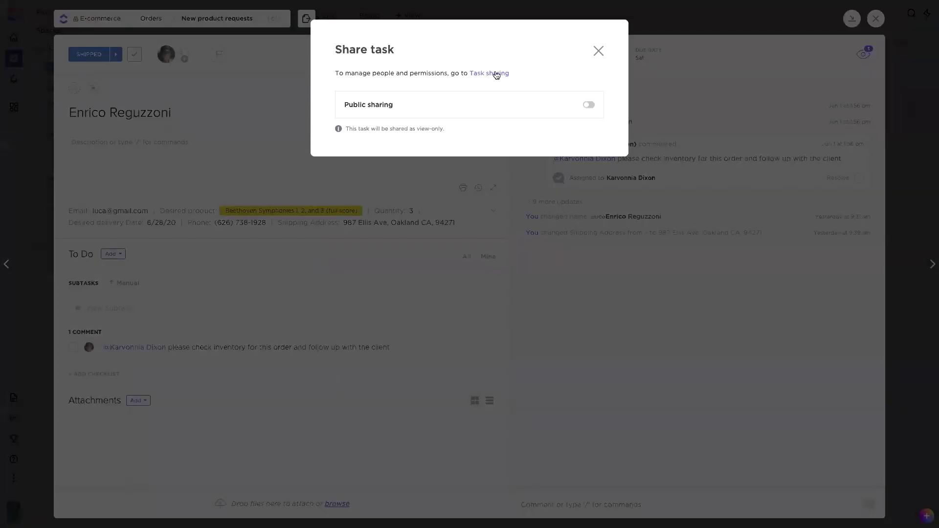
left_click(589, 106)
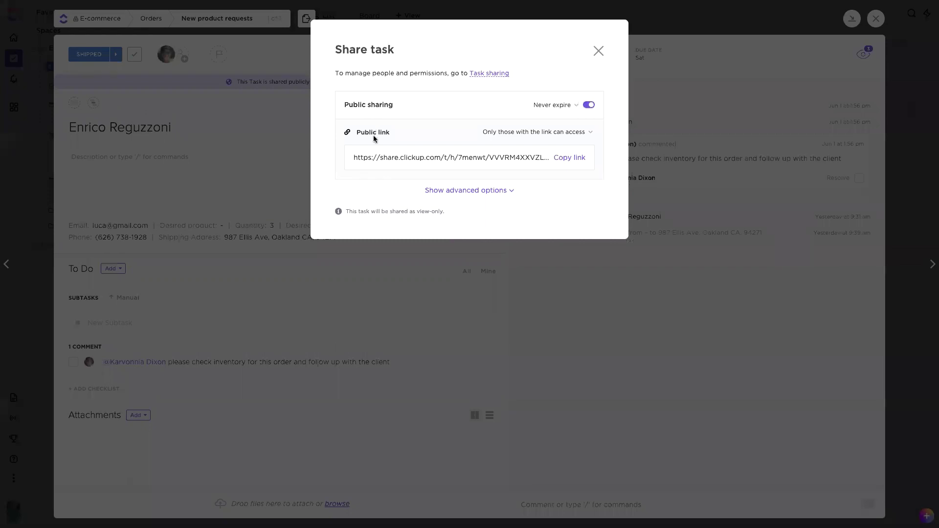
left_click(480, 192)
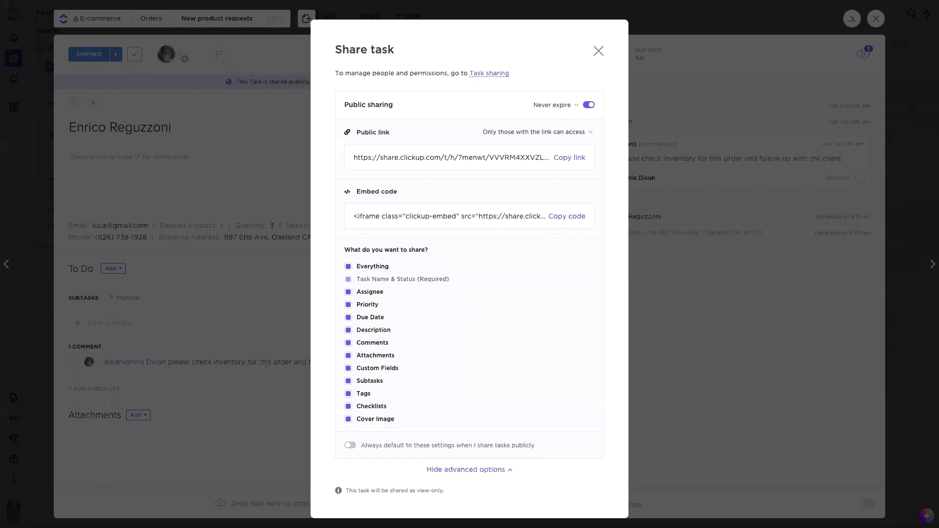
left_click(347, 343)
left_click(589, 105)
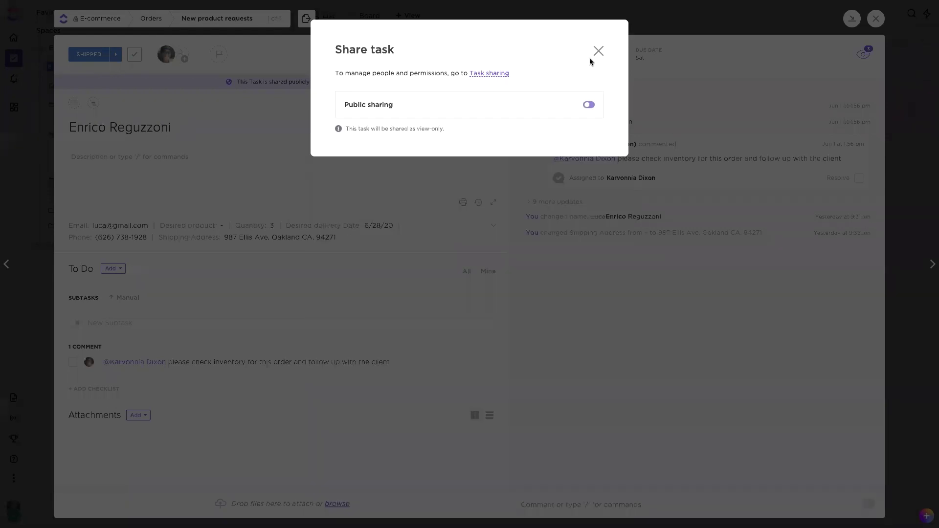
left_click(599, 52)
left_click(615, 21)
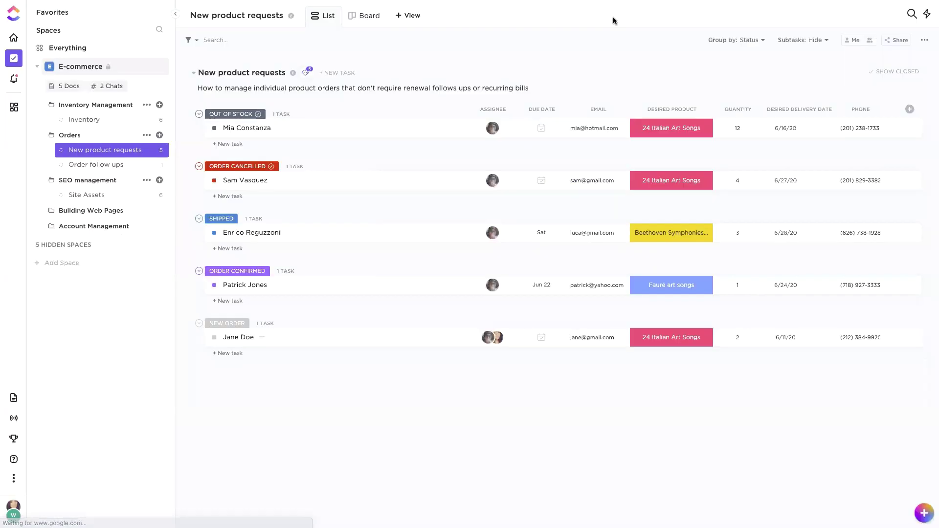
Step: Open the Inventory Management folder from the sidebar
left_click(85, 105)
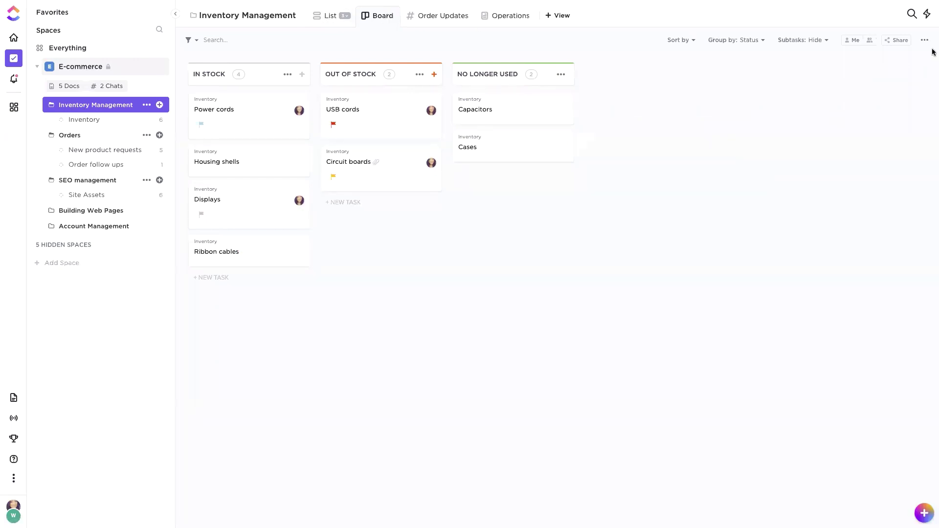
left_click(902, 41)
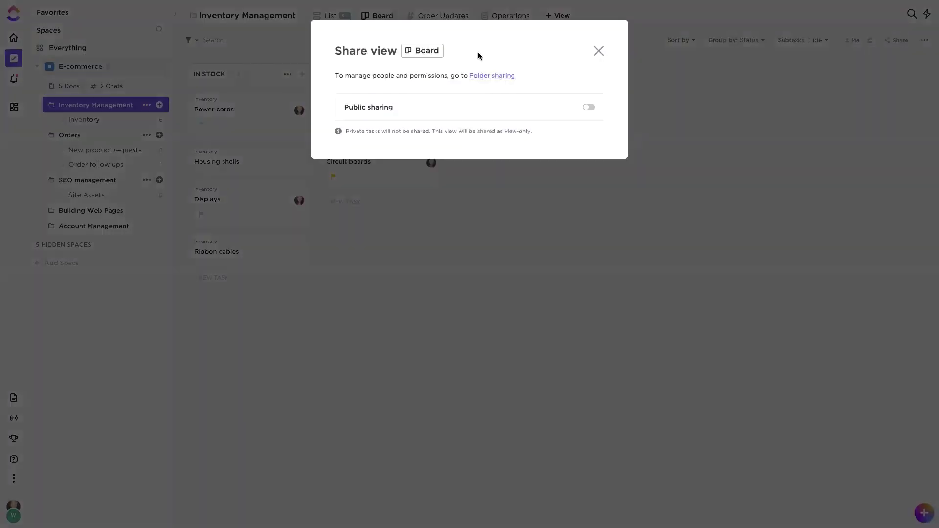
left_click(590, 107)
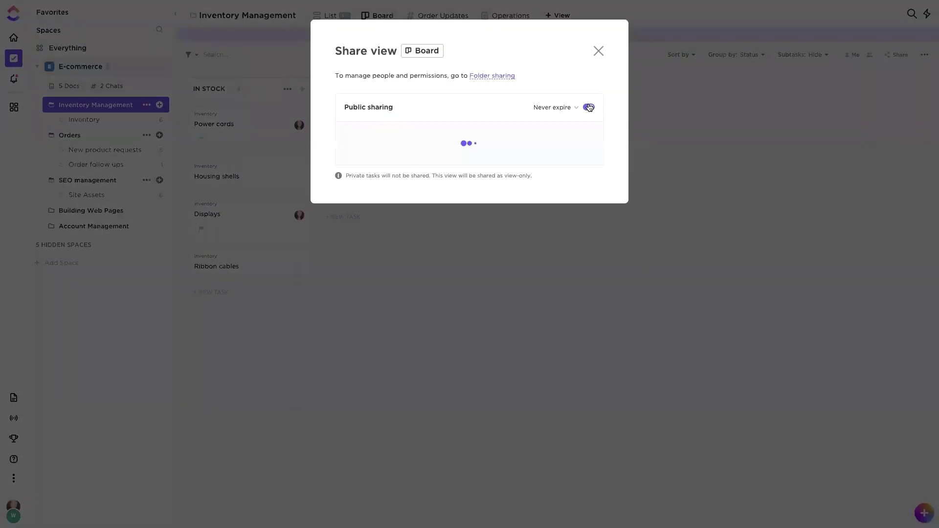
left_click(590, 107)
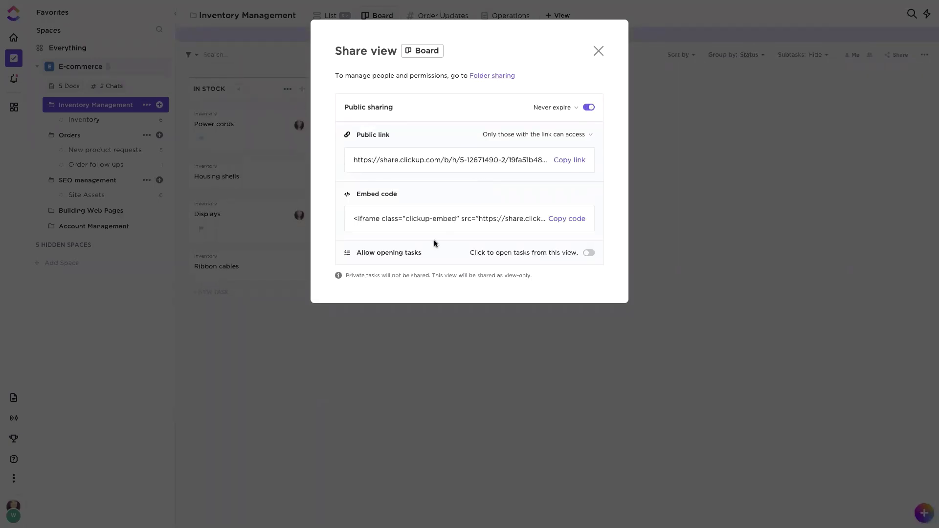
left_click(588, 253)
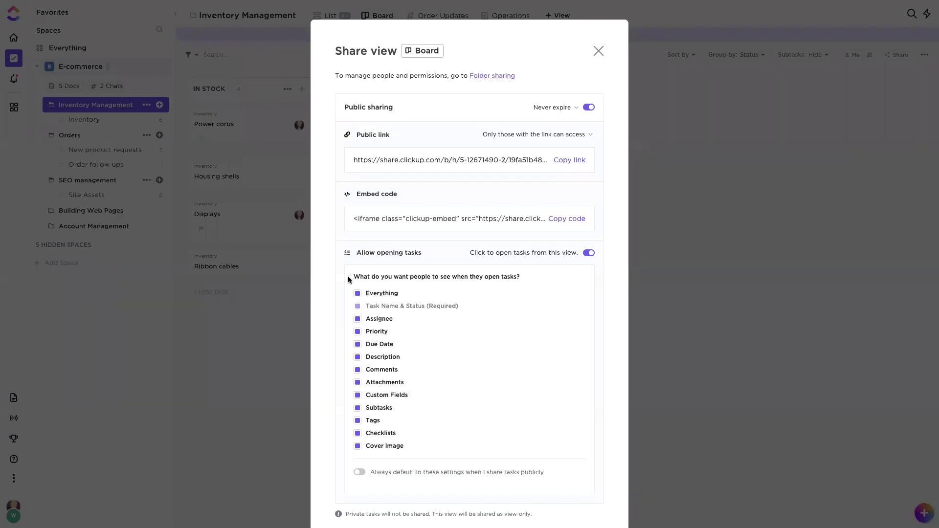
left_click(587, 254)
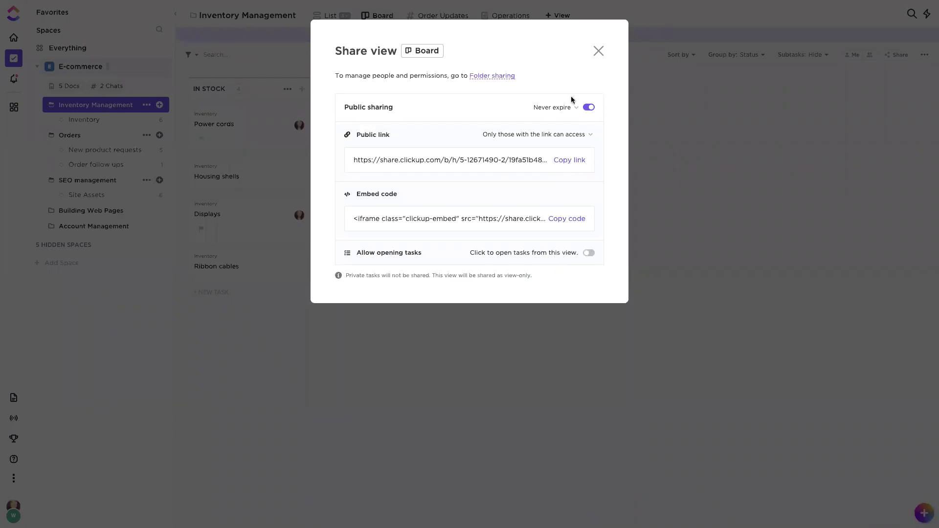
left_click(588, 107)
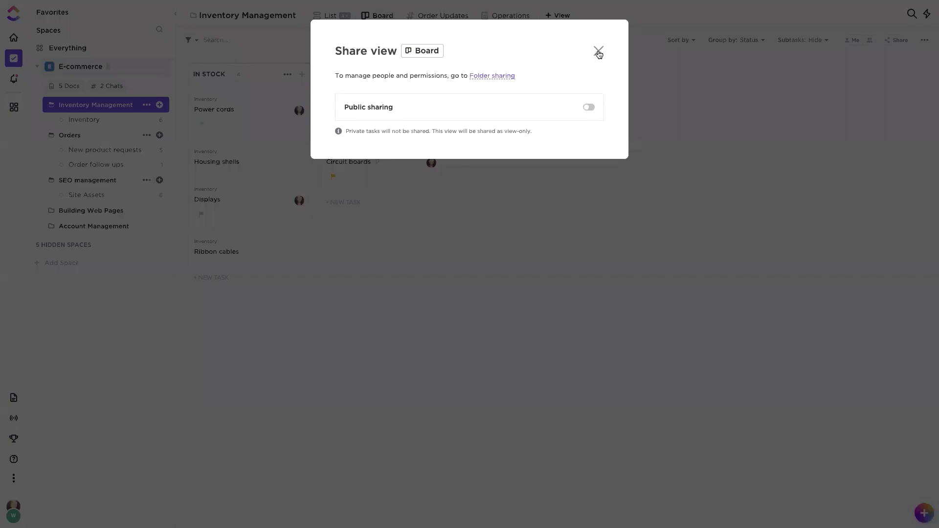
left_click(598, 52)
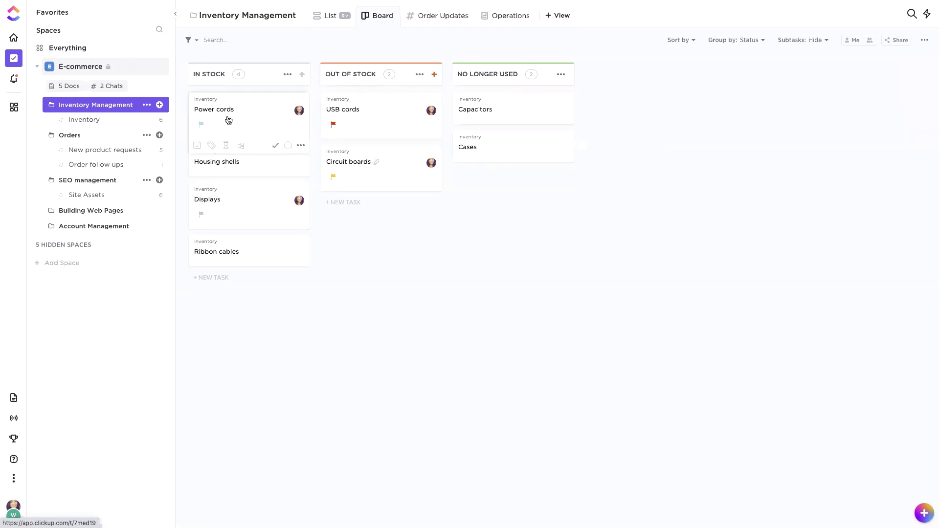
Step: Save the Shipped order task as a template named 'New orders' including Everything
left_click(89, 150)
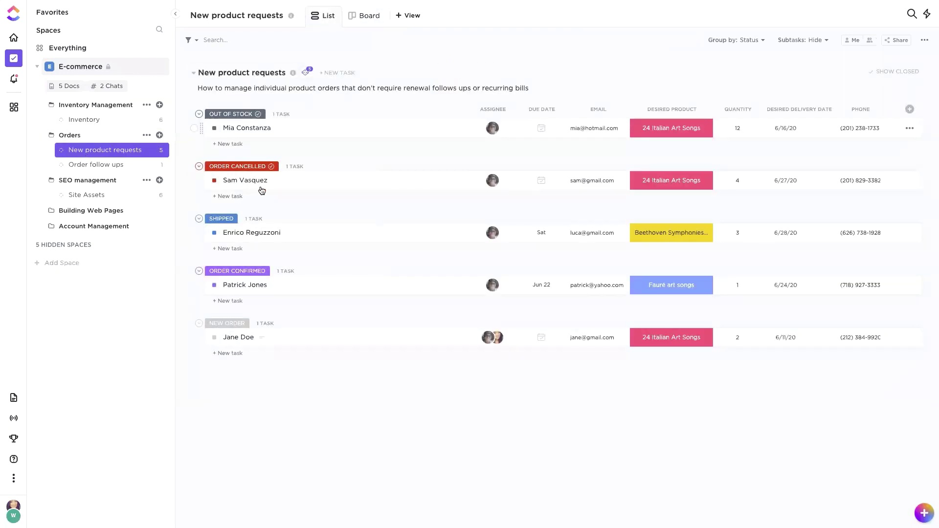
left_click(250, 234)
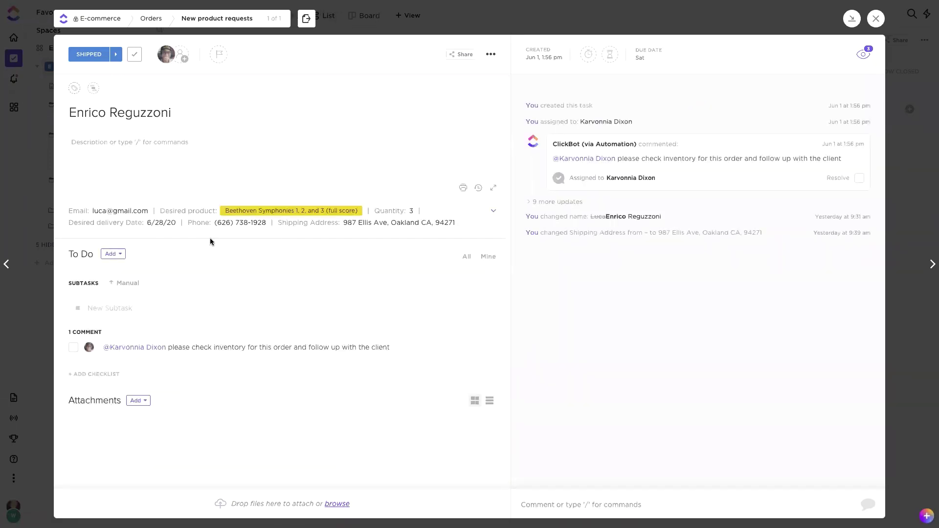
left_click(492, 54)
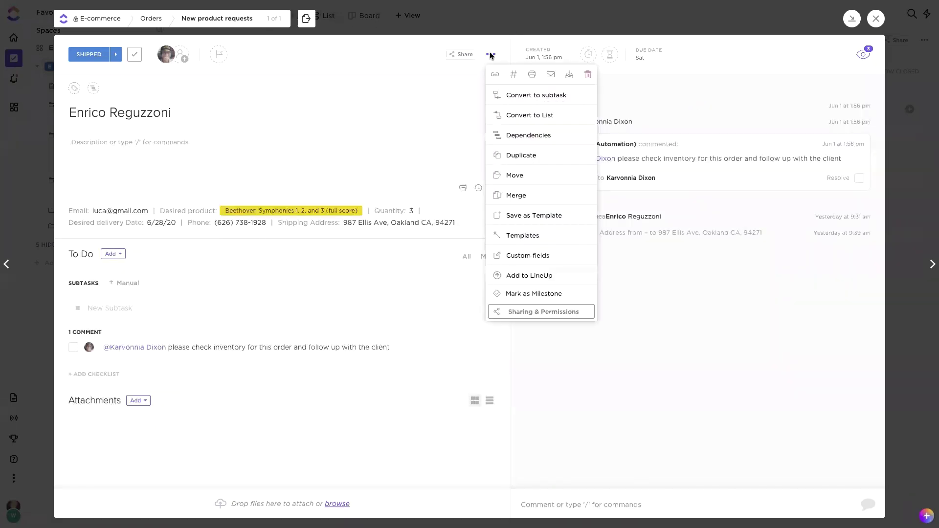
left_click(521, 217)
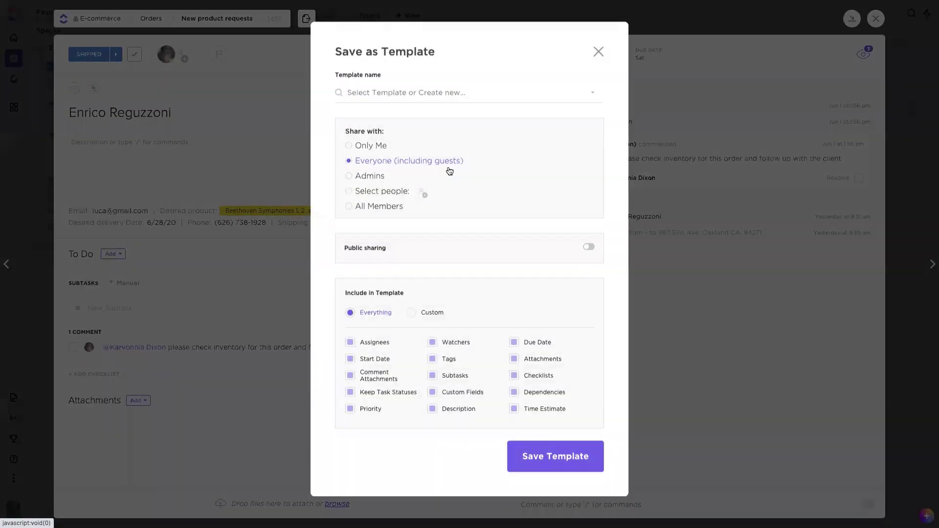
left_click(371, 91)
type("New orders")
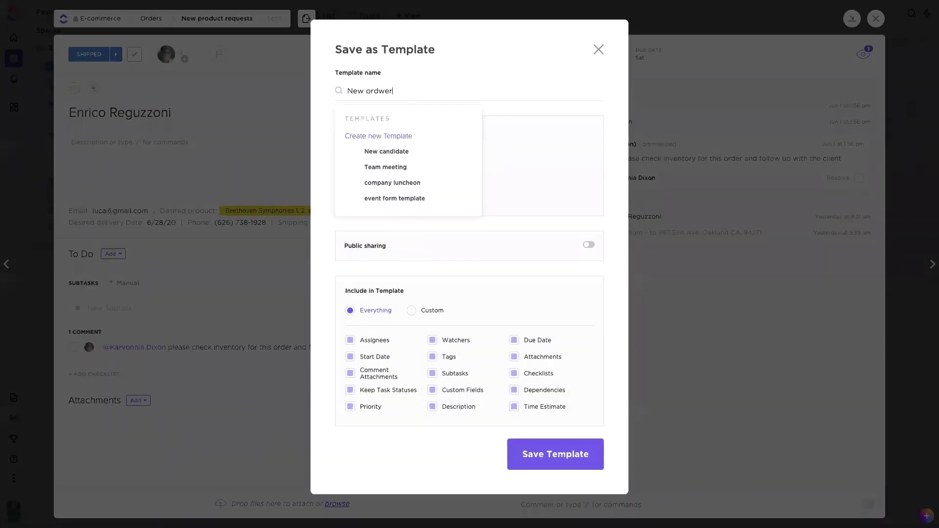
left_click(384, 136)
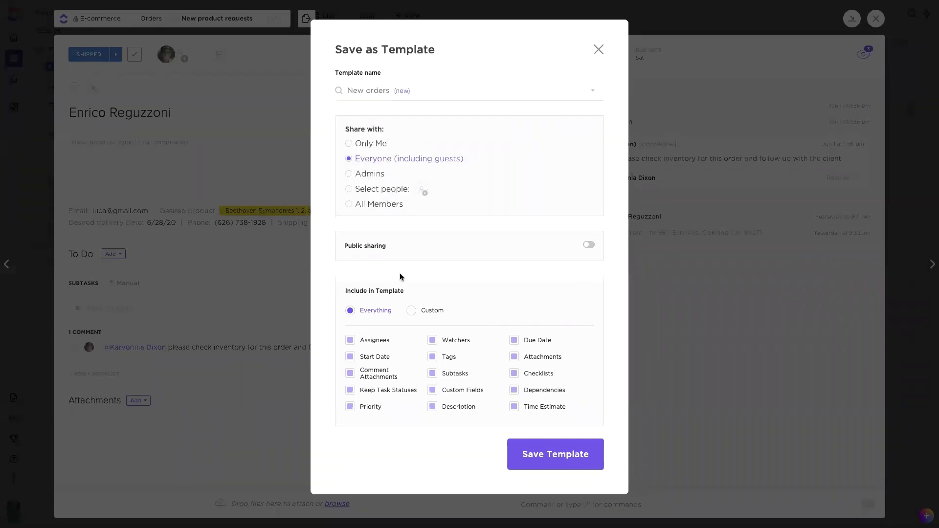
left_click(424, 312)
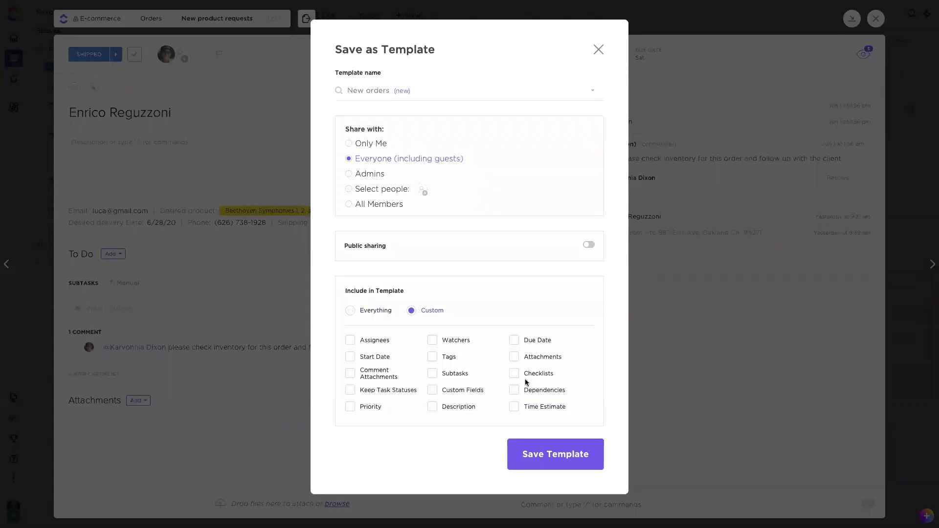
left_click(349, 315)
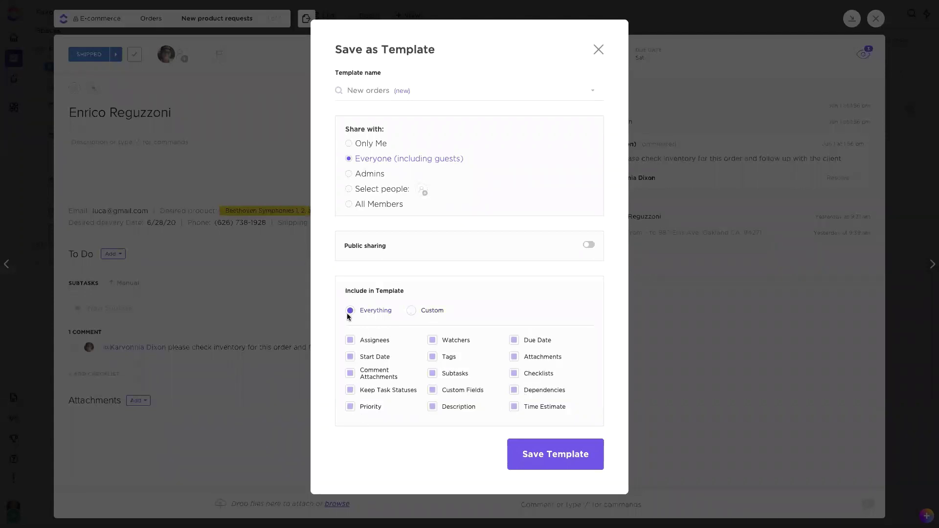
left_click(537, 454)
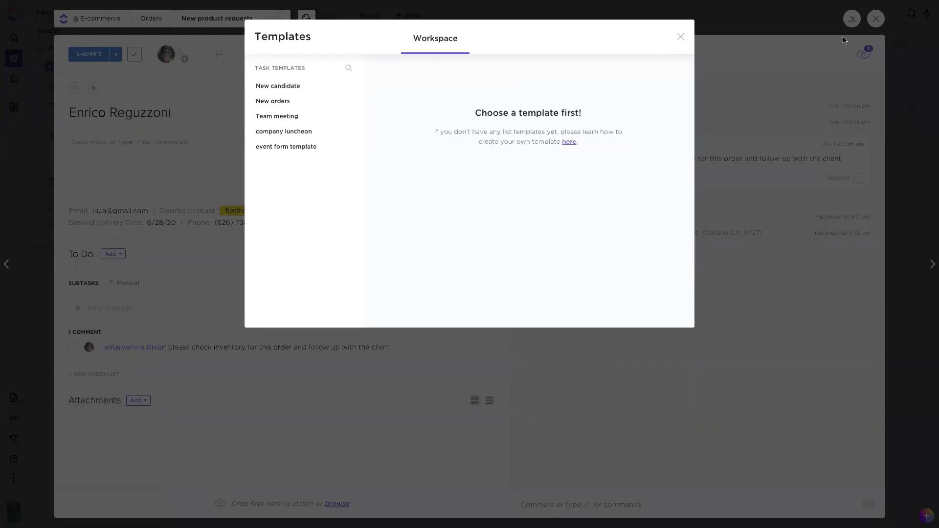
Step: Create a new task loaded from the 'New orders' template, adding yourself as assignee
left_click(681, 37)
left_click(696, 26)
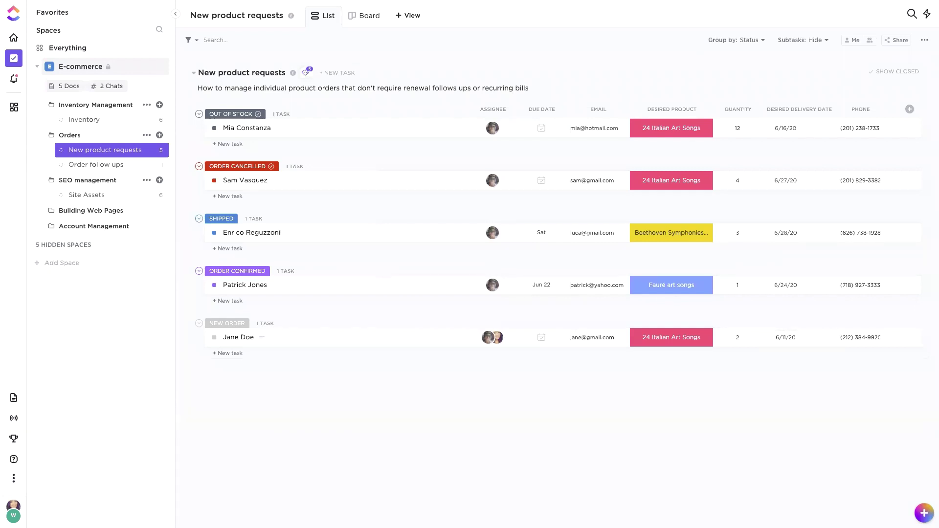
left_click(924, 513)
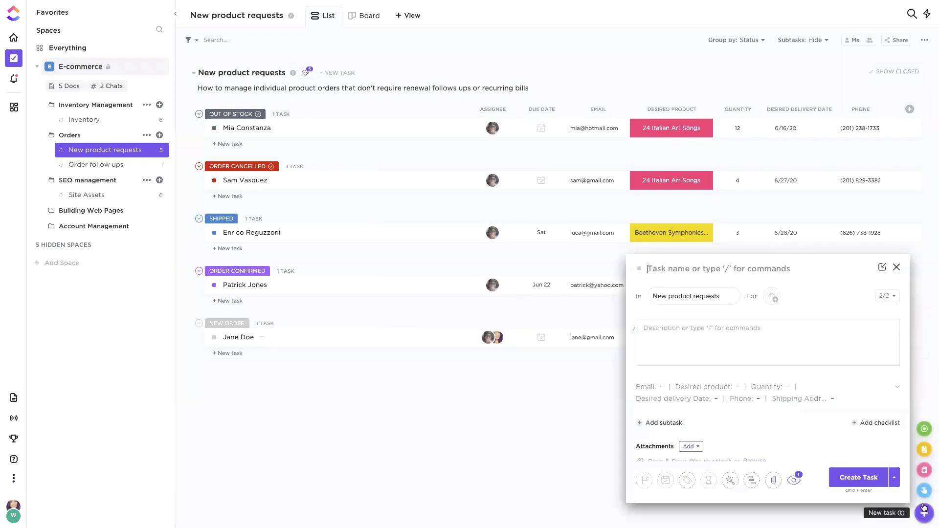
left_click(730, 479)
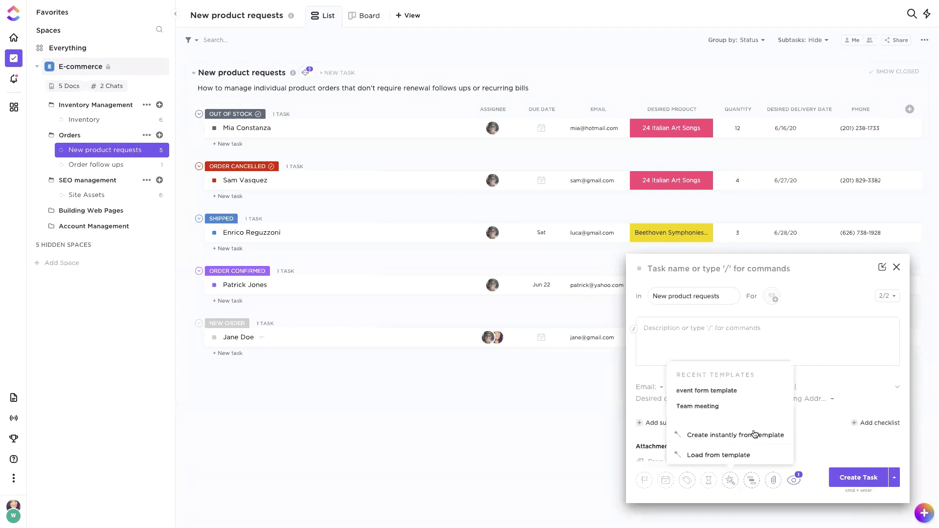
left_click(744, 456)
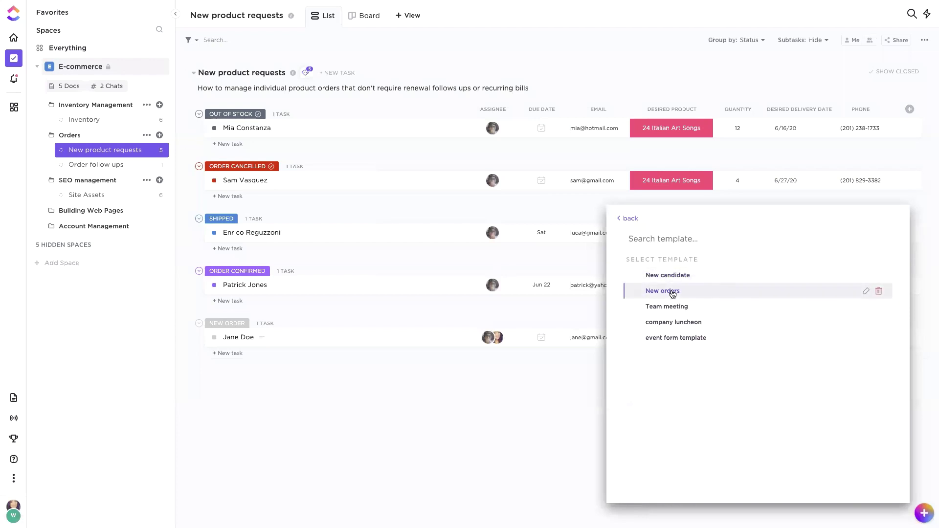
left_click(673, 293)
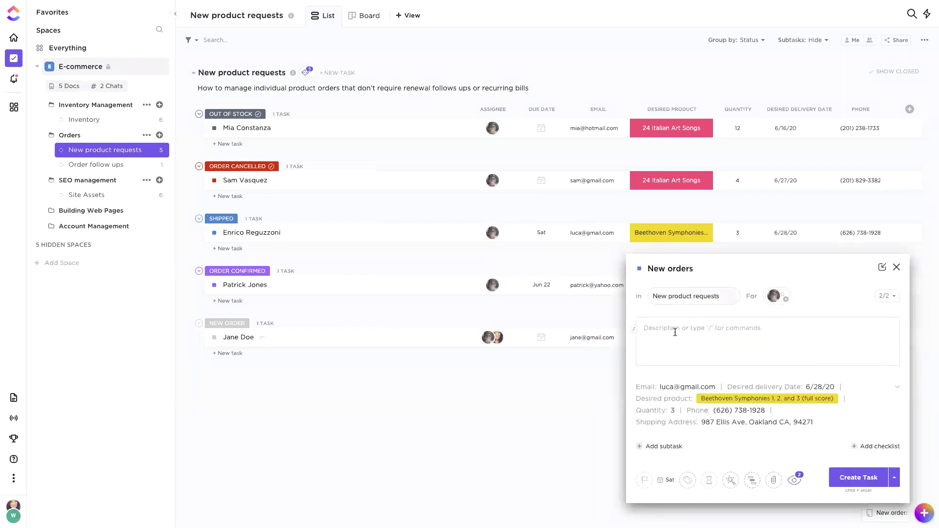
left_click(784, 299)
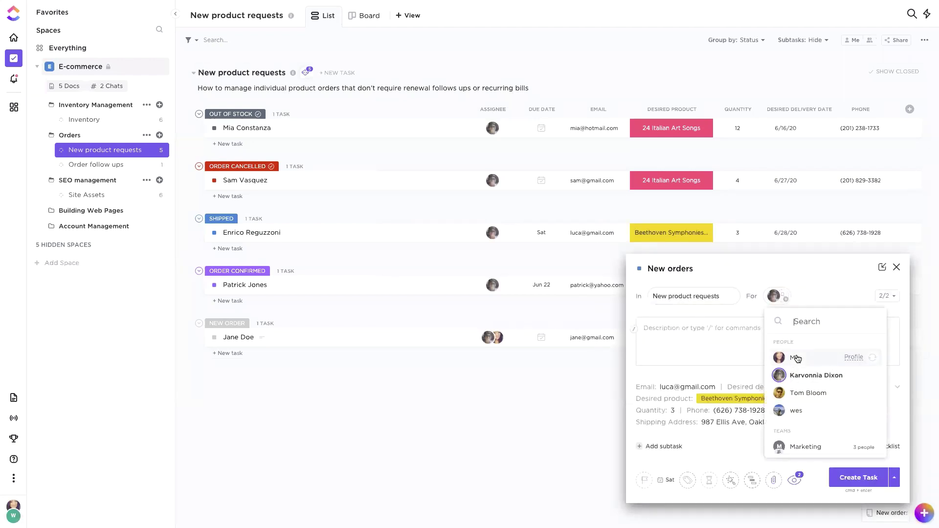
left_click(797, 359)
left_click(857, 472)
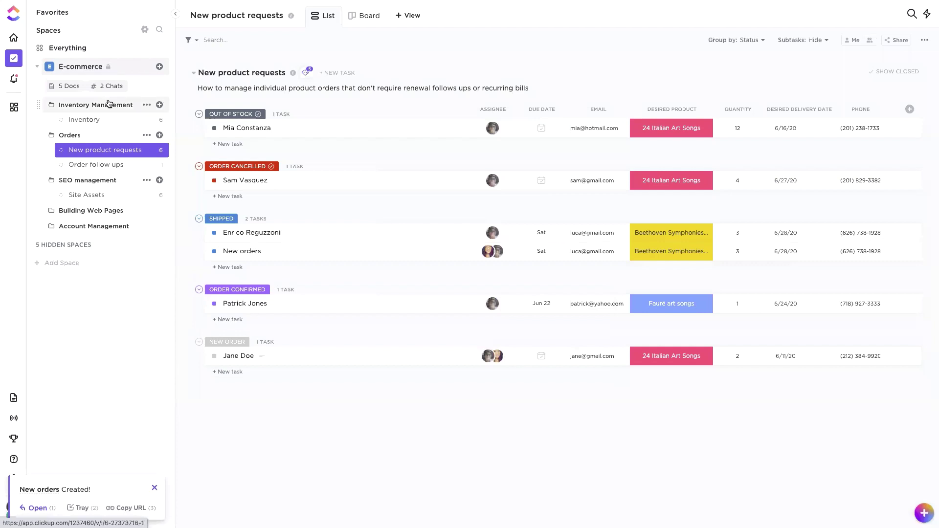
Step: Glance at the Inventory Management folder's settings menu, then open the Inventory Management folder
left_click(146, 105)
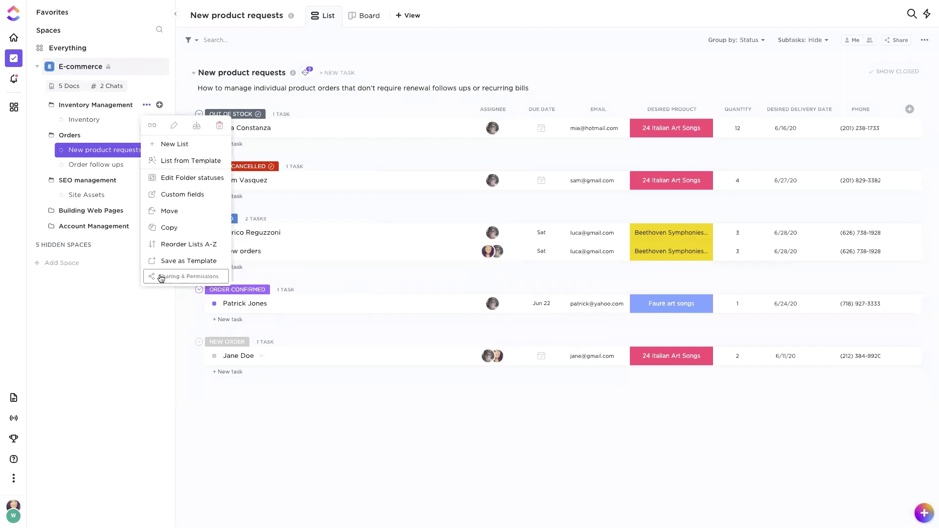
left_click(433, 56)
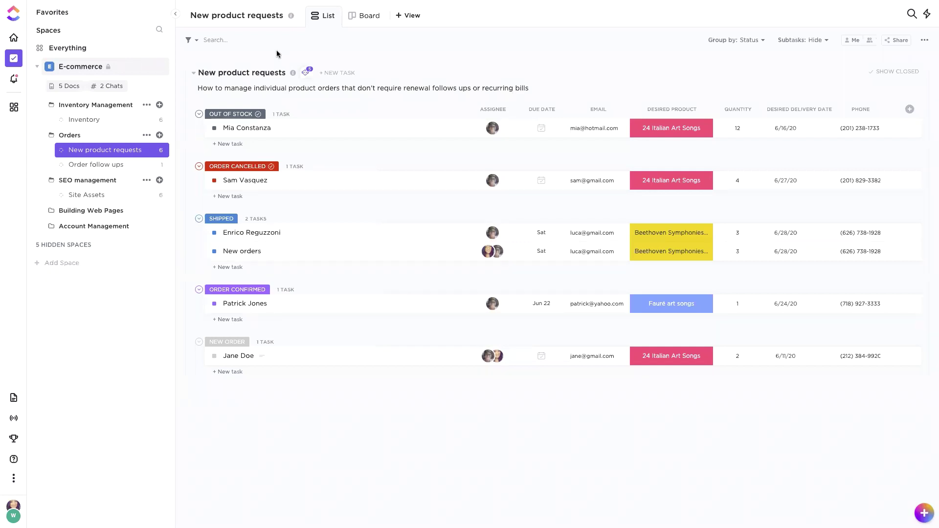
left_click(85, 108)
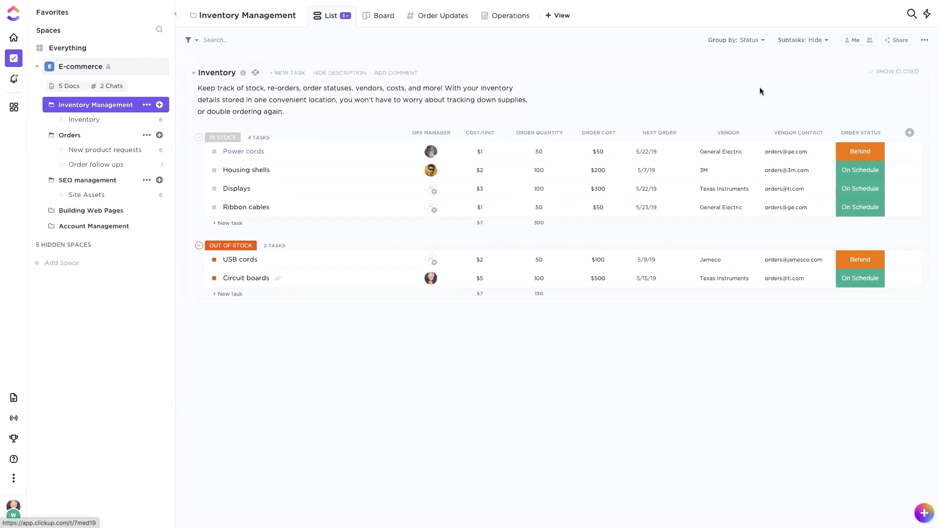
Step: Share the Power cords task with a teammate and set their role to Can comment
left_click(709, 152)
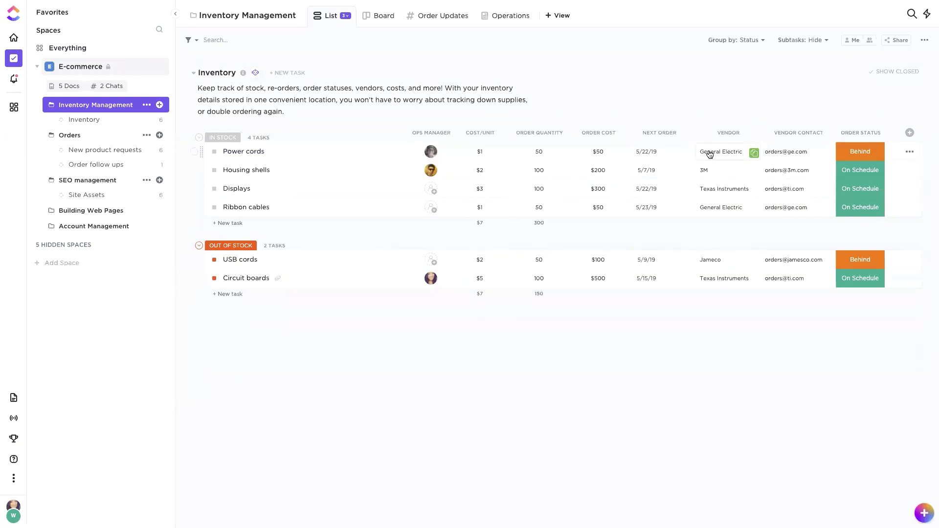
left_click(245, 152)
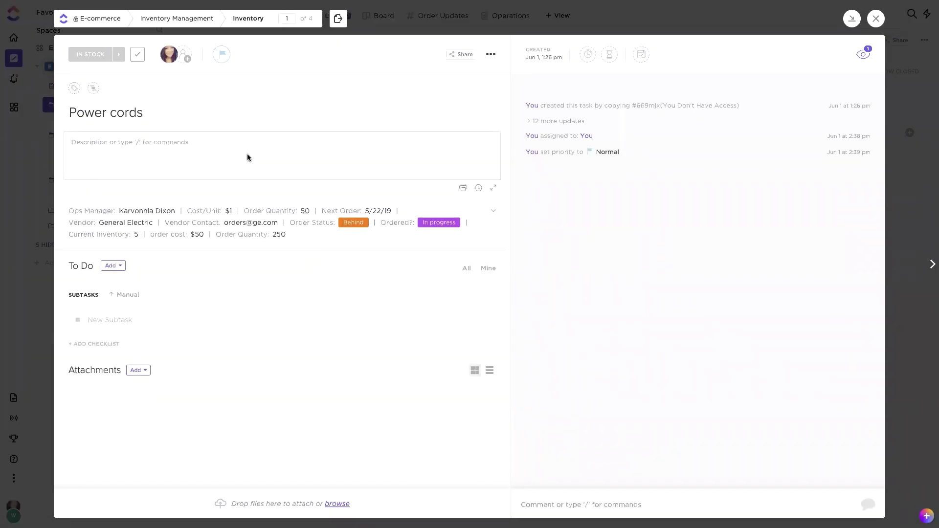
left_click(491, 55)
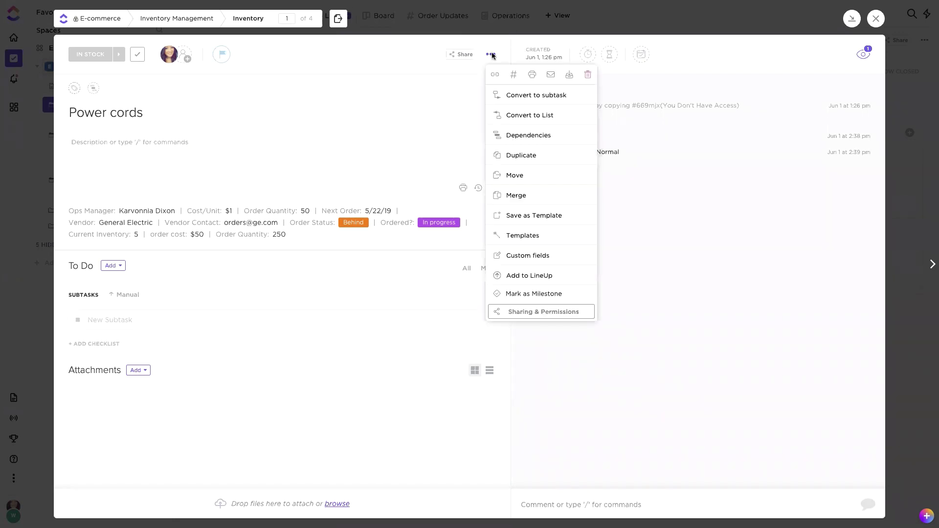
left_click(543, 308)
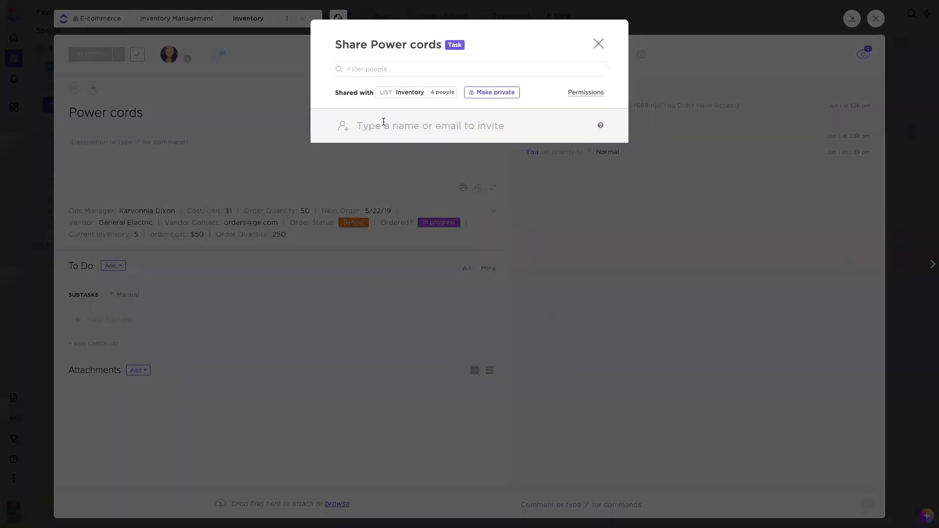
left_click(384, 123)
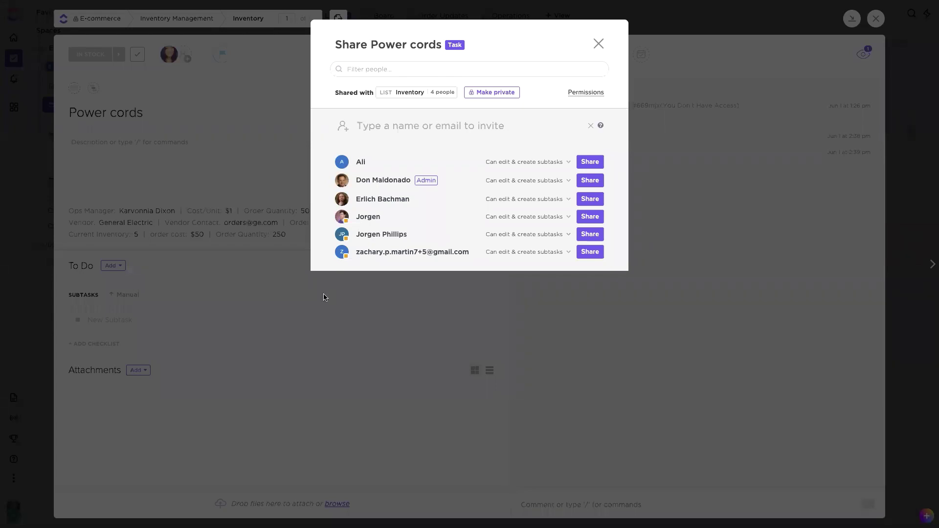
left_click(594, 219)
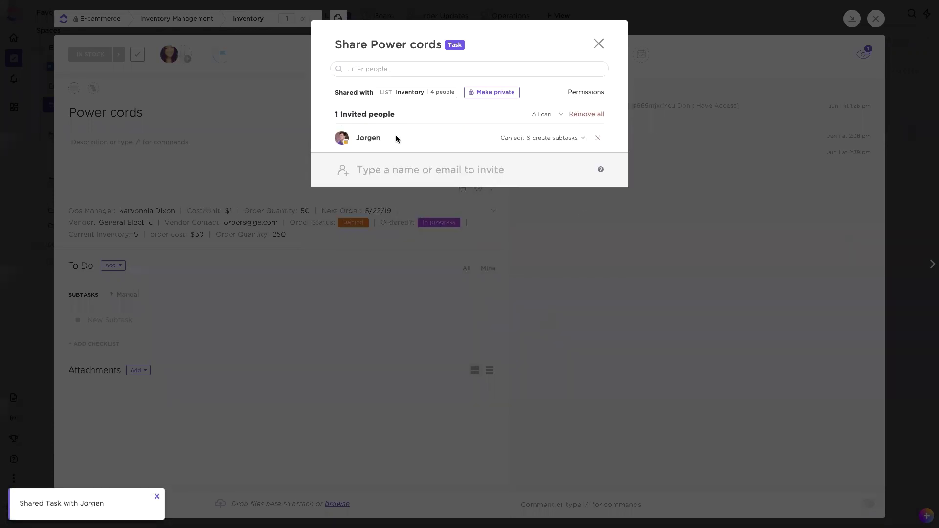
left_click(578, 138)
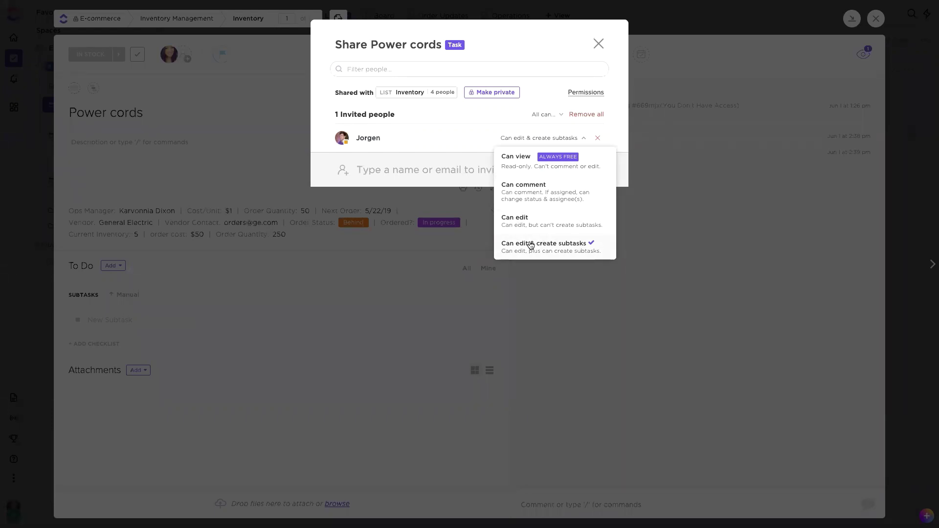
left_click(543, 93)
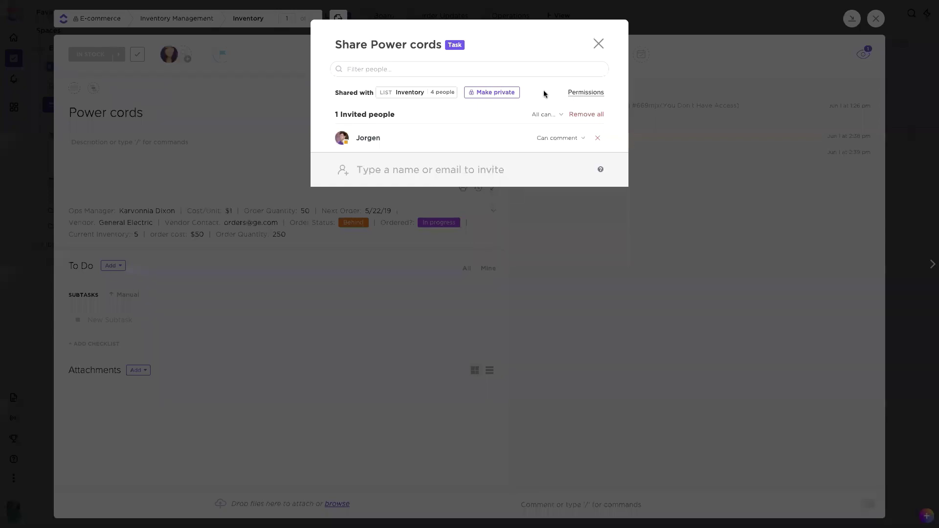
left_click(598, 43)
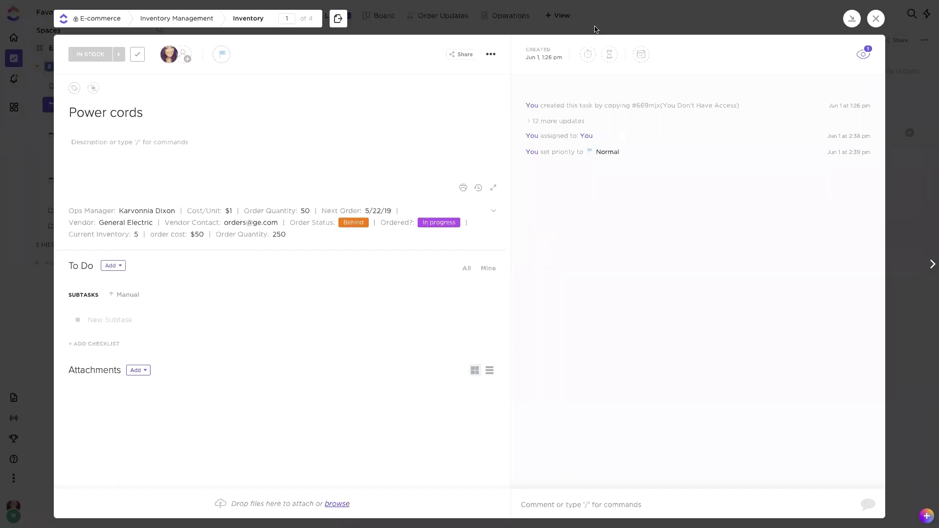
left_click(596, 29)
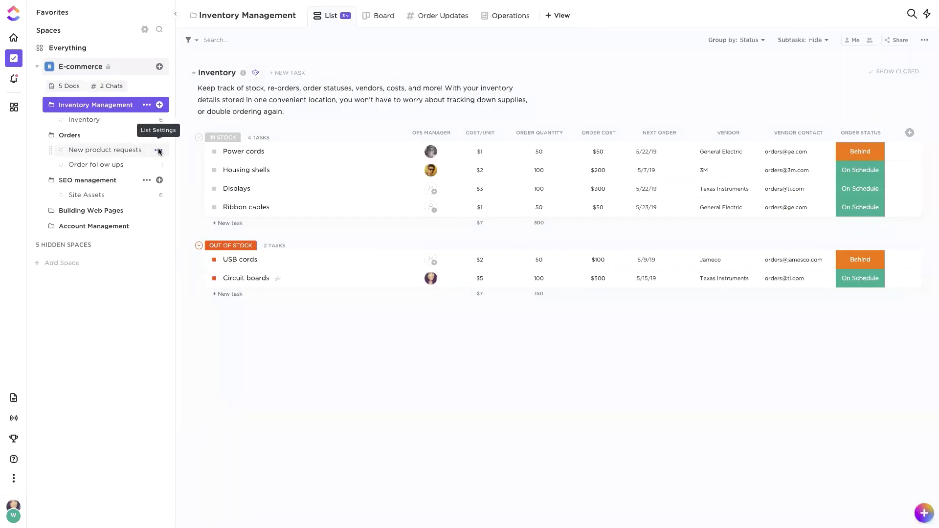
Step: Open the Inventory list's settings and display its Create tasks by email address
left_click(158, 150)
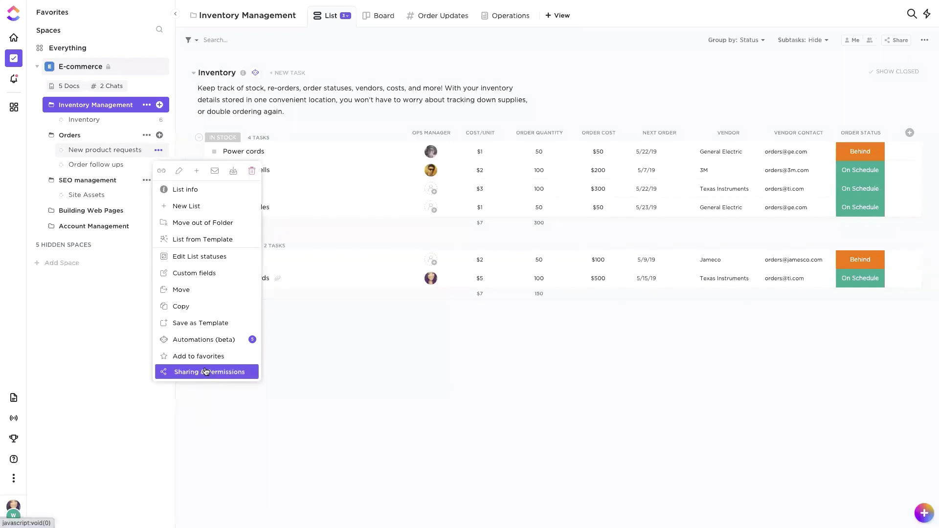
left_click(251, 400)
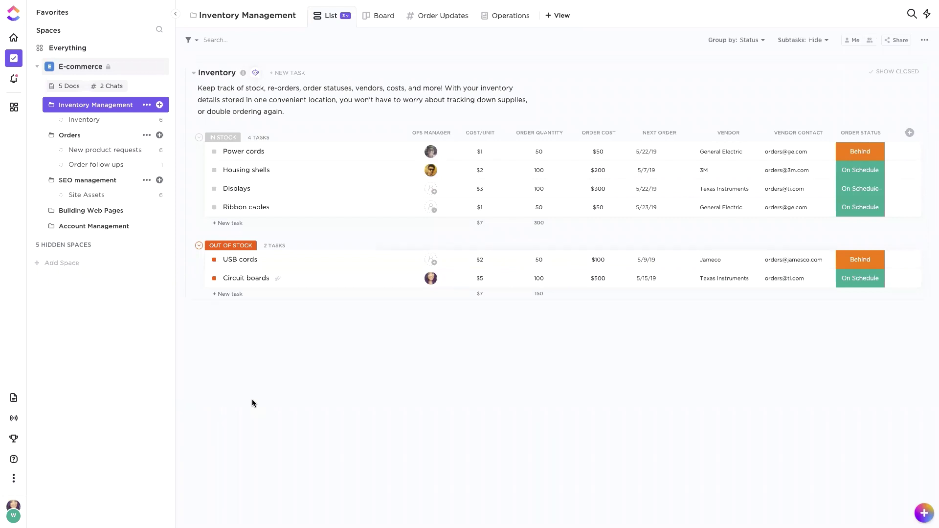
left_click(76, 120)
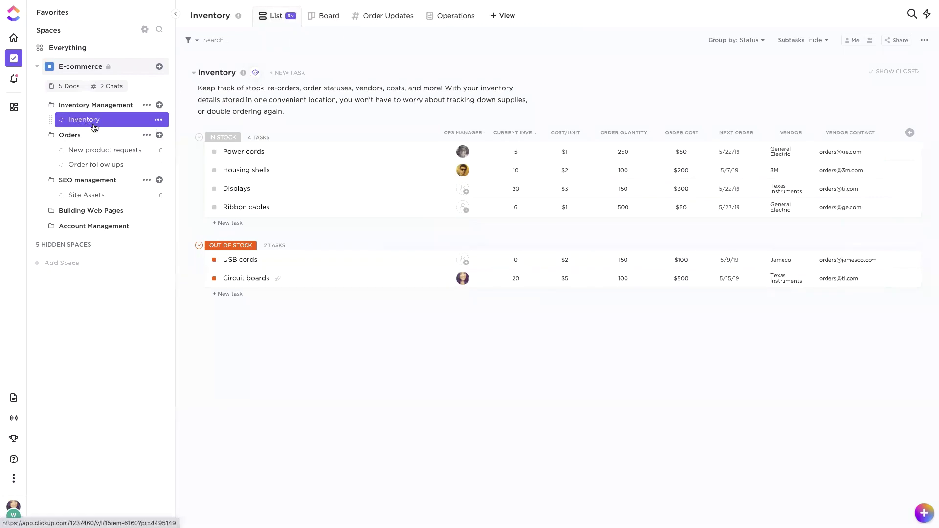
left_click(158, 120)
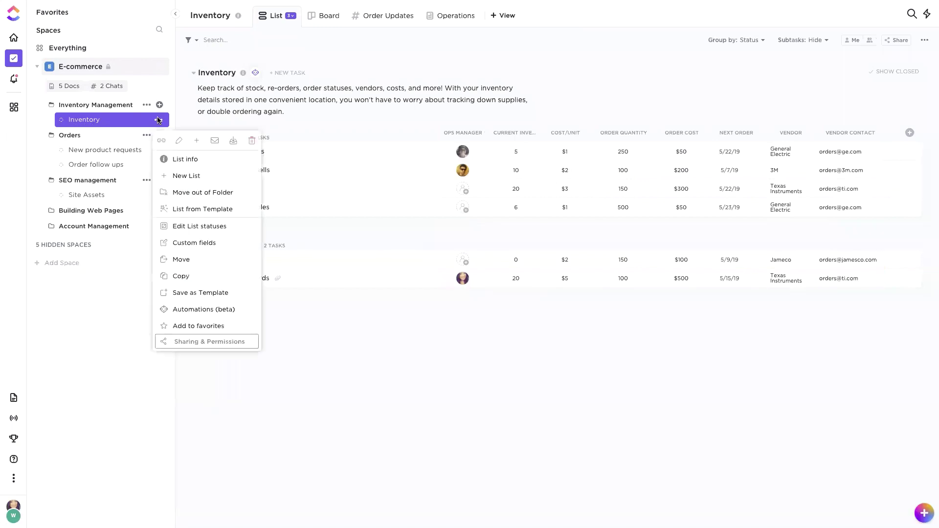
left_click(216, 141)
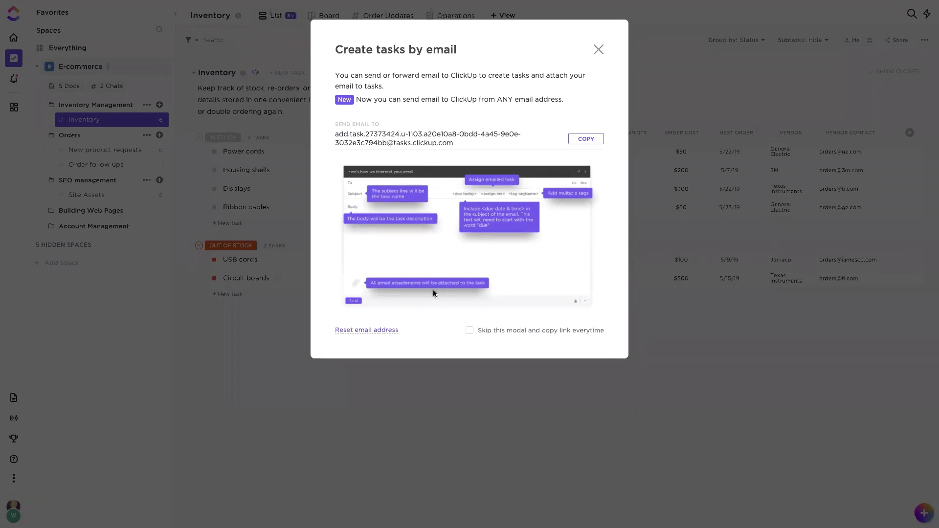
Step: Dismiss the Create tasks by email window and open the Power cords task's details
left_click(598, 49)
left_click(231, 153)
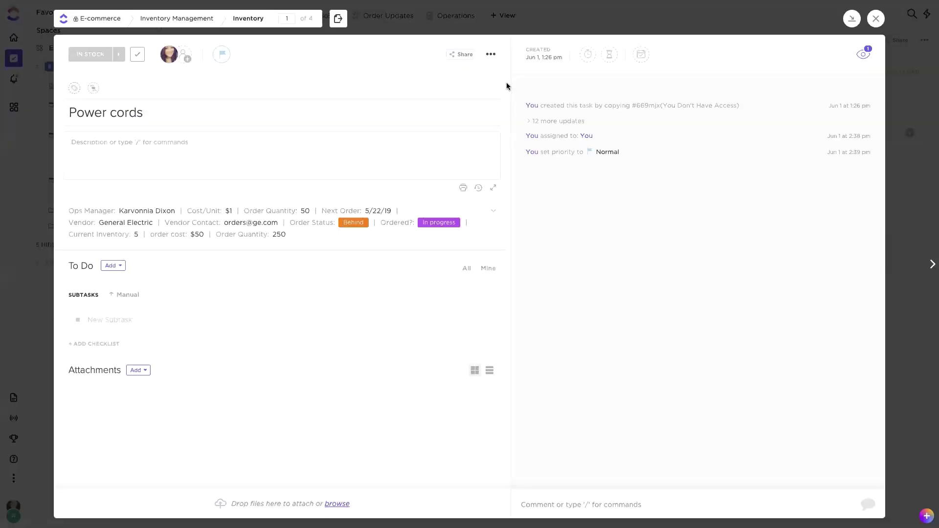
Step: Check the Power cords task's add-comments-via-email address, then close the task
left_click(490, 54)
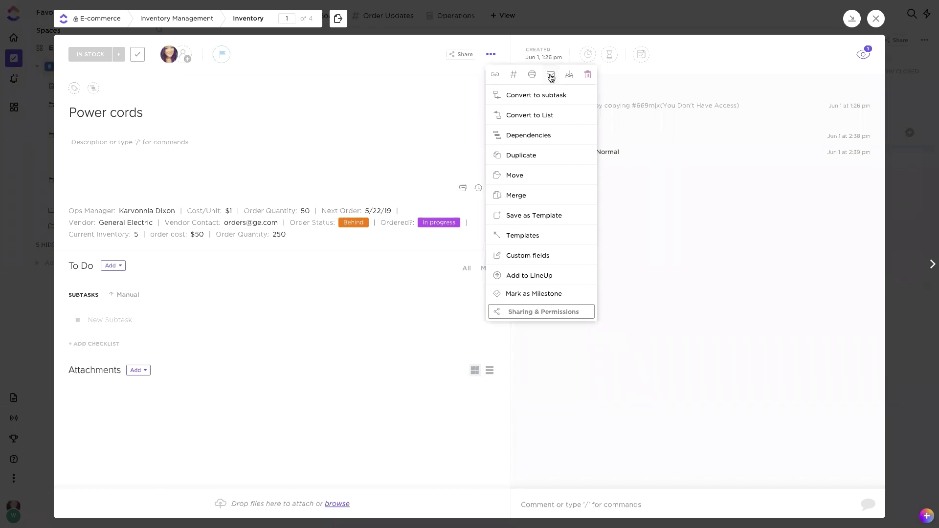
left_click(550, 75)
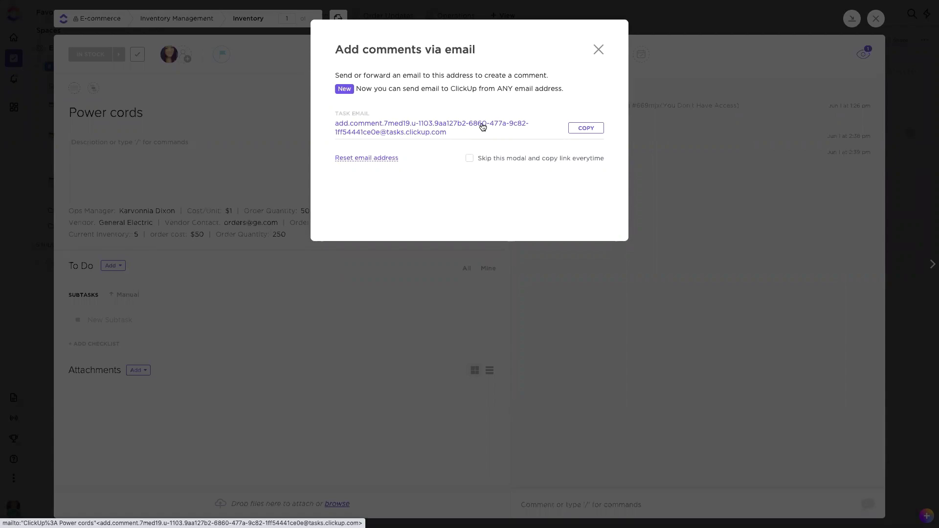
left_click(598, 49)
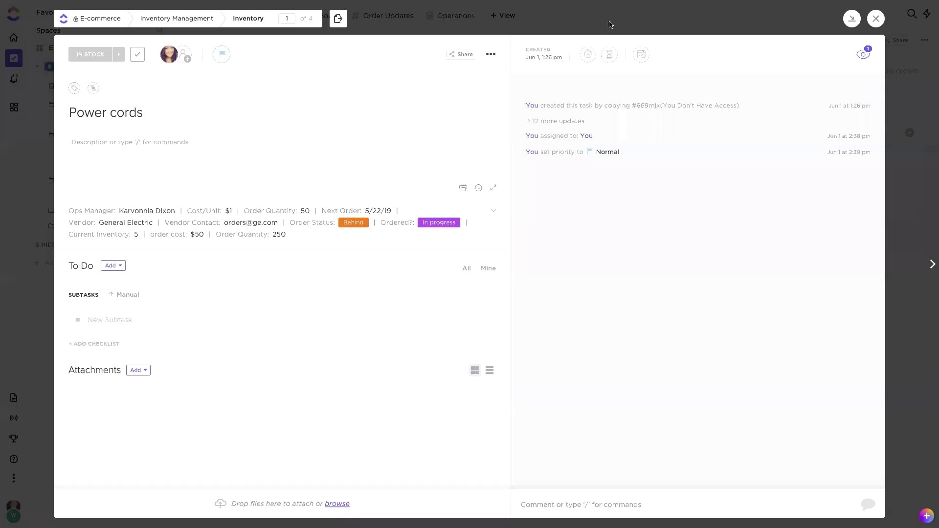
left_click(610, 25)
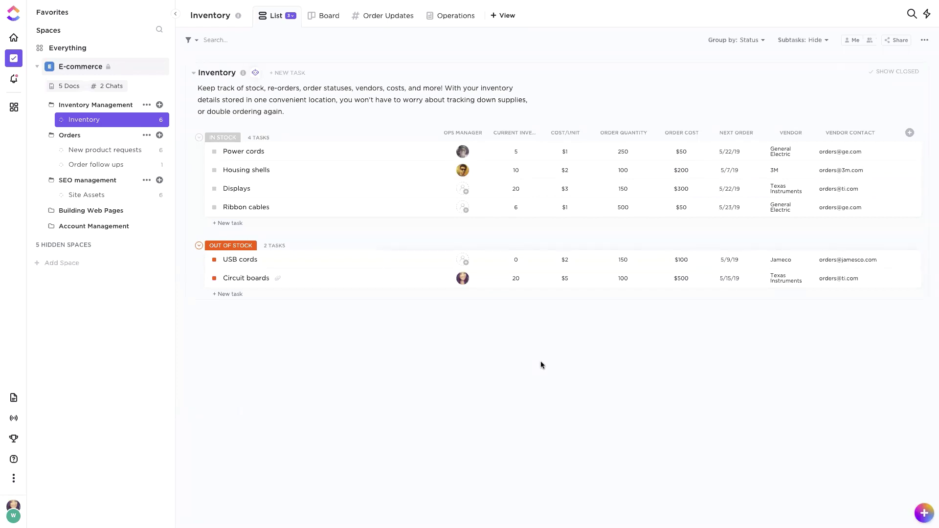
Step: Browse Site Assets and Orders, then show the whole E-commerce space as a List grouped by status
left_click(81, 195)
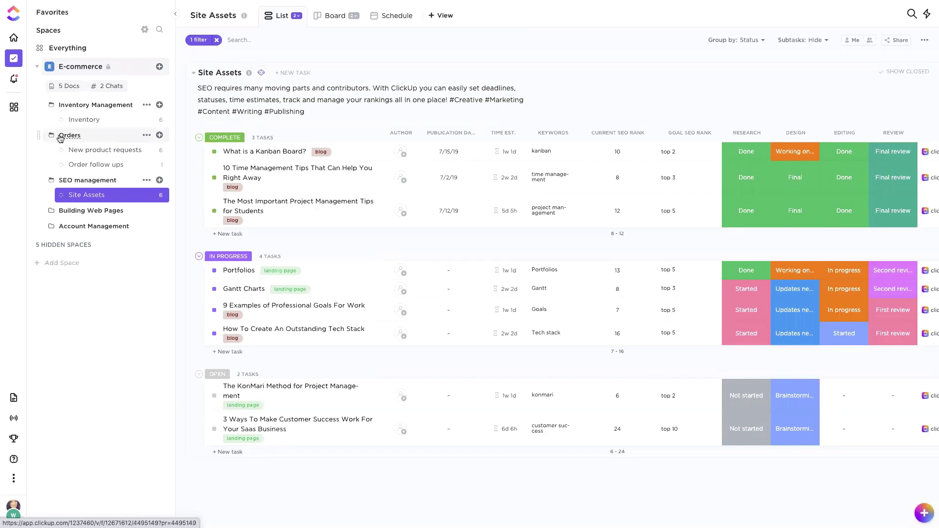
left_click(77, 135)
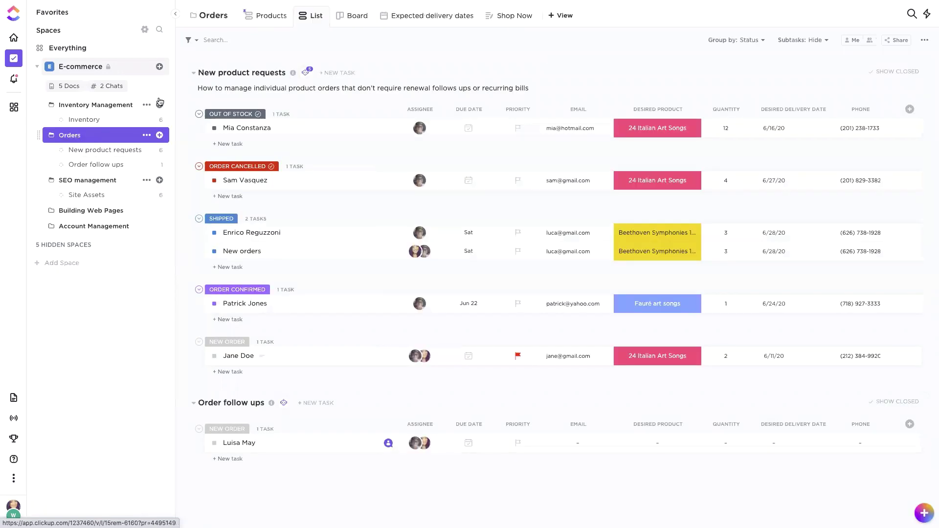
left_click(84, 67)
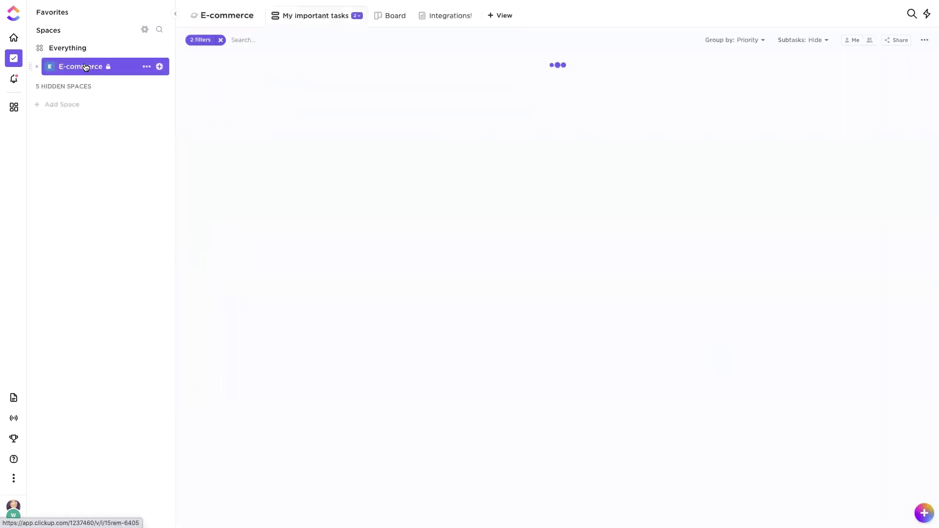
left_click(37, 69)
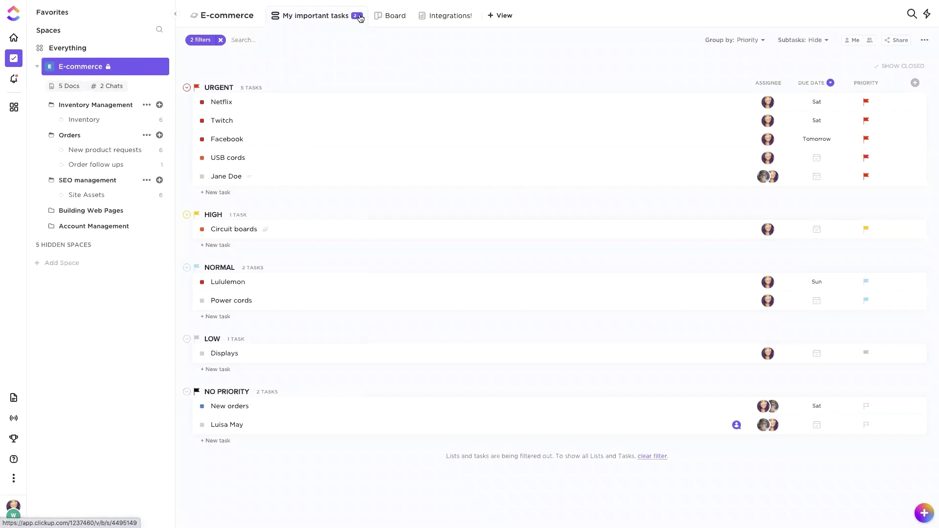
left_click(358, 16)
left_click(307, 54)
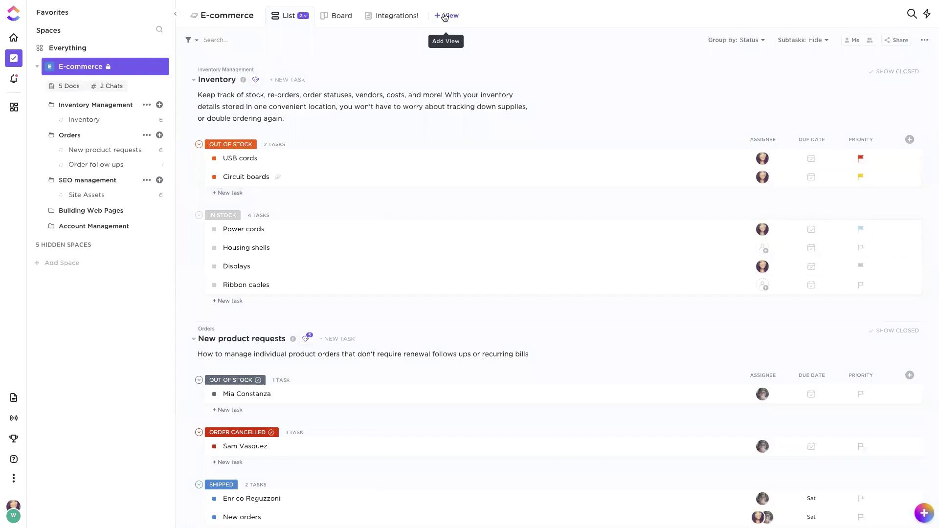
Step: Create a Board view named 'Important tasks' in the E-commerce space
left_click(444, 17)
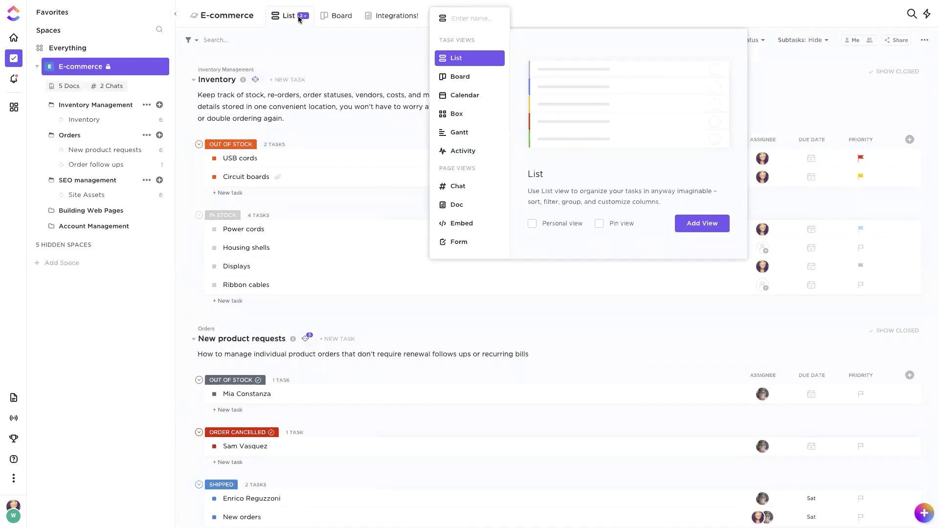
left_click(469, 78)
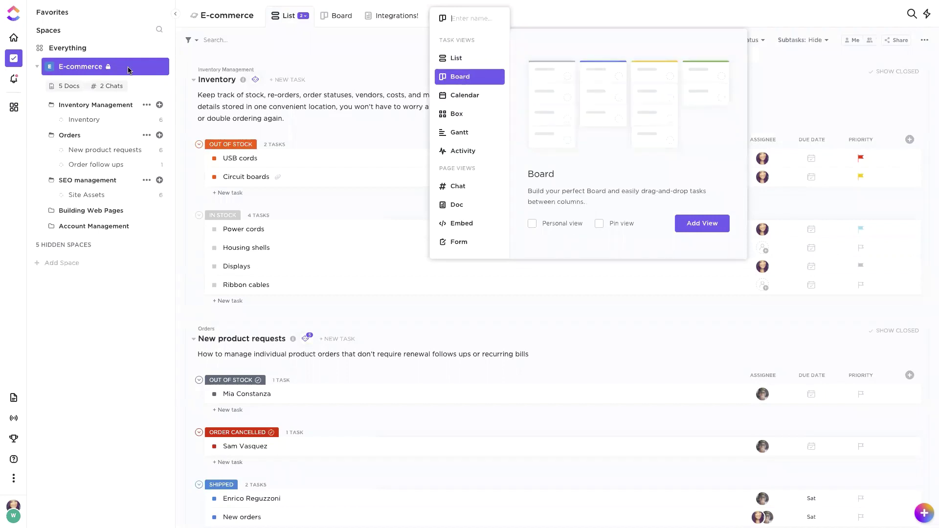
type("Important tasks")
left_click(703, 224)
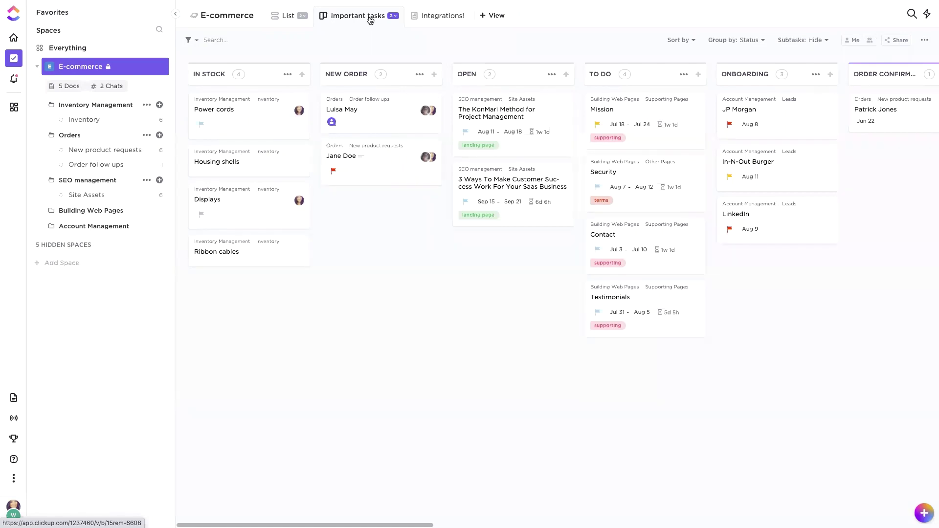
Step: Turn on Me mode so the Important tasks board shows only my tasks
left_click(747, 42)
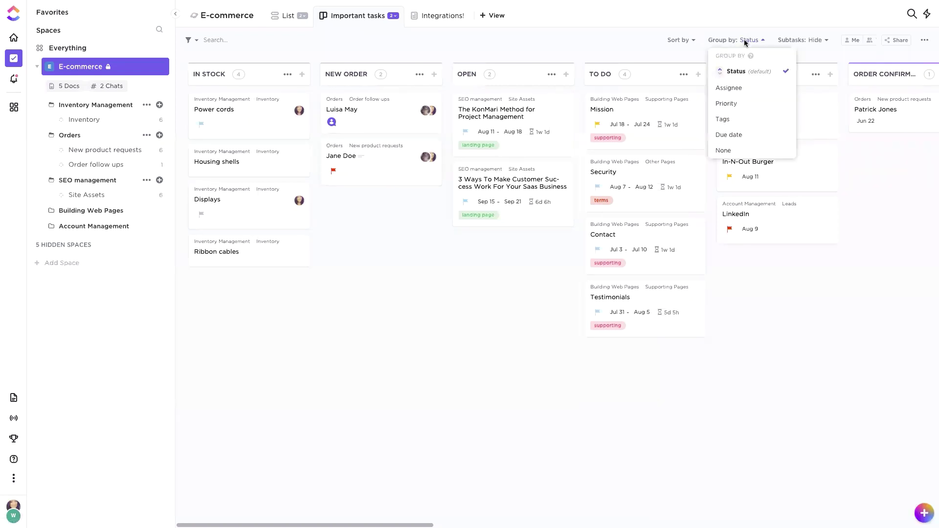
left_click(743, 30)
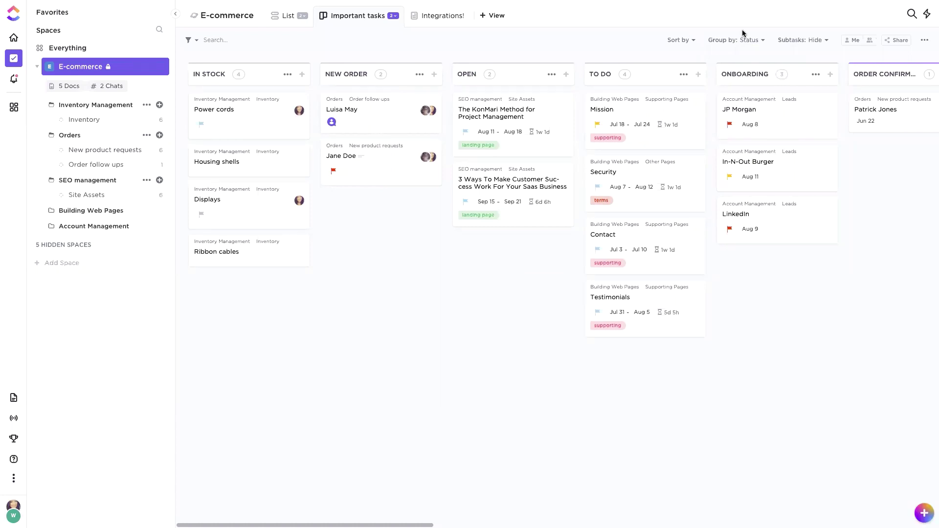
left_click(852, 43)
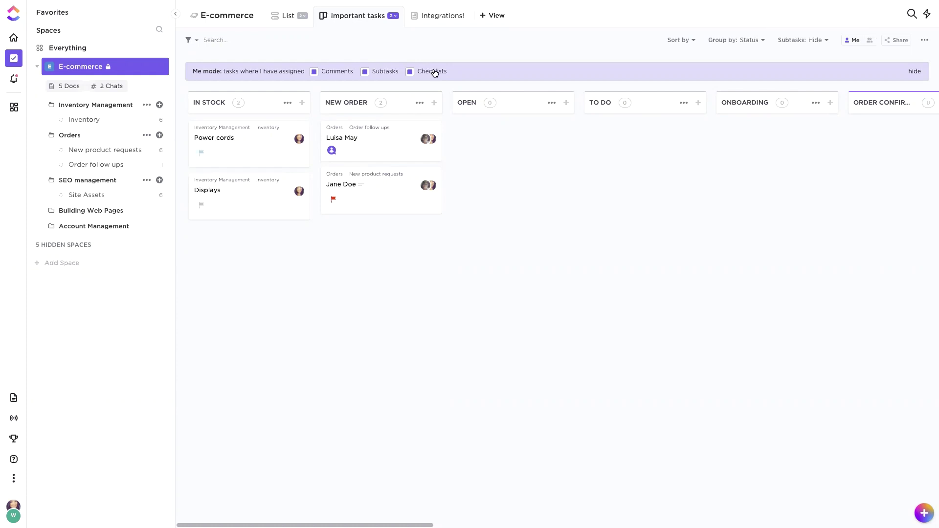
Step: Resolve the ClickBot follow-up comment on the order follow-up card
left_click(335, 150)
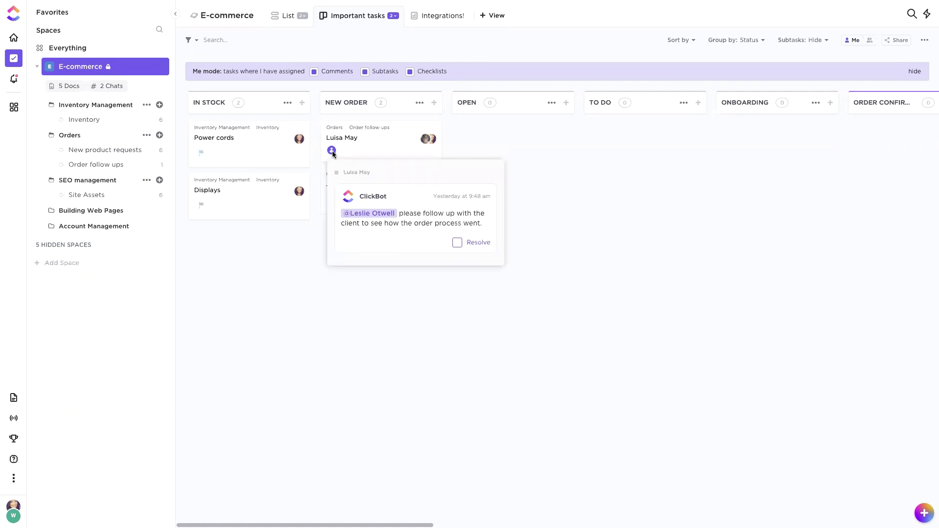
left_click(457, 243)
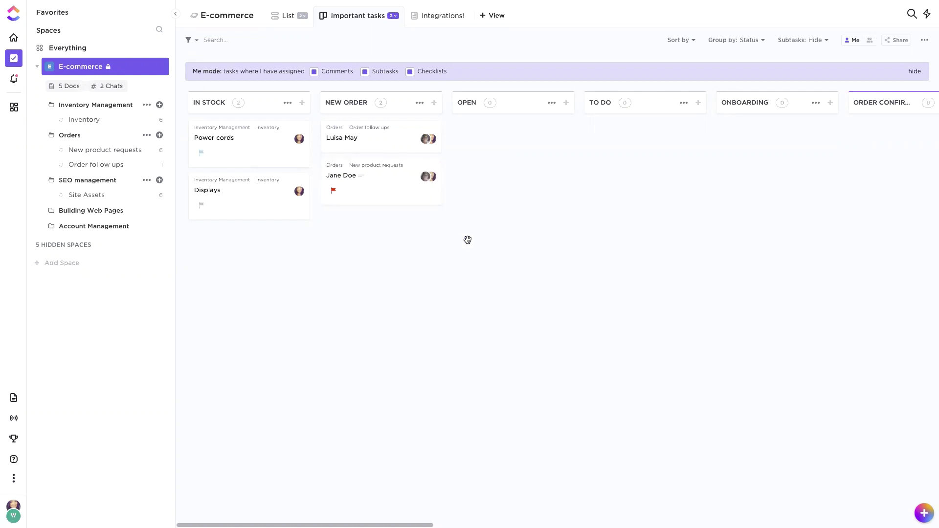
left_click(746, 40)
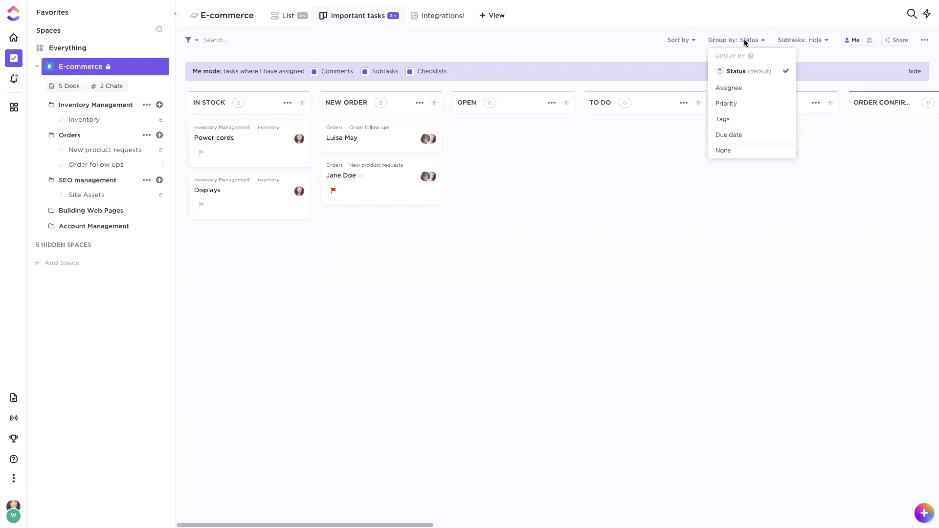
Step: Group the board by due date and collapse the empty Today and Overdue columns
left_click(730, 135)
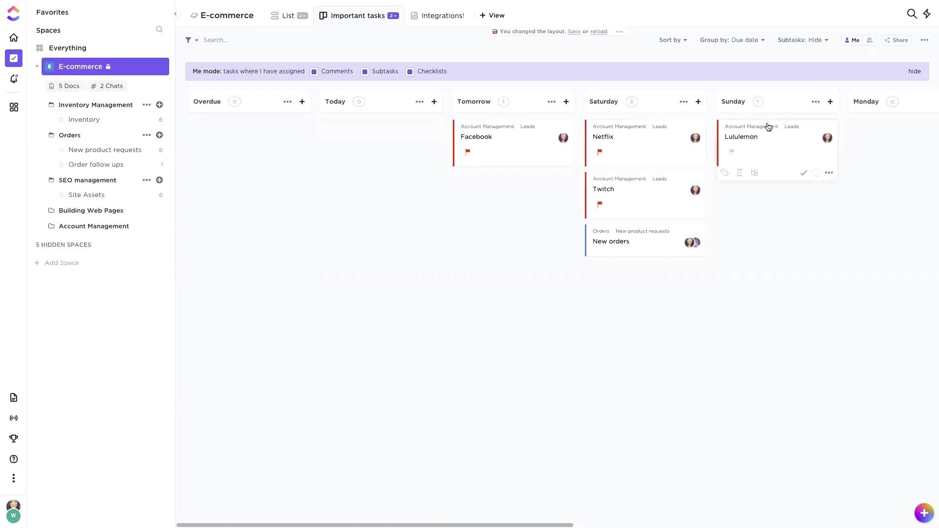
left_click(411, 102)
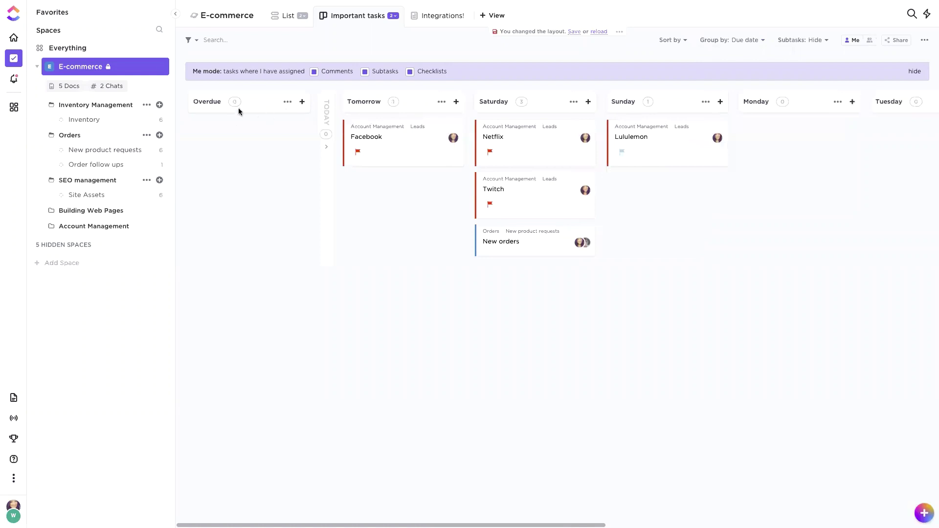
left_click(277, 103)
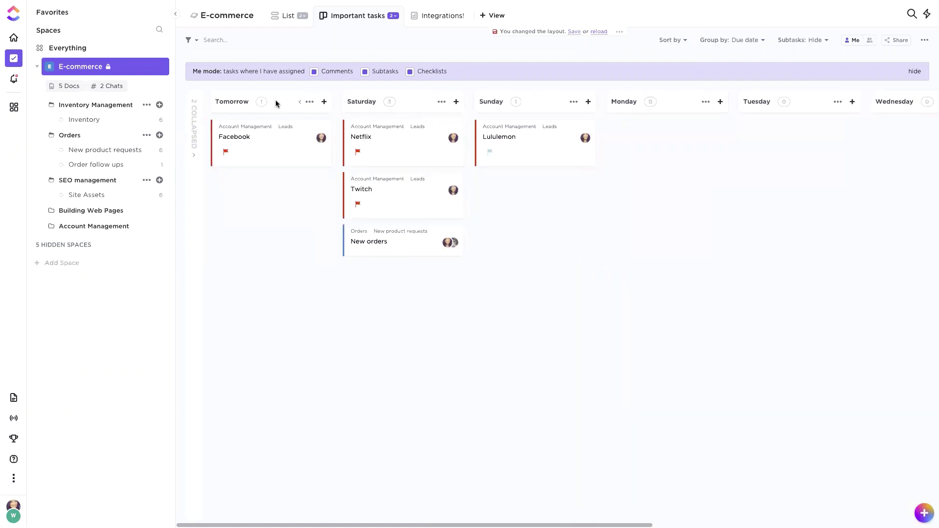
Step: Sort the board's cards by priority
left_click(671, 40)
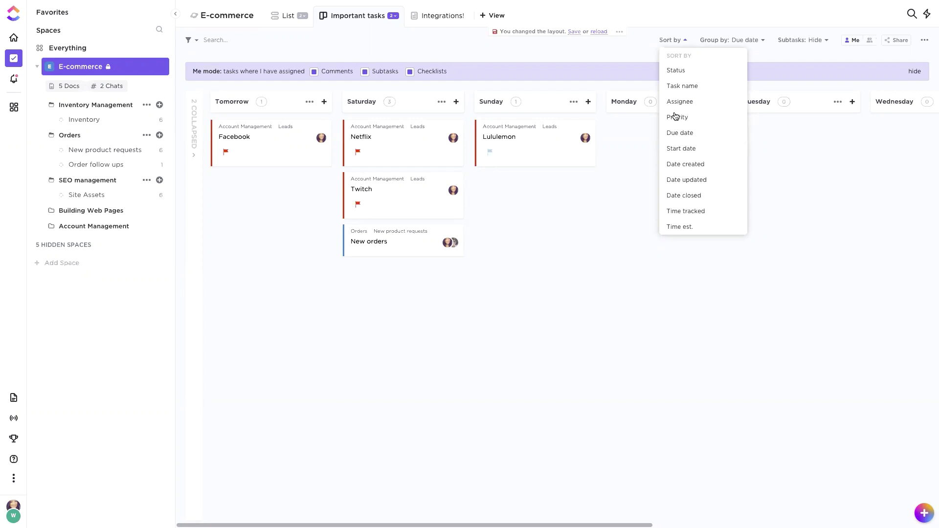
left_click(676, 117)
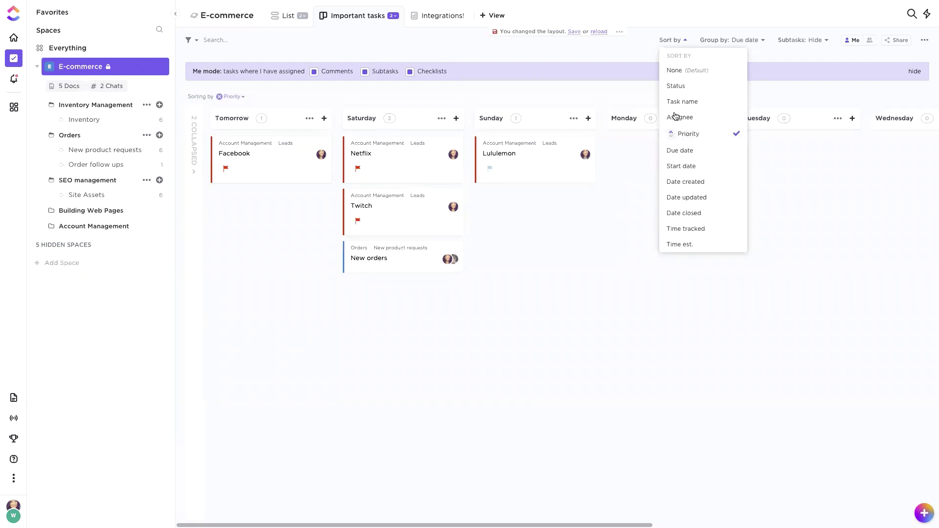
left_click(359, 170)
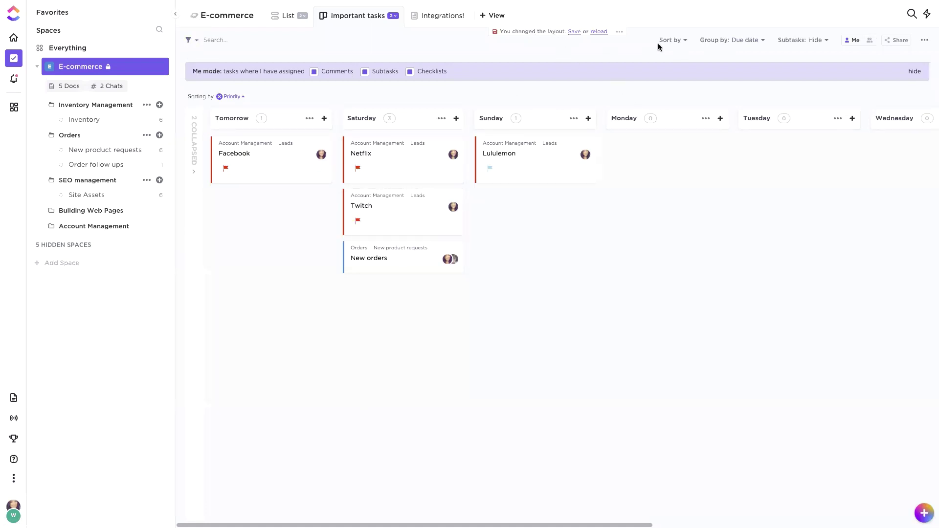
left_click(619, 31)
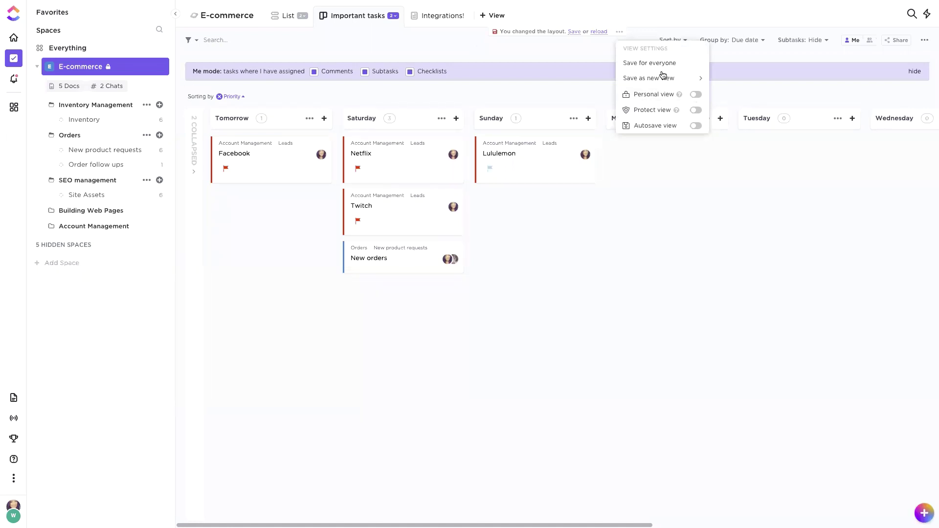
Step: Convert the Important tasks board to a personal view and open its View Options
left_click(694, 95)
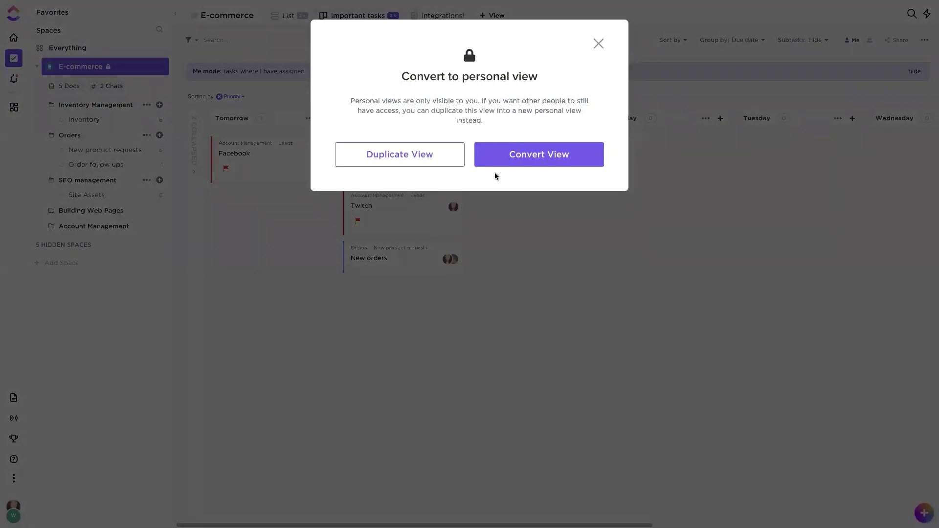
left_click(520, 164)
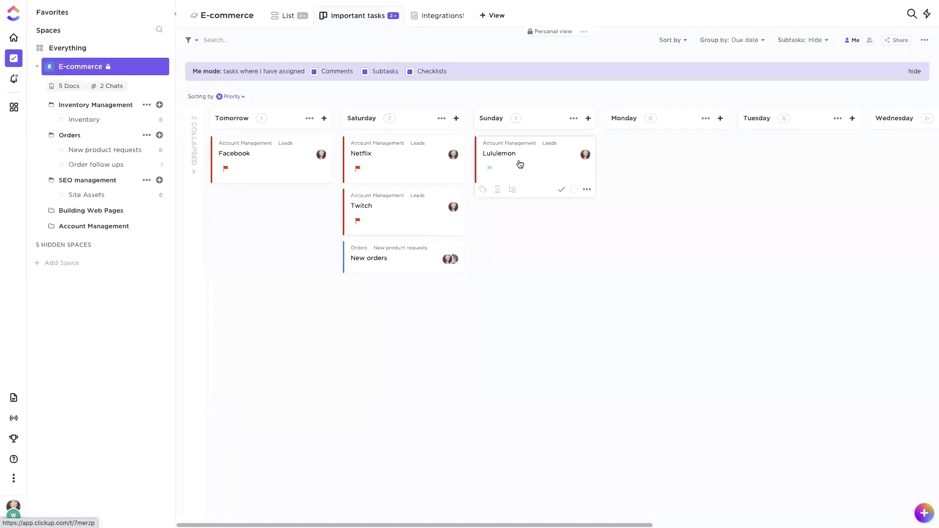
left_click(393, 18)
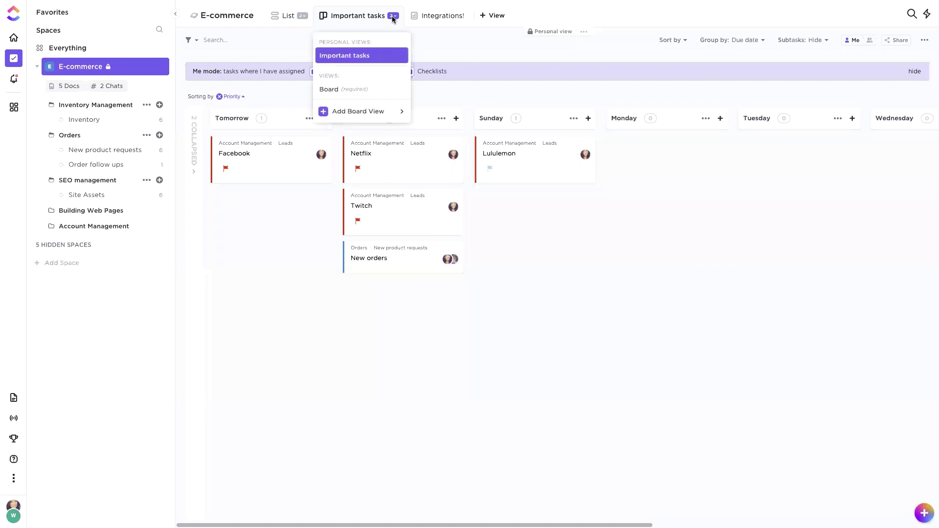
mouse_move(374, 60)
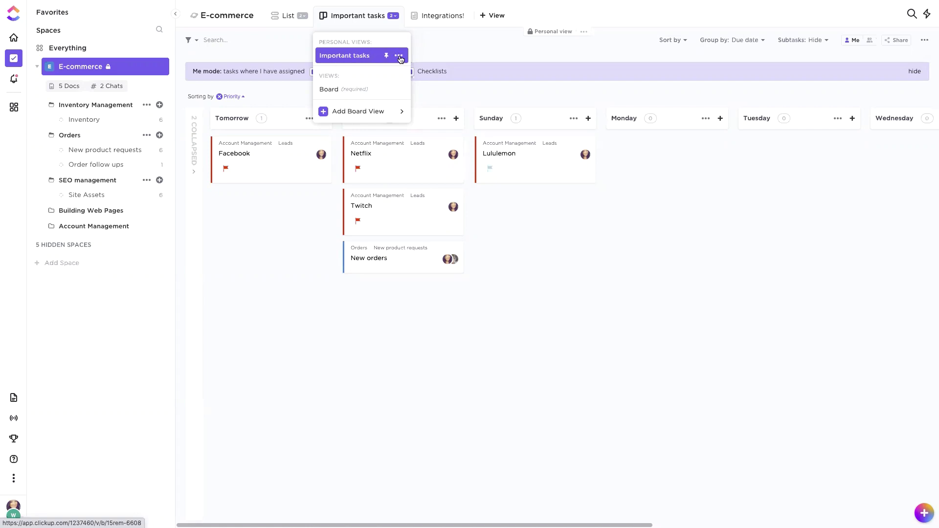
left_click(399, 56)
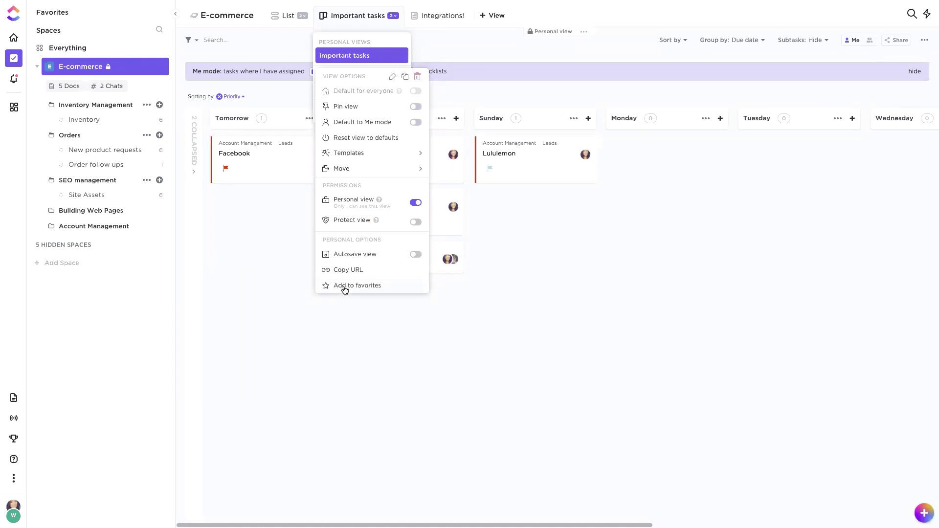
Step: Save Important tasks as a favorite and pin Favorites as a strip across the top
left_click(345, 289)
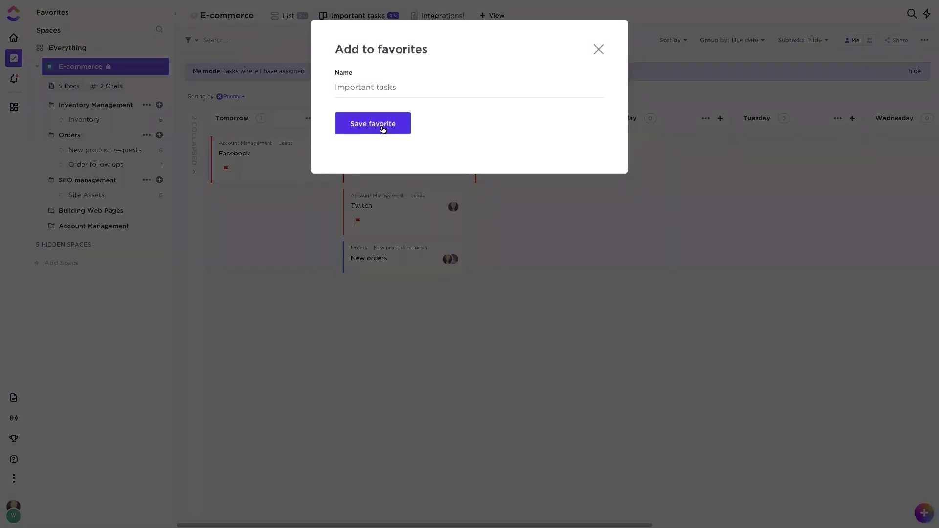
left_click(383, 129)
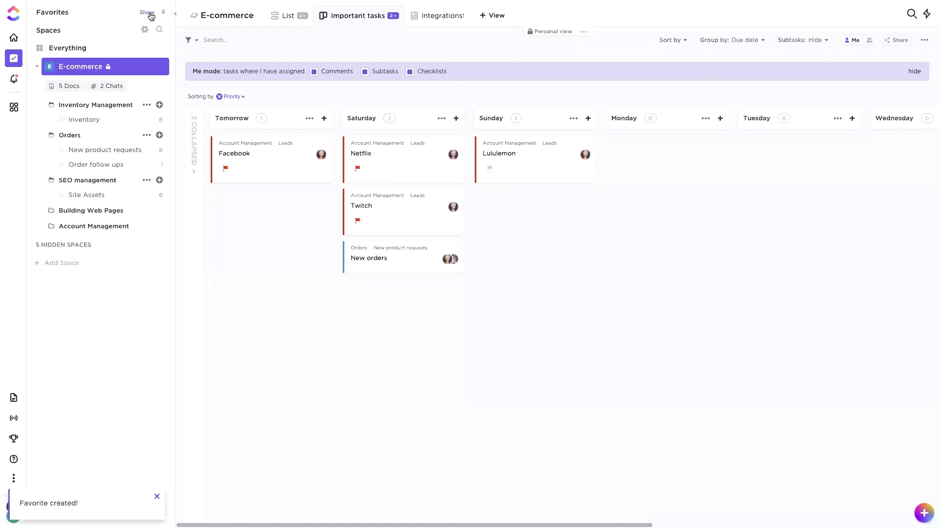
left_click(148, 13)
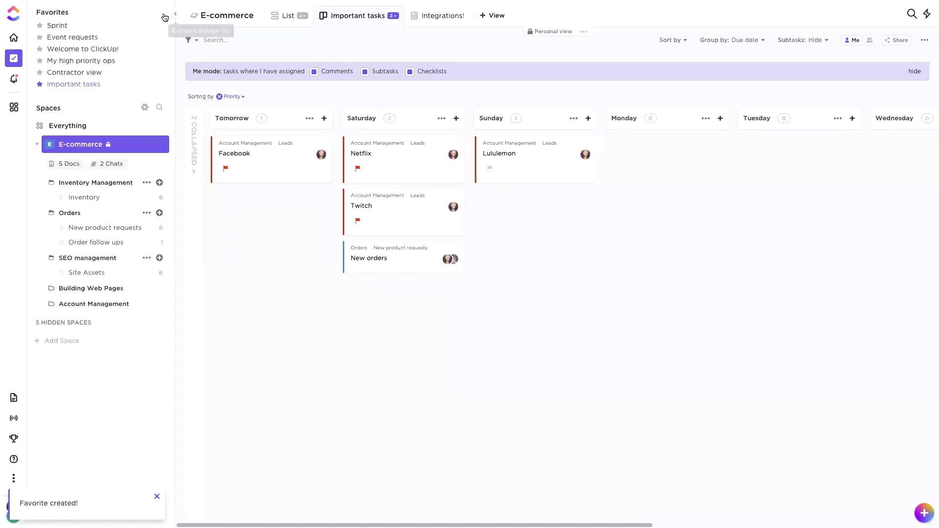
left_click(165, 12)
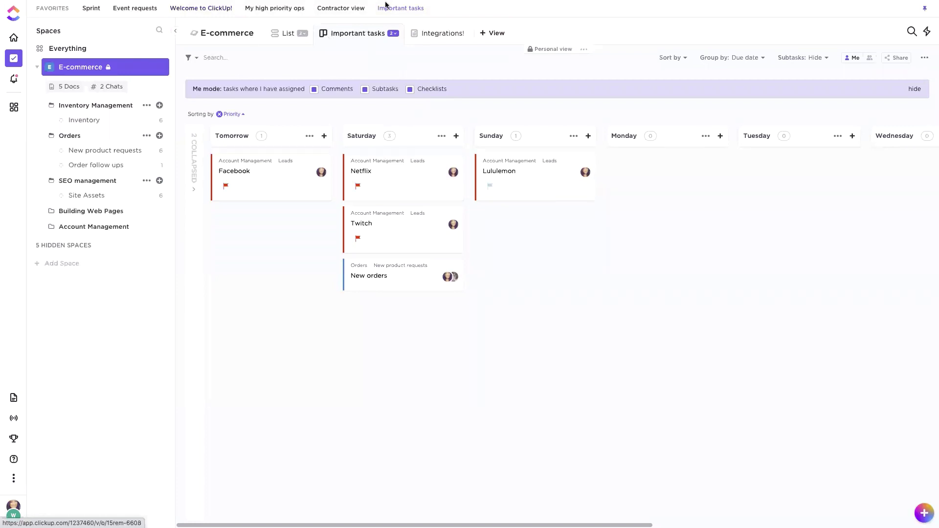
Step: Test the favorite from Order follow ups, move Favorites back to the sidebar, and turn off Me mode
left_click(95, 166)
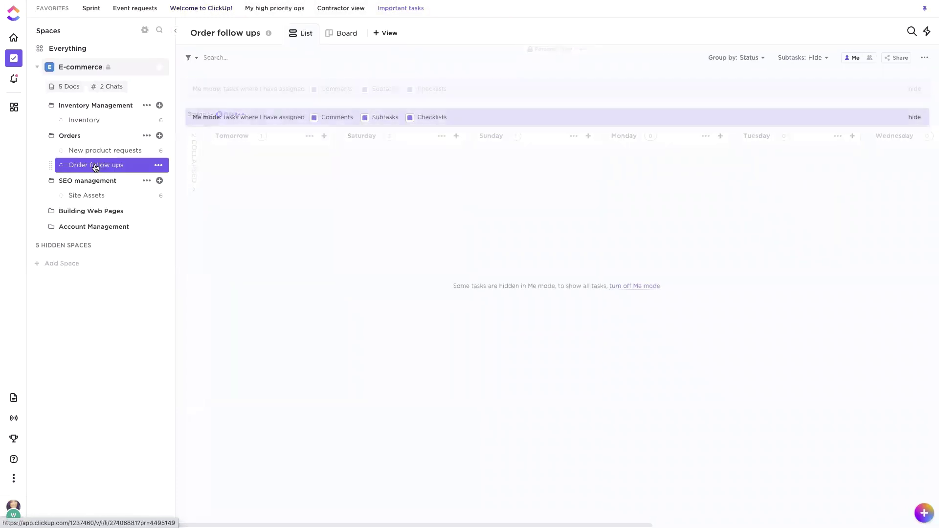
left_click(396, 10)
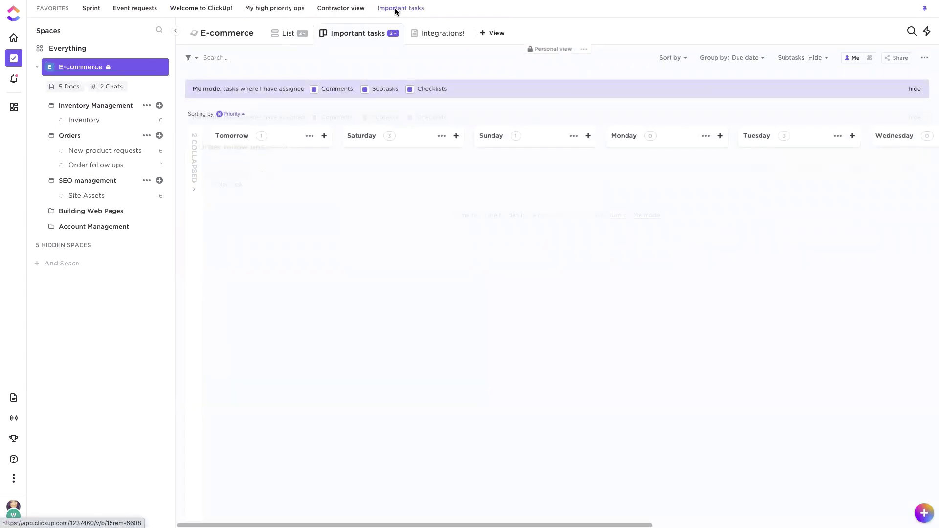
left_click(926, 9)
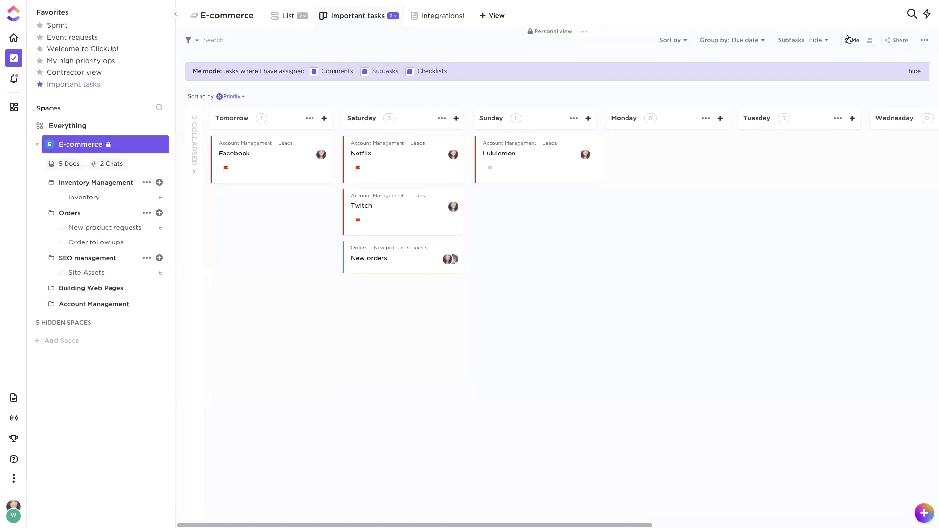
left_click(870, 40)
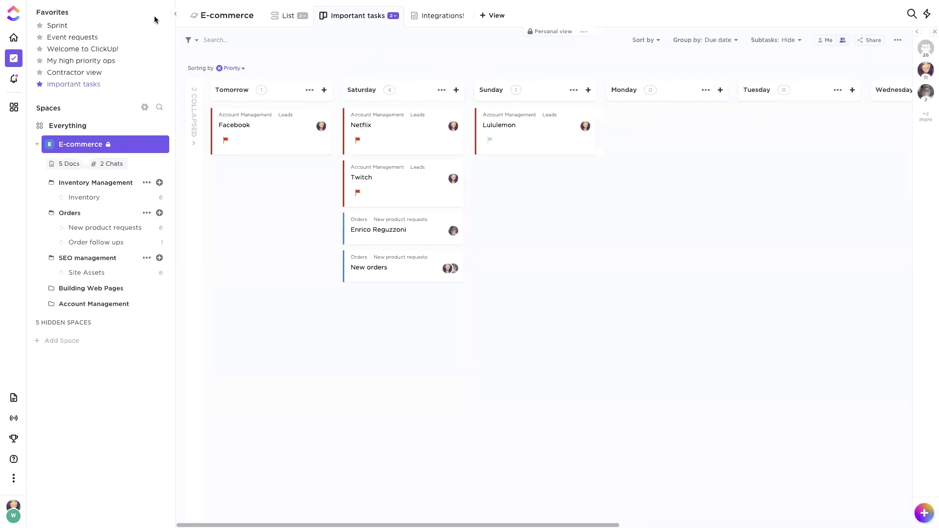
Step: Collapse the Favorites list and switch back to the E-commerce List view
left_click(163, 37)
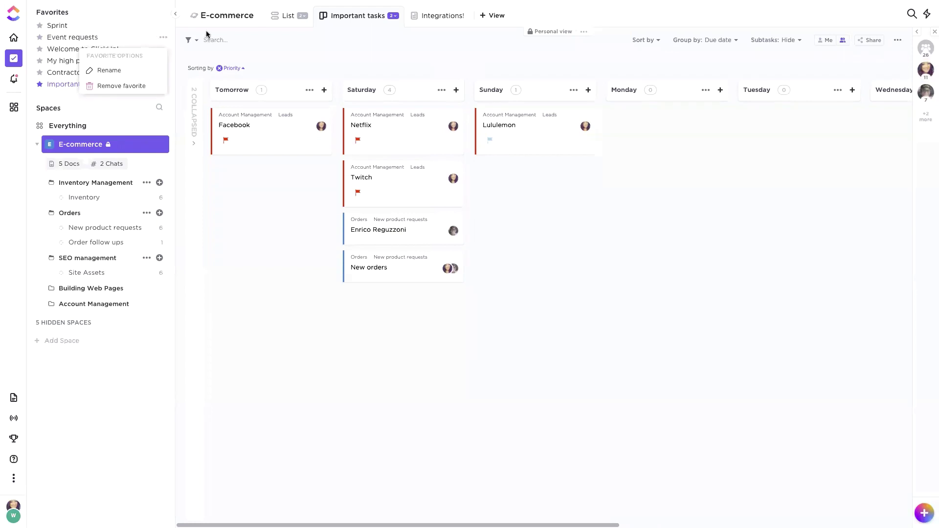
left_click(142, 12)
left_click(148, 13)
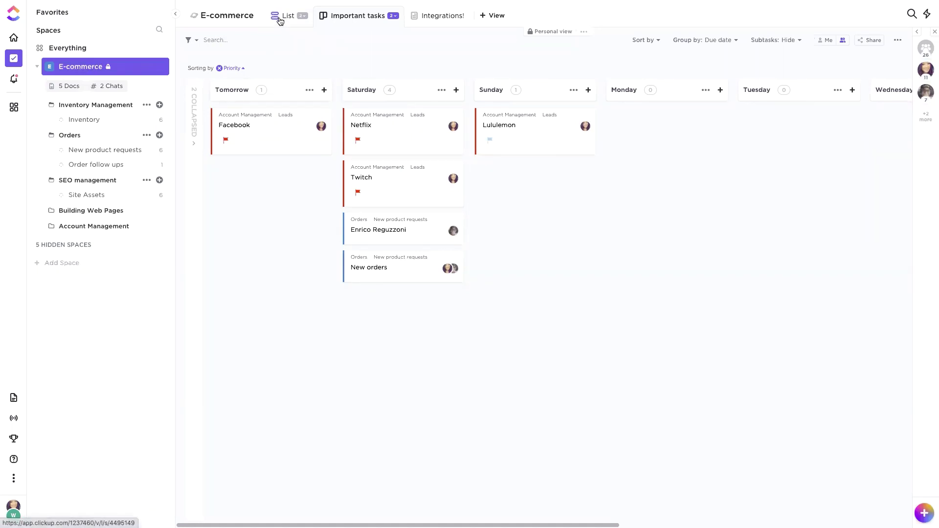
left_click(303, 16)
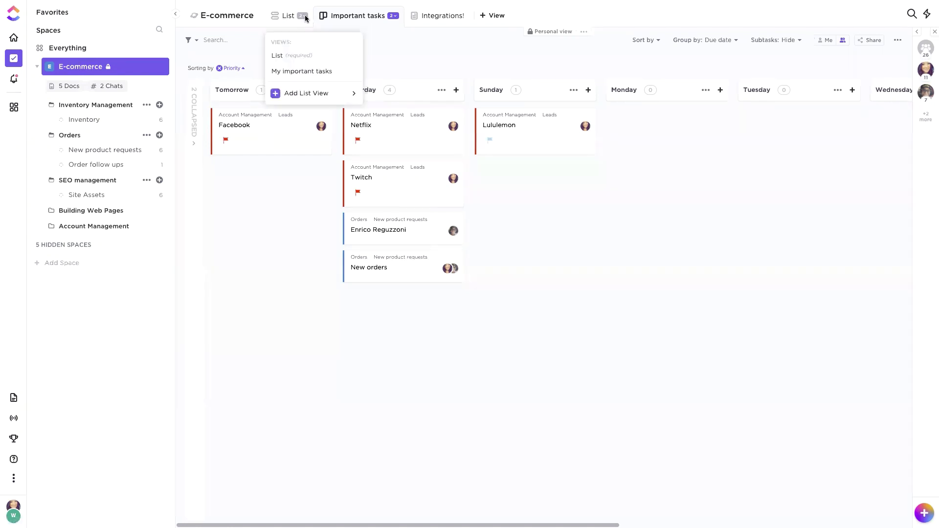
left_click(394, 15)
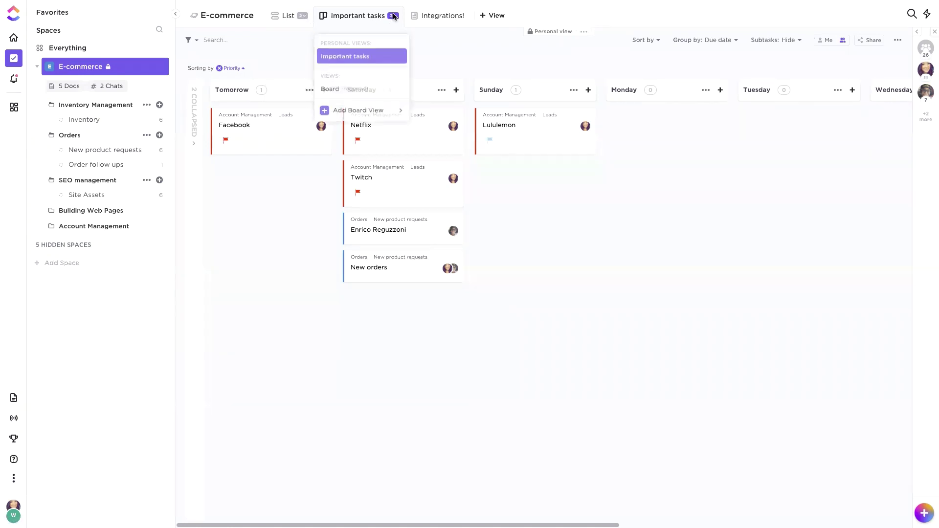
left_click(446, 58)
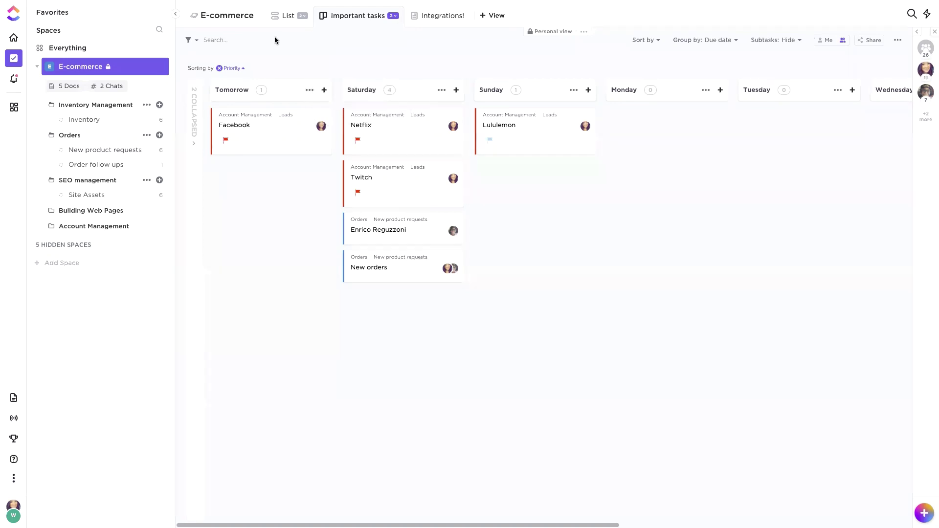
left_click(284, 19)
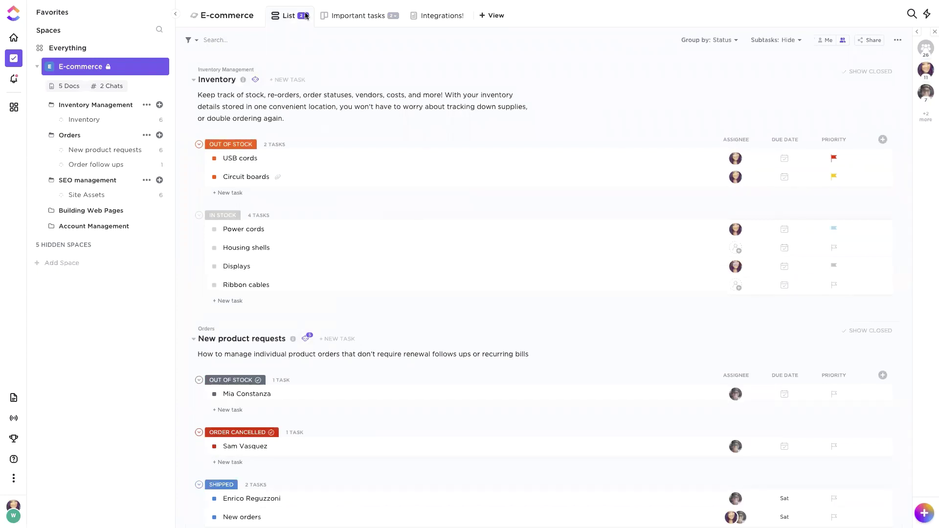
Step: Make the List view Default for everyone, then collapse the sidebar to widen the task list
left_click(305, 16)
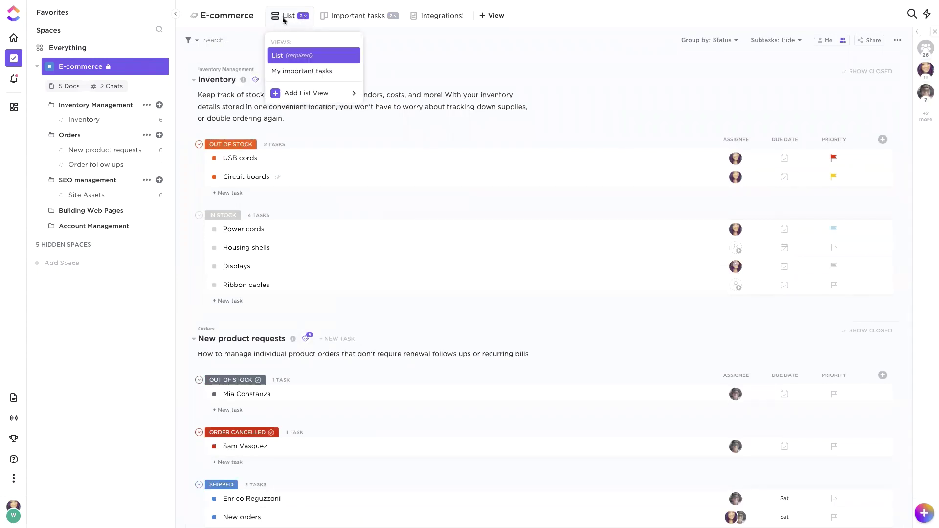
left_click(351, 56)
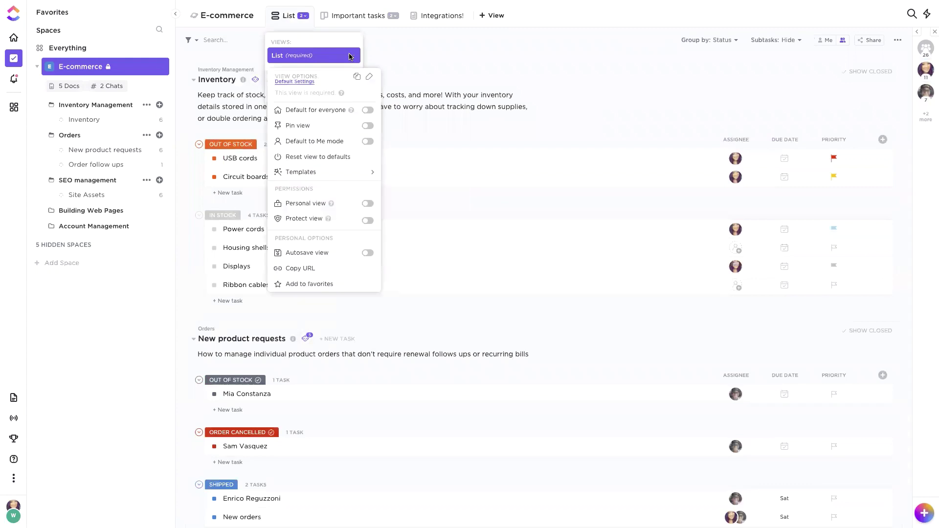
left_click(371, 112)
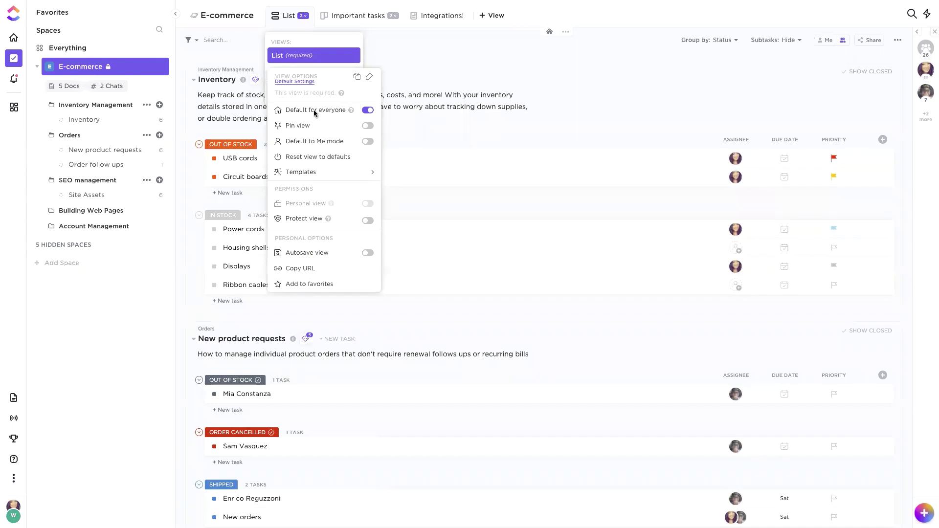
left_click(424, 42)
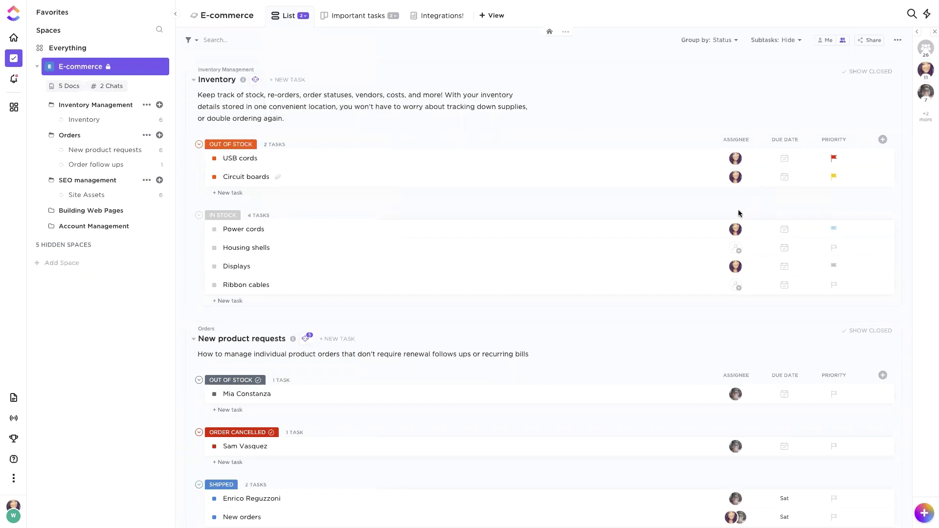
left_click(258, 42)
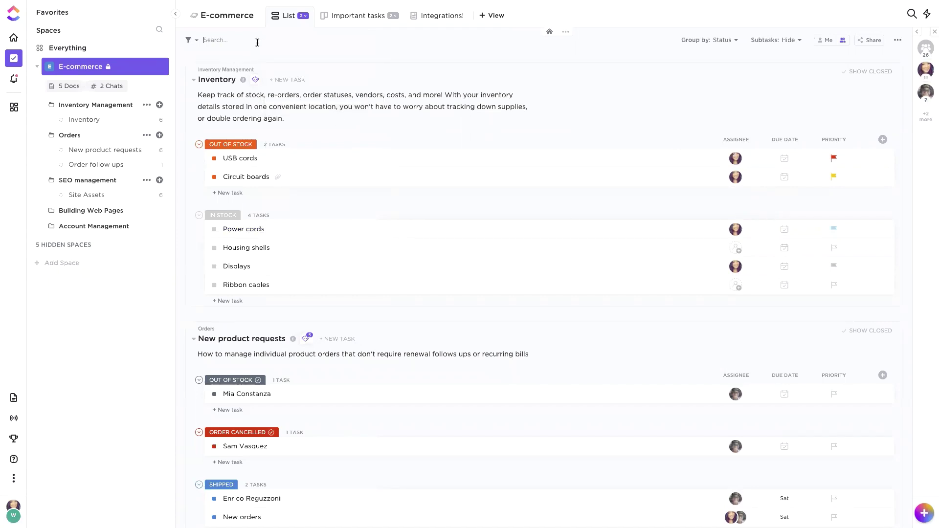
left_click(176, 16)
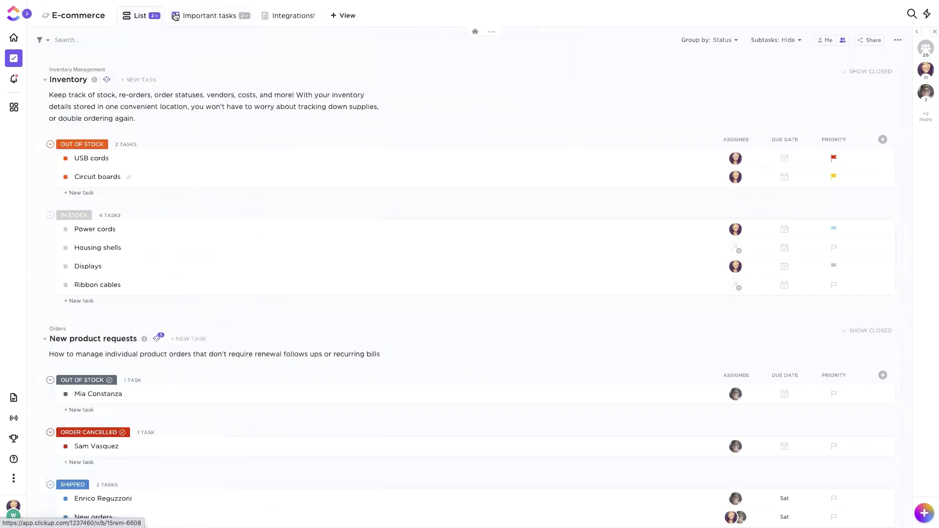
mouse_move(14, 107)
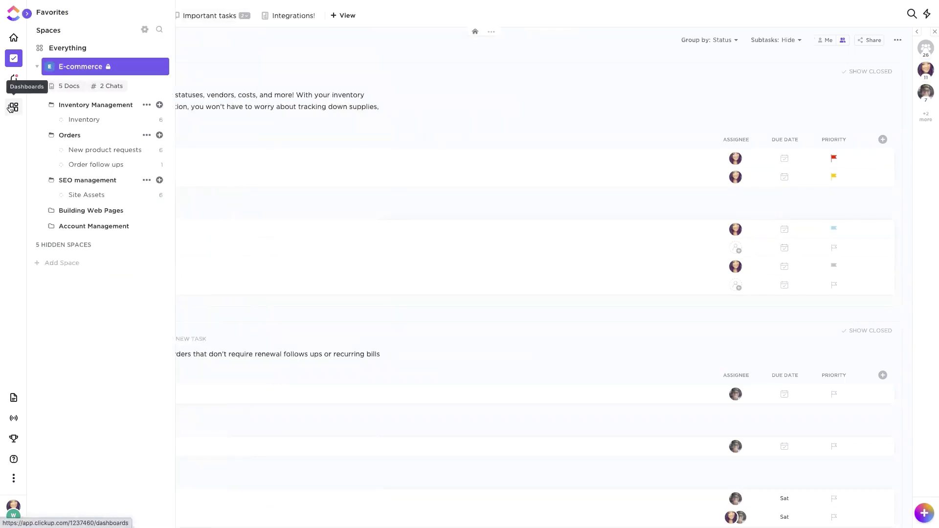
Step: Open the E-commerce dashboard (37 open orders) and list who its private dashboard can be shared with
left_click(14, 107)
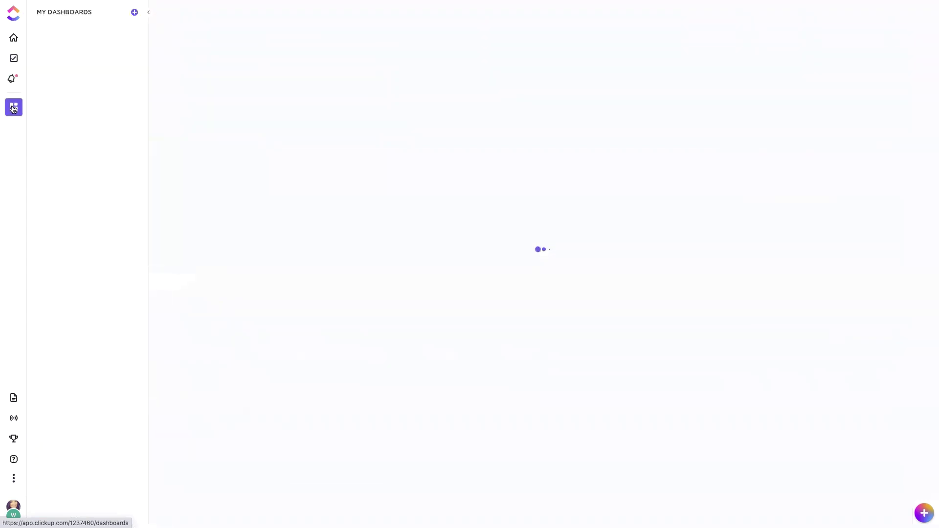
left_click(62, 56)
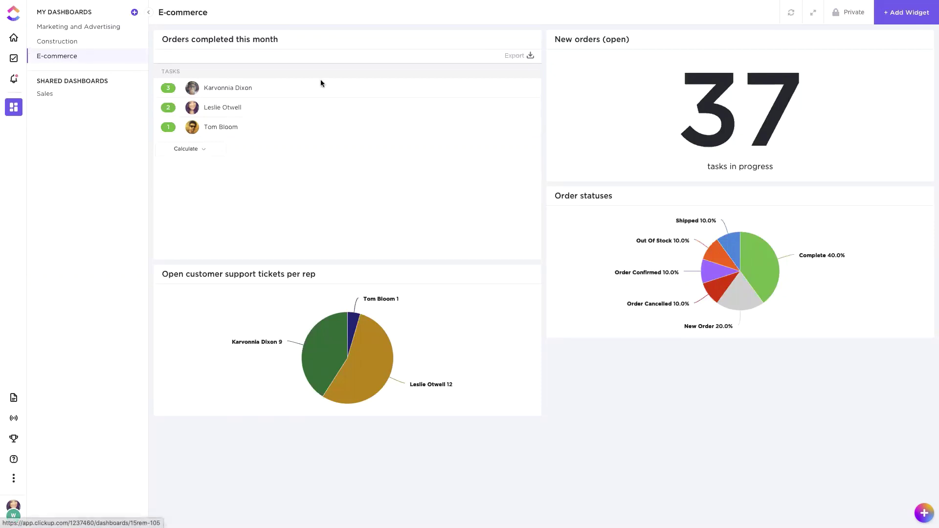
left_click(845, 23)
left_click(398, 165)
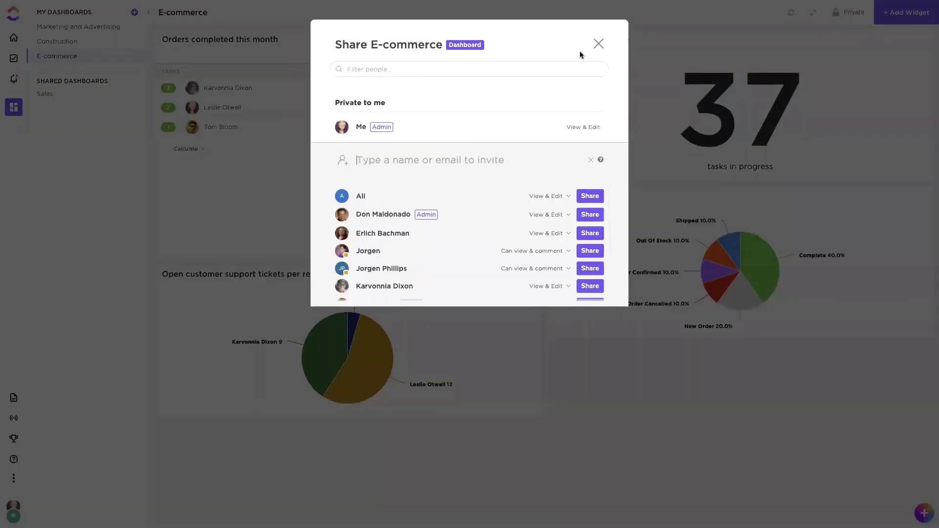
Step: Close the Share E-commerce dialog so the private dashboard and its four widgets show
left_click(598, 44)
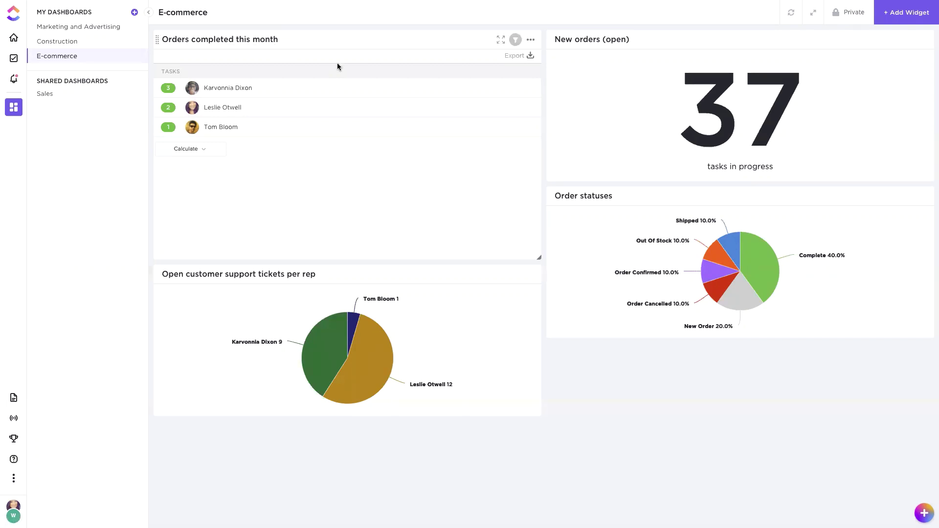
left_click(902, 15)
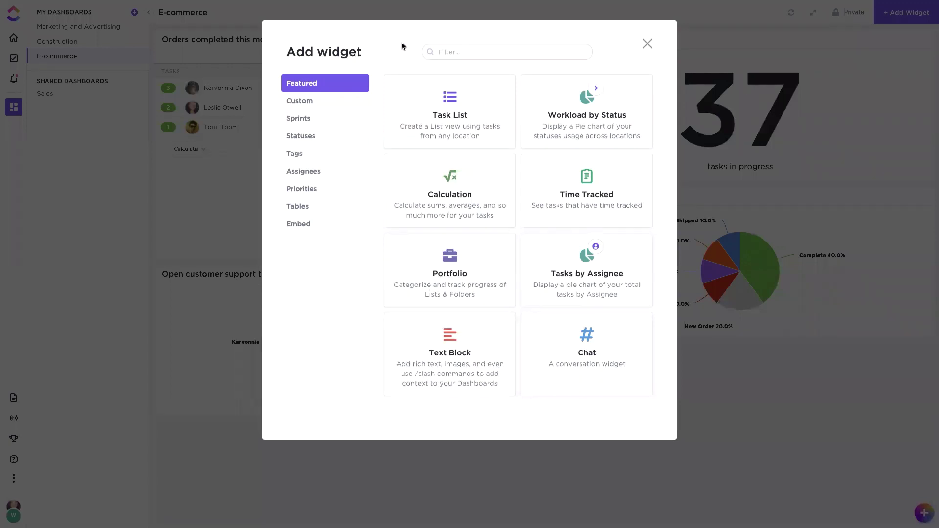
left_click(647, 43)
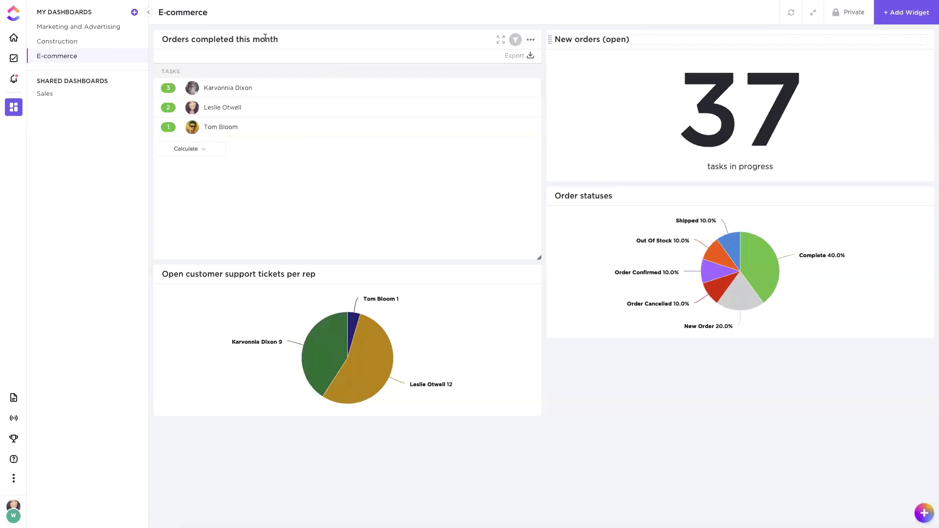
left_click(530, 40)
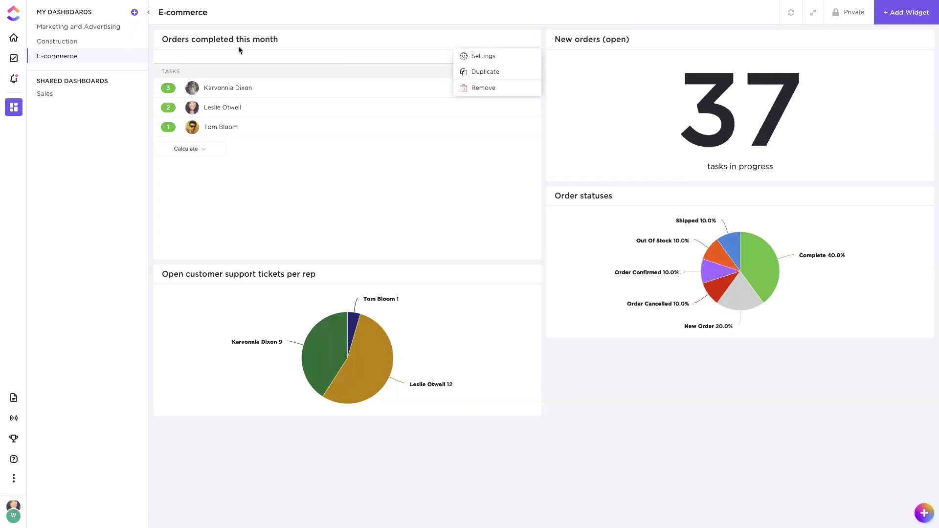
left_click(491, 57)
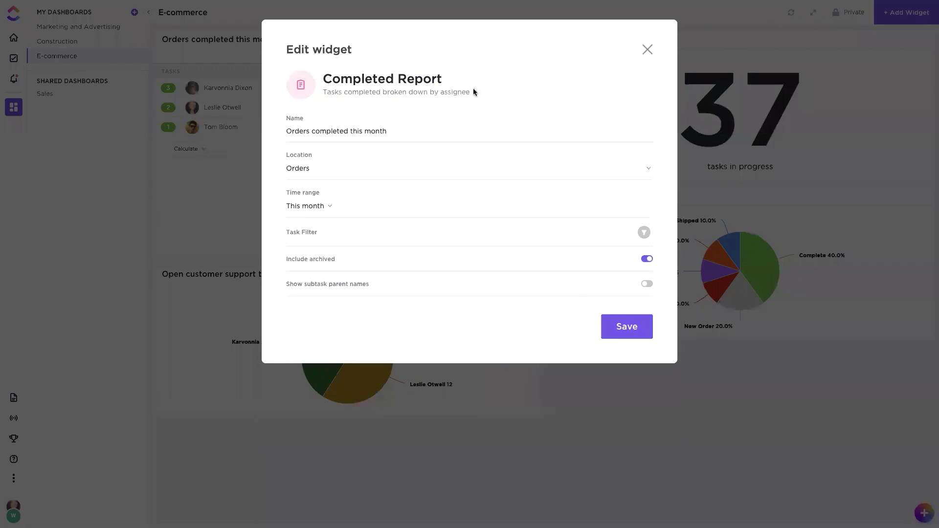
left_click(290, 171)
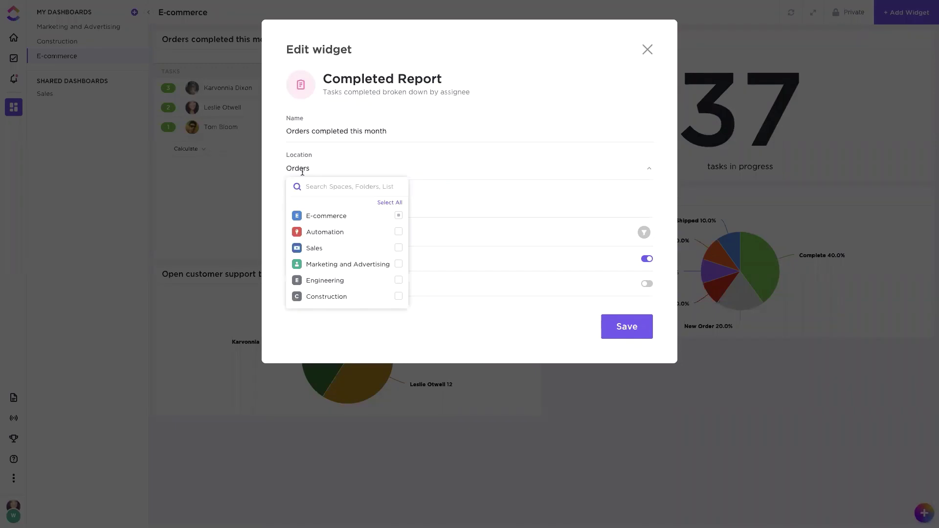
left_click(327, 218)
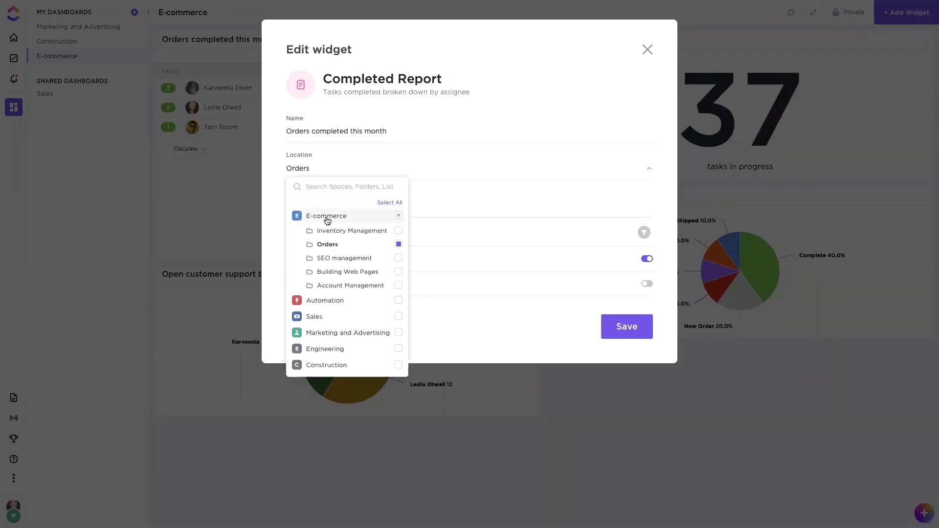
left_click(331, 245)
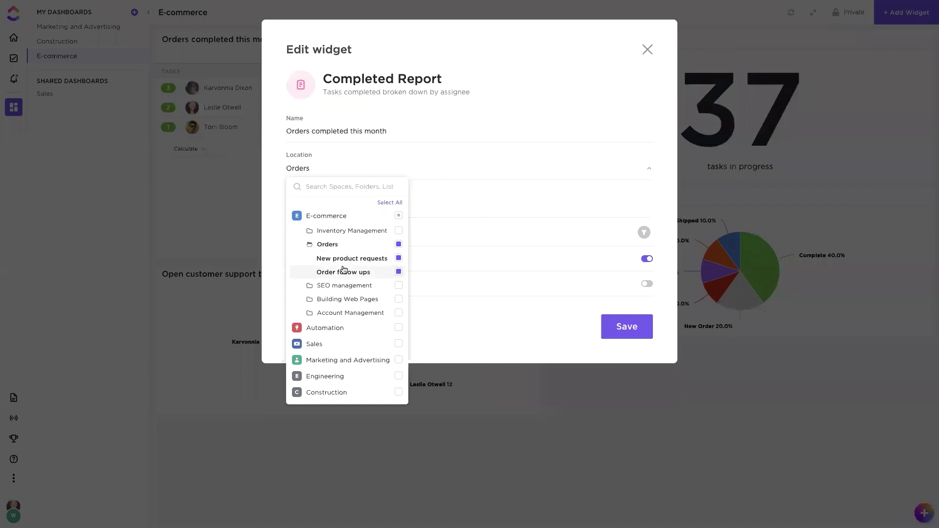
left_click(485, 176)
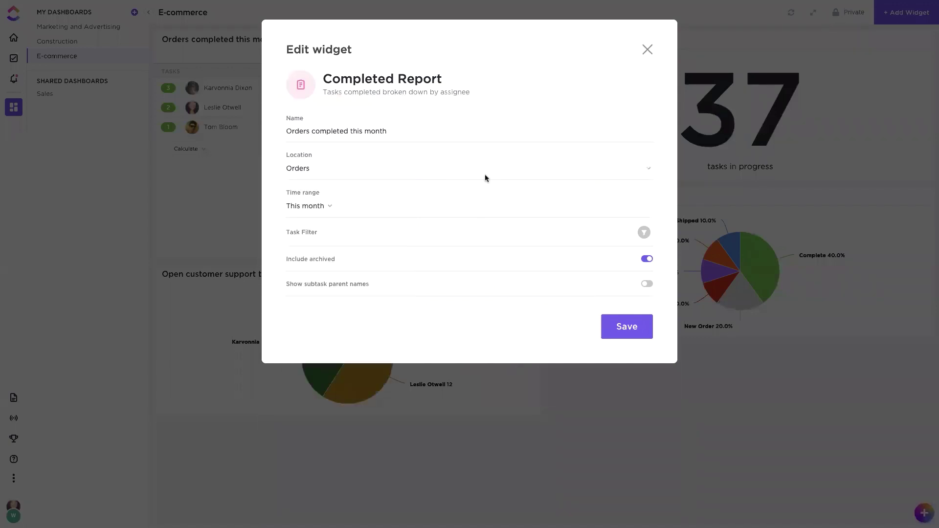
left_click(324, 207)
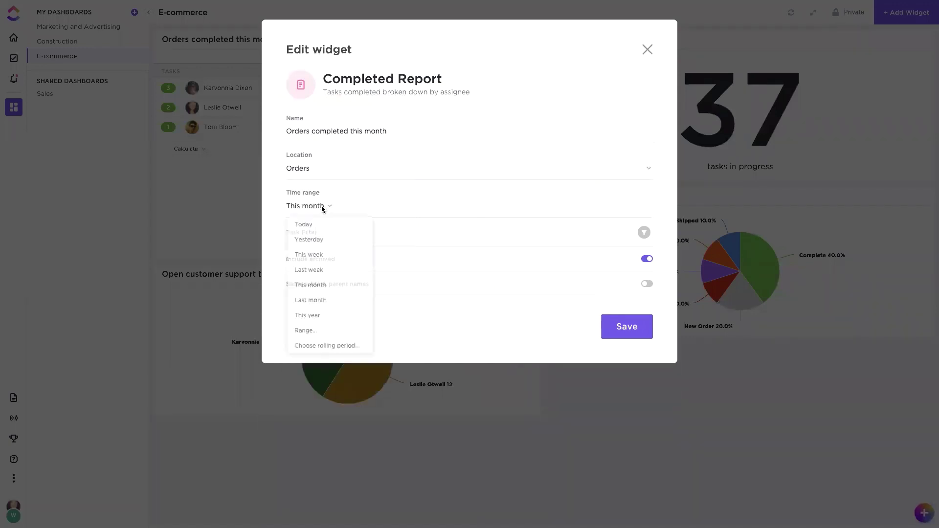
left_click(441, 265)
left_click(647, 50)
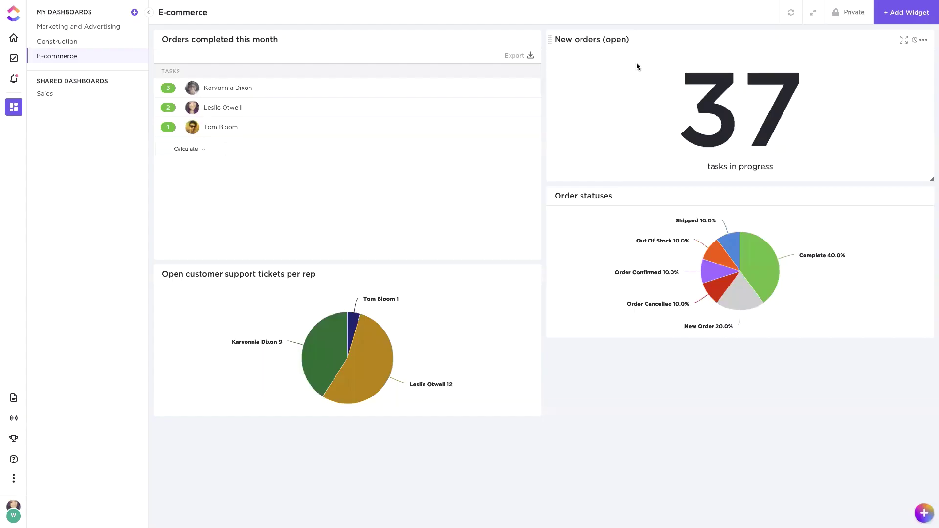
Step: Expand the top two reps' completed orders, then open and close the New orders widget settings unchanged
left_click(213, 89)
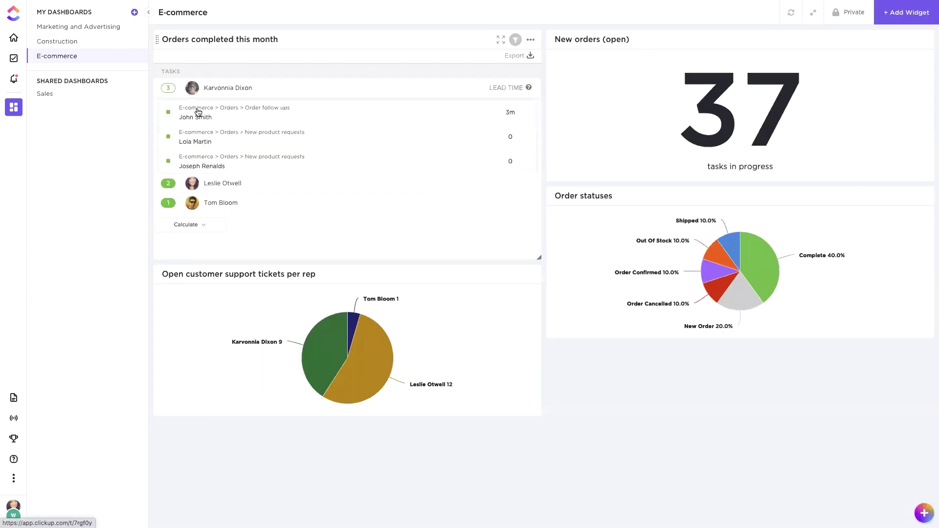
left_click(207, 184)
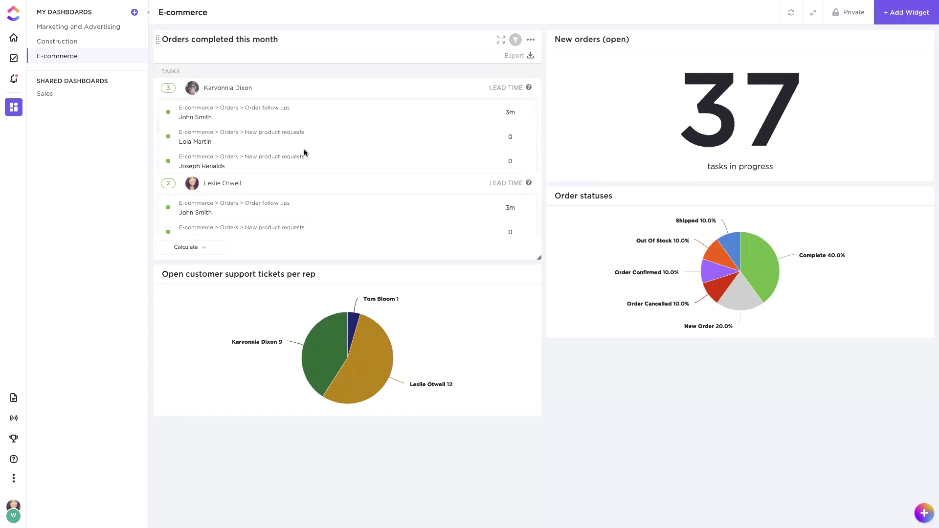
mouse_move(529, 89)
scroll(515, 116, "down", 1)
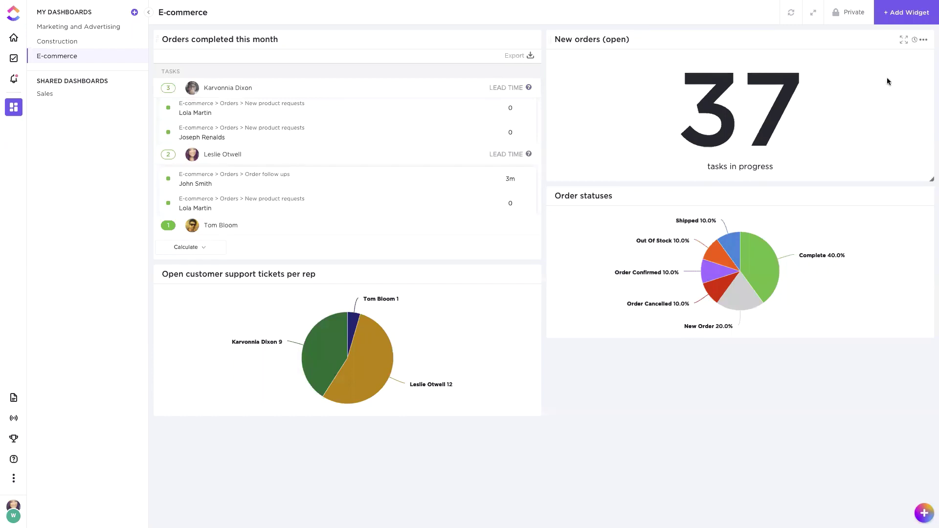
left_click(922, 39)
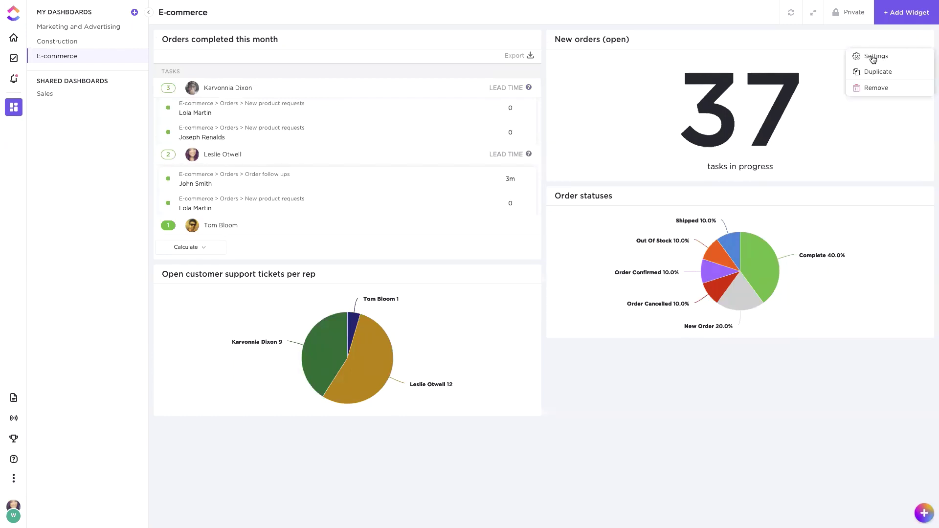
left_click(873, 58)
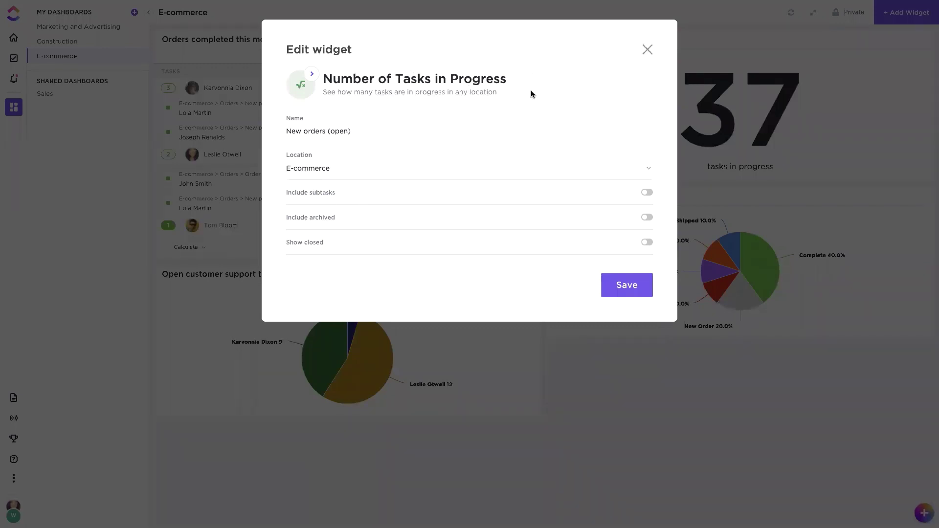
left_click(646, 51)
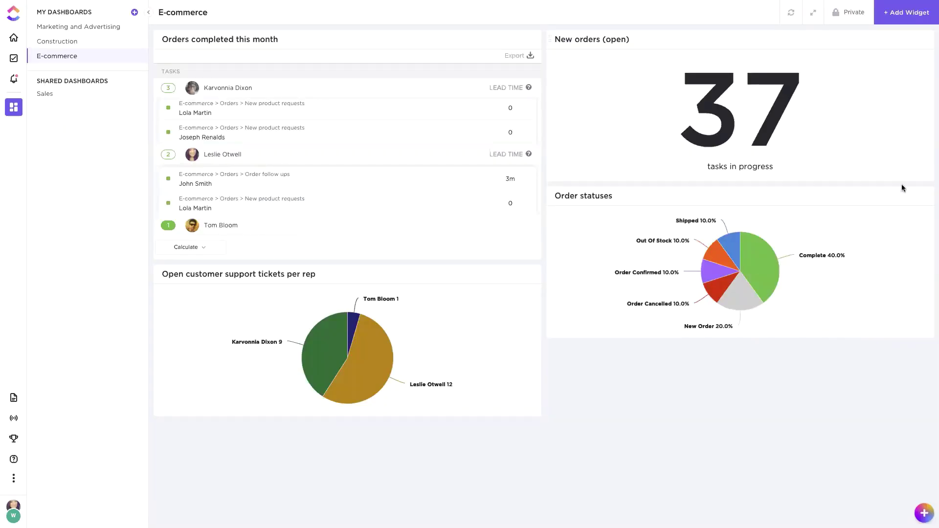
mouse_move(916, 195)
left_click(924, 197)
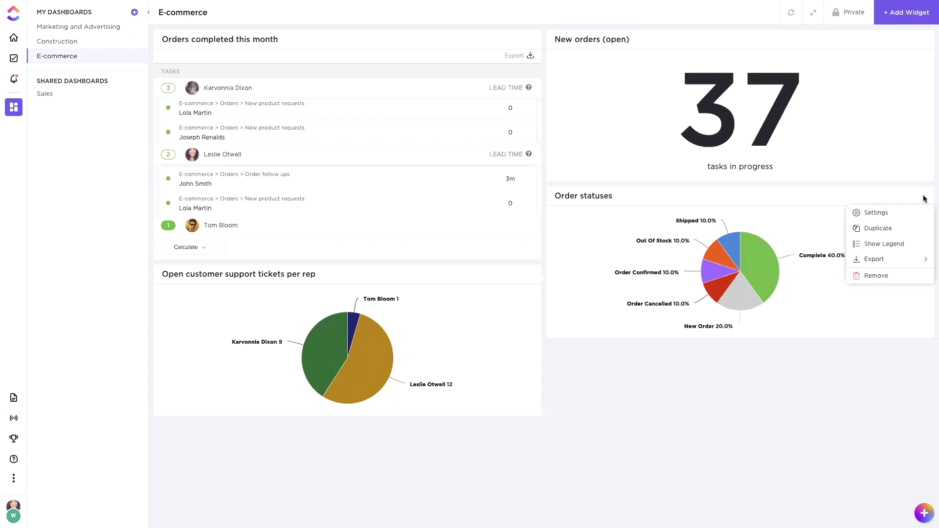
left_click(878, 213)
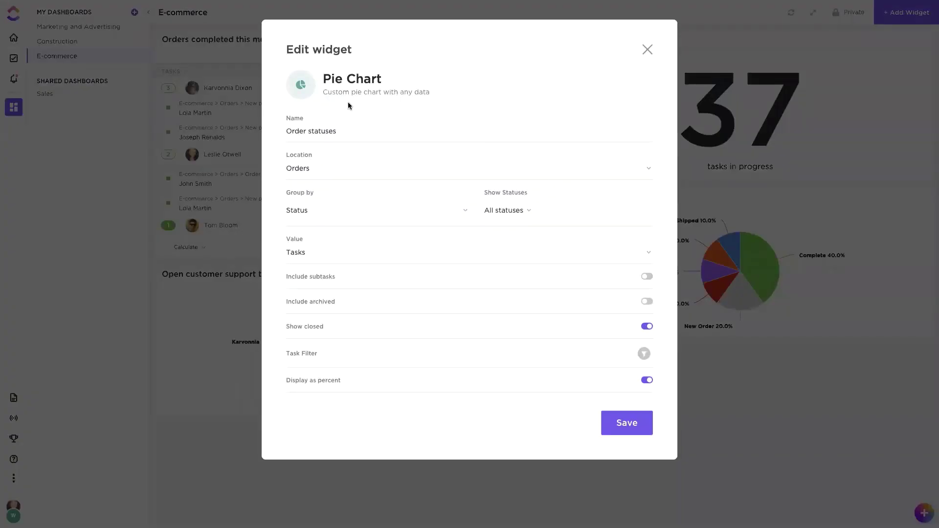
left_click(300, 174)
left_click(317, 218)
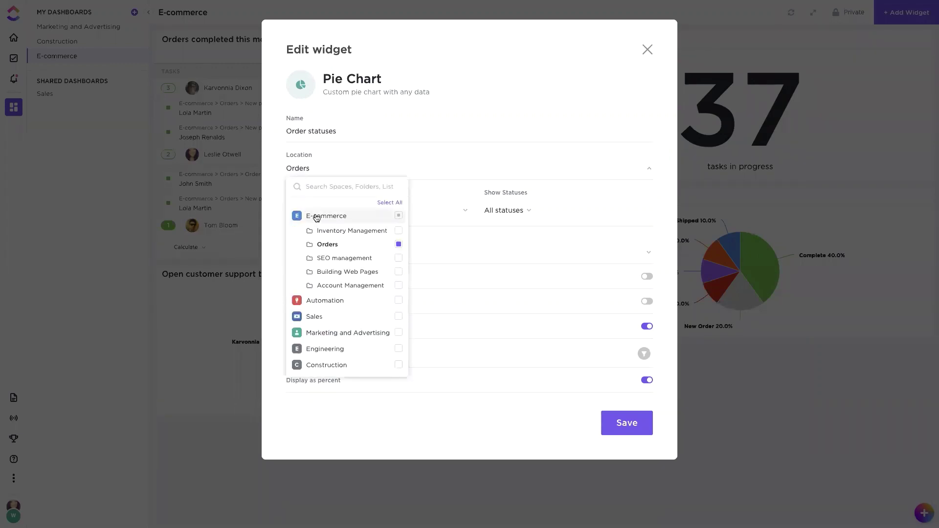
left_click(392, 155)
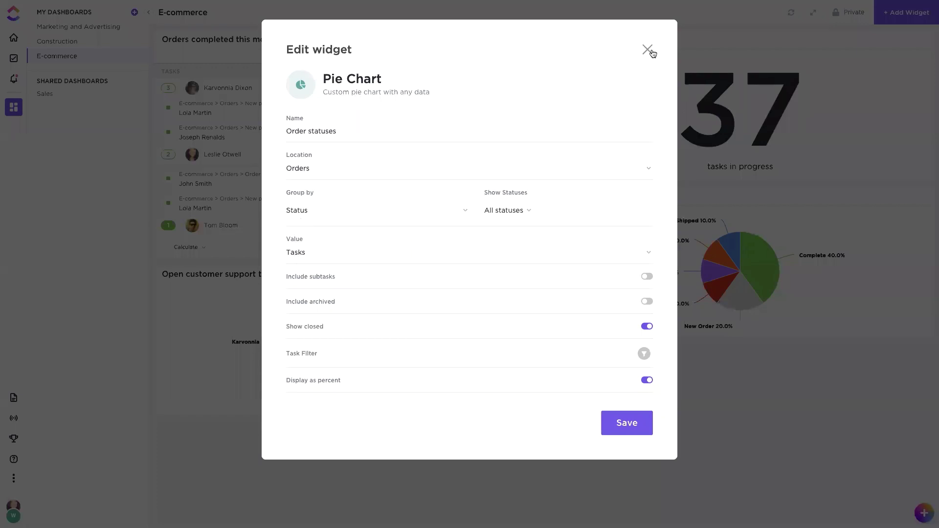
left_click(648, 49)
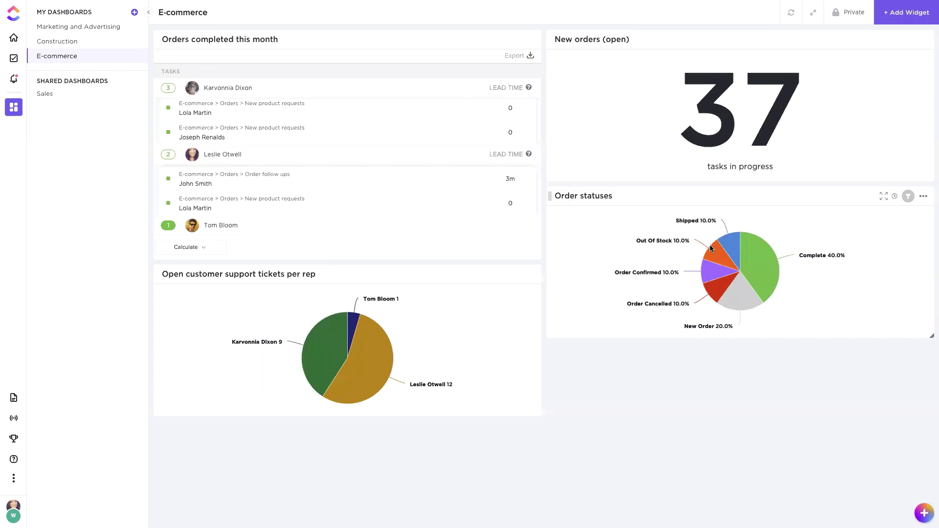
mouse_move(715, 260)
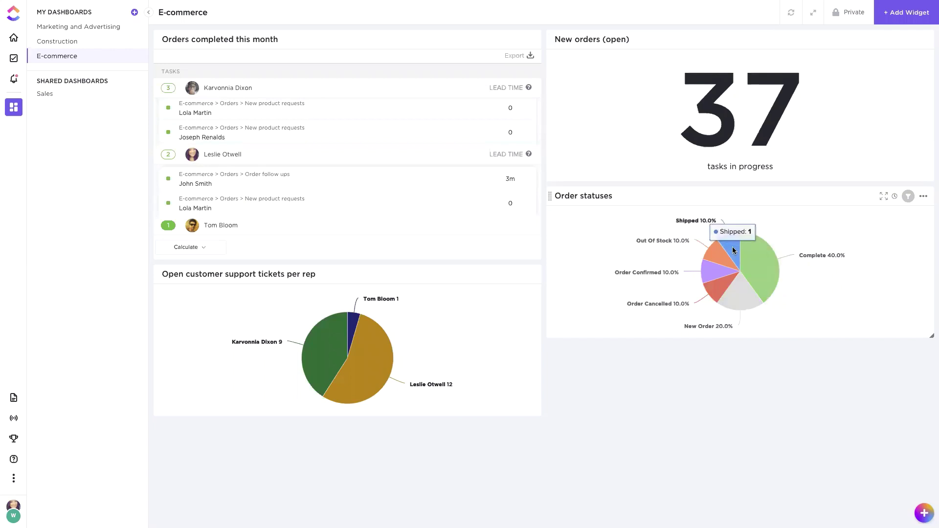
mouse_move(518, 291)
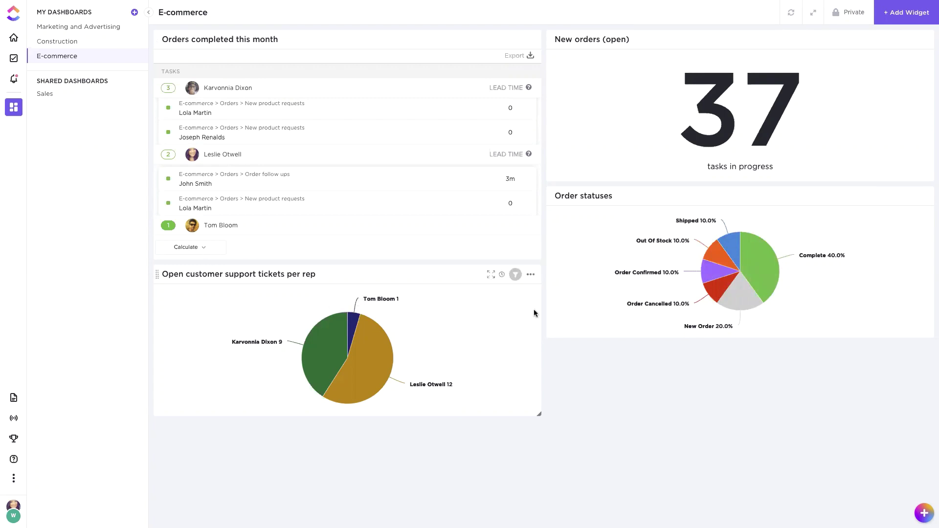
left_click(530, 275)
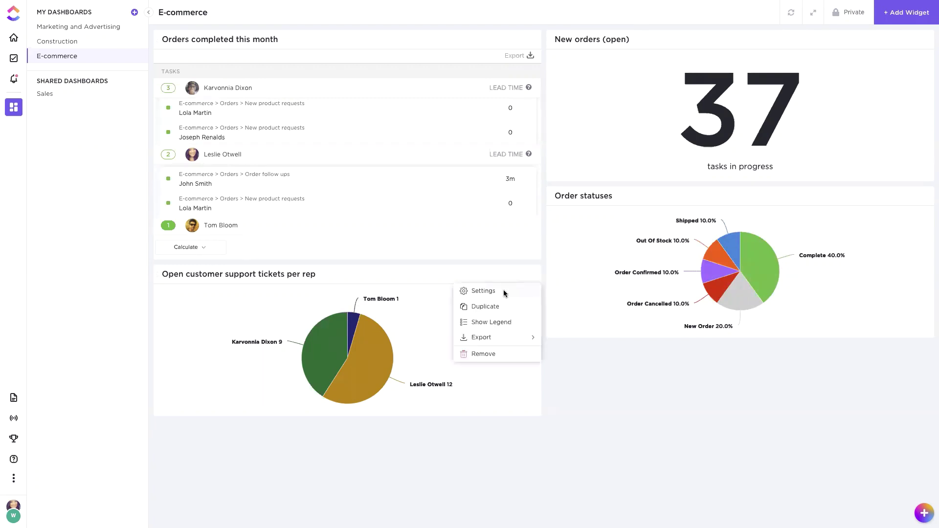
left_click(504, 292)
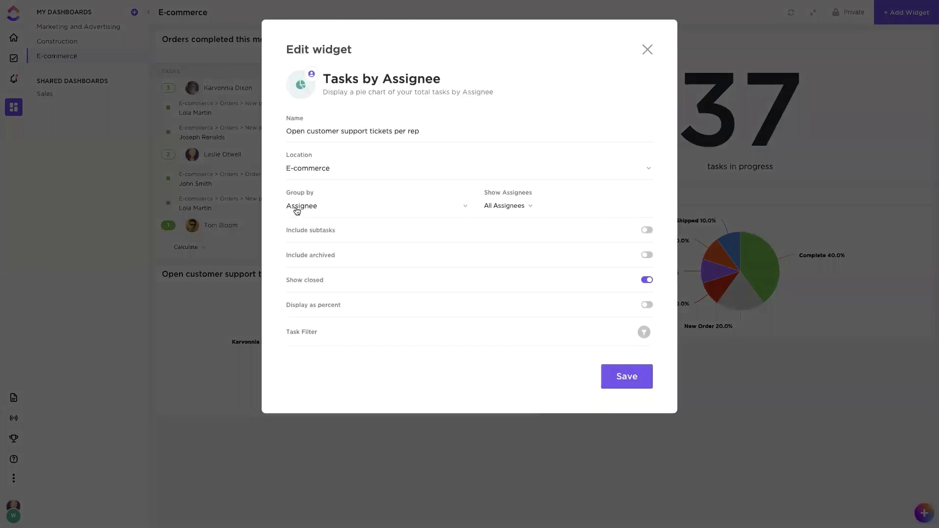
left_click(648, 50)
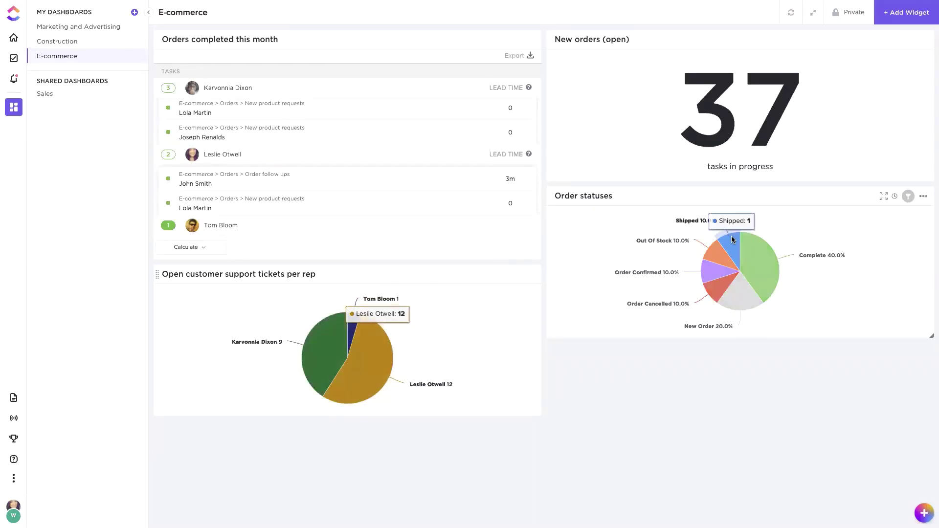
mouse_move(904, 7)
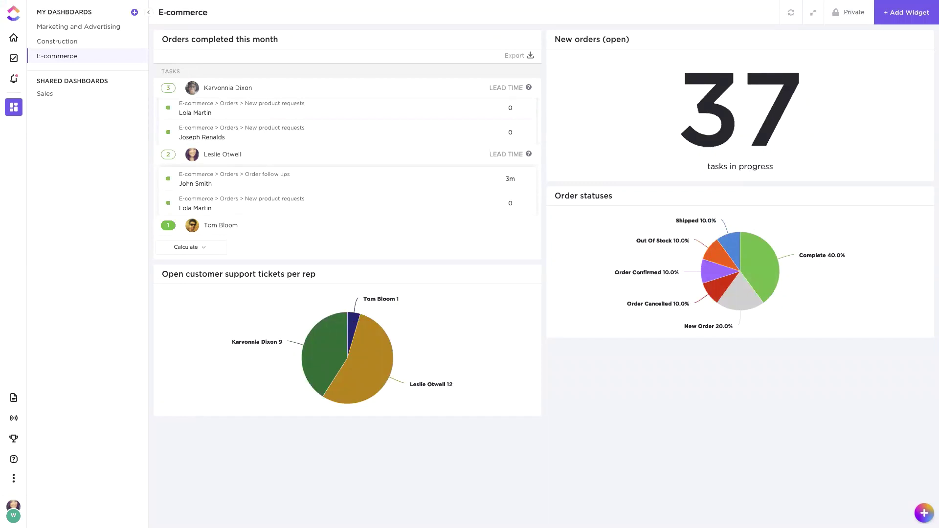
Step: Browse the add-widget catalogue's priority, assignee and embed widget types
left_click(905, 15)
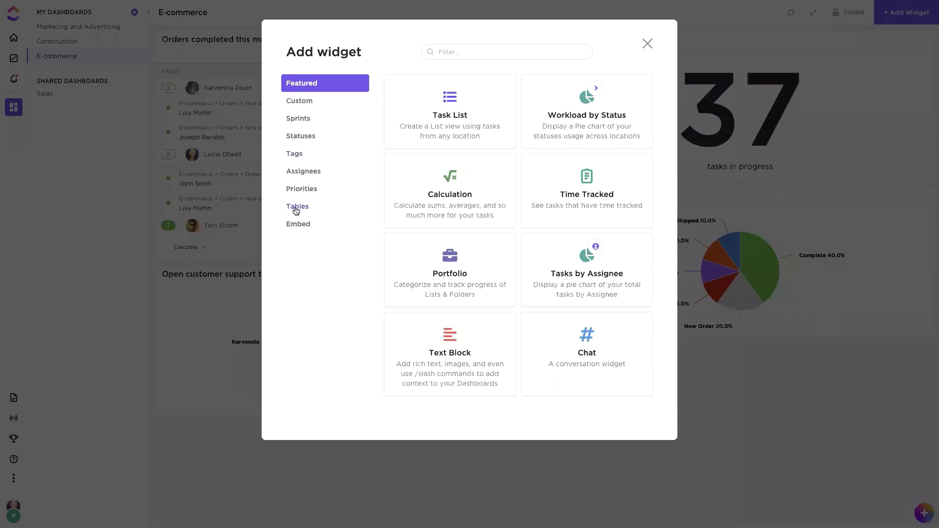
left_click(294, 189)
left_click(305, 171)
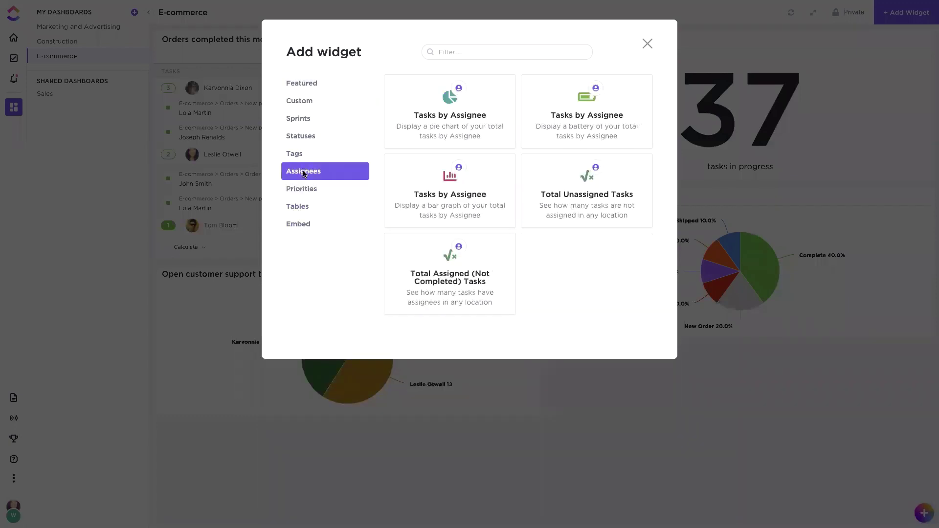
left_click(306, 227)
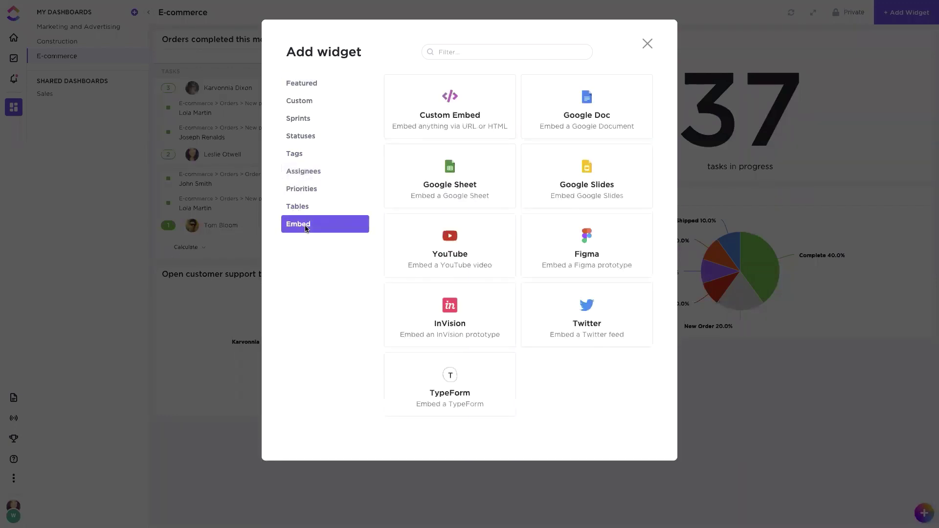
Step: Close the catalogue without adding anything, then go to the E-commerce list with the sidebar showing
left_click(648, 43)
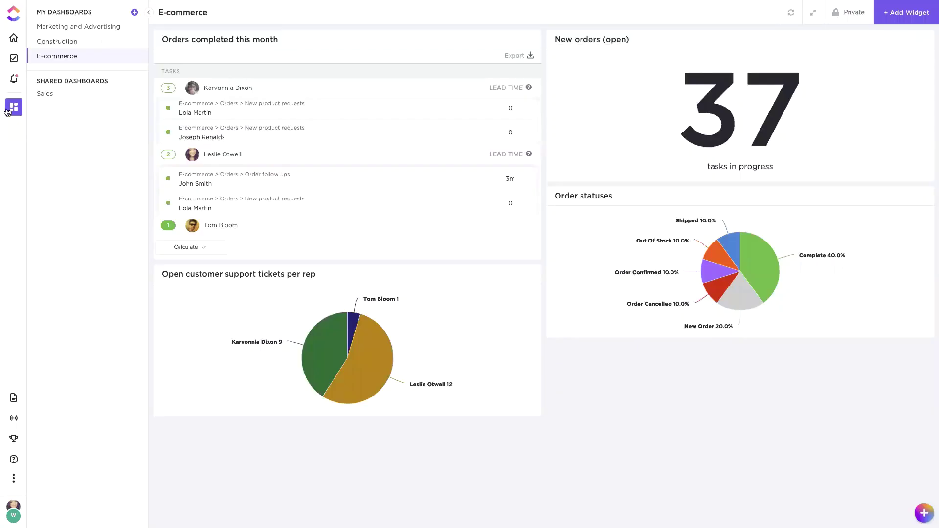
left_click(14, 58)
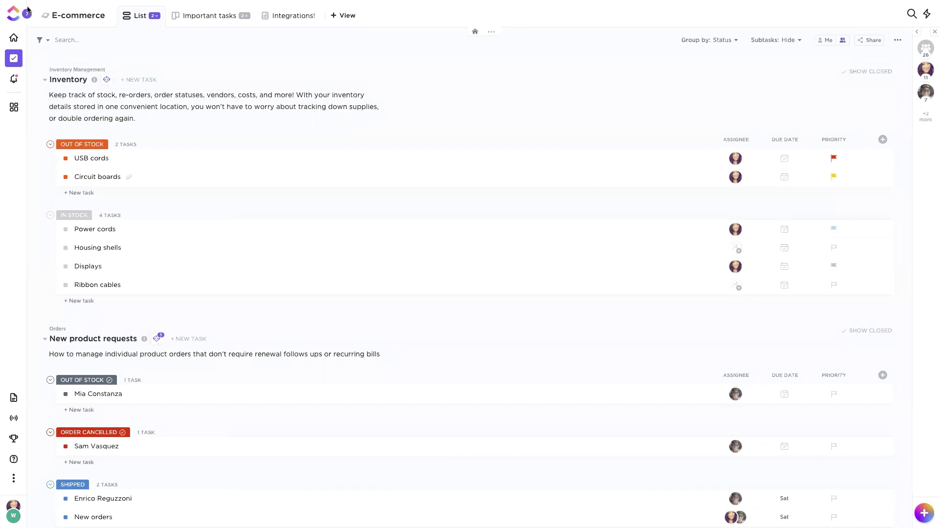
left_click(27, 12)
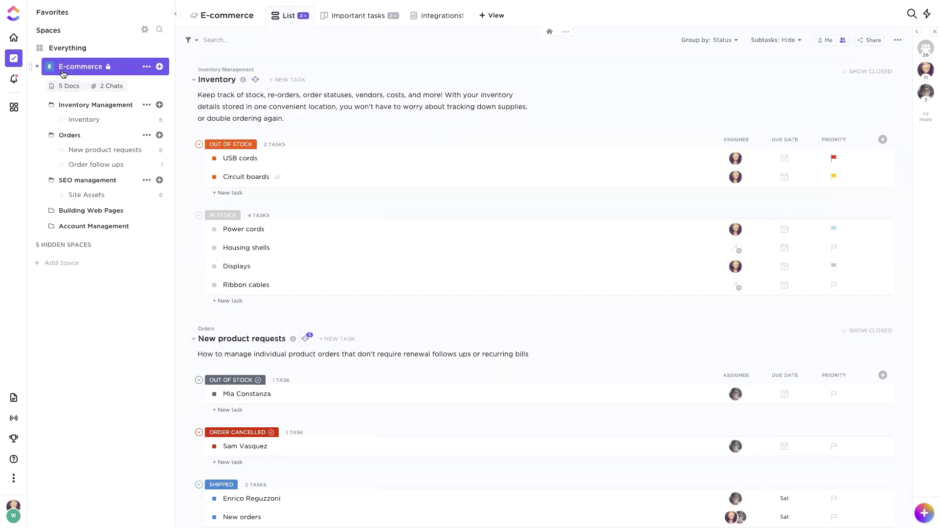
Step: Collapse the E-commerce space and open its templates browser on ClickUp's built-in templates
left_click(158, 69)
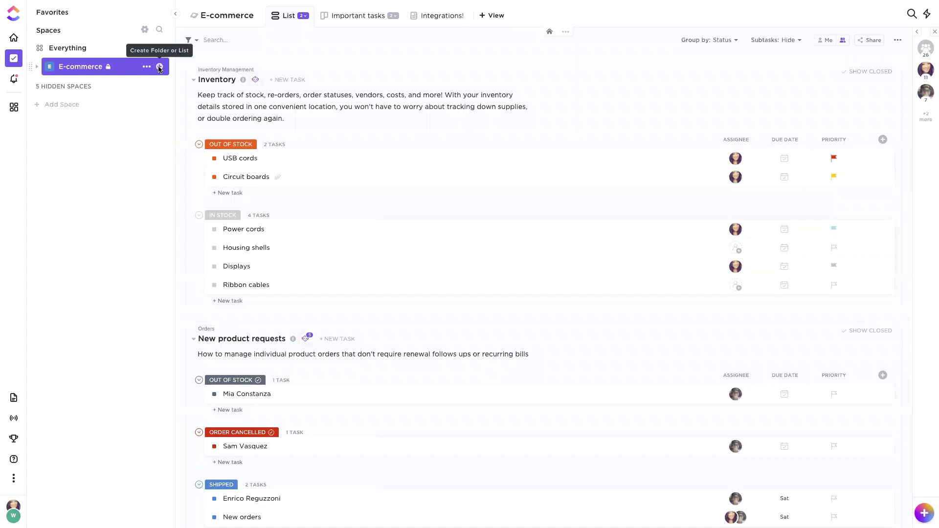
left_click(160, 69)
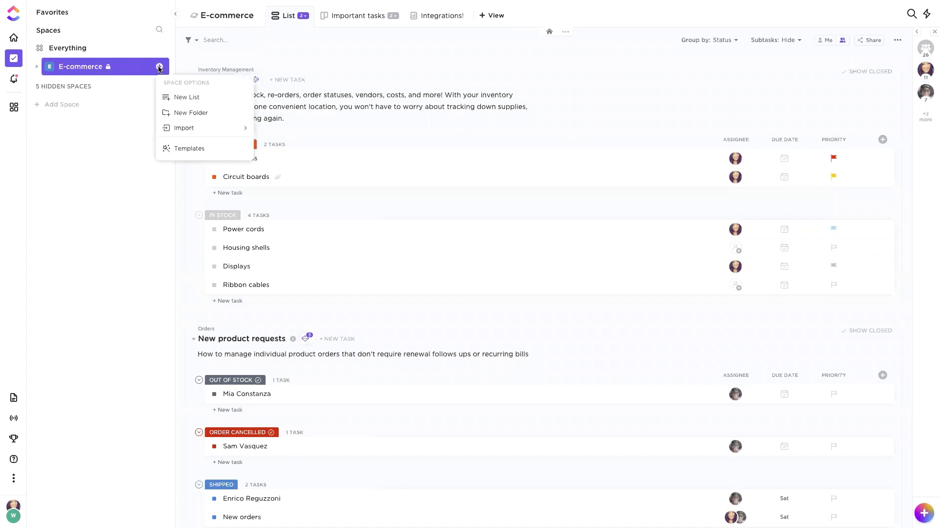
left_click(190, 149)
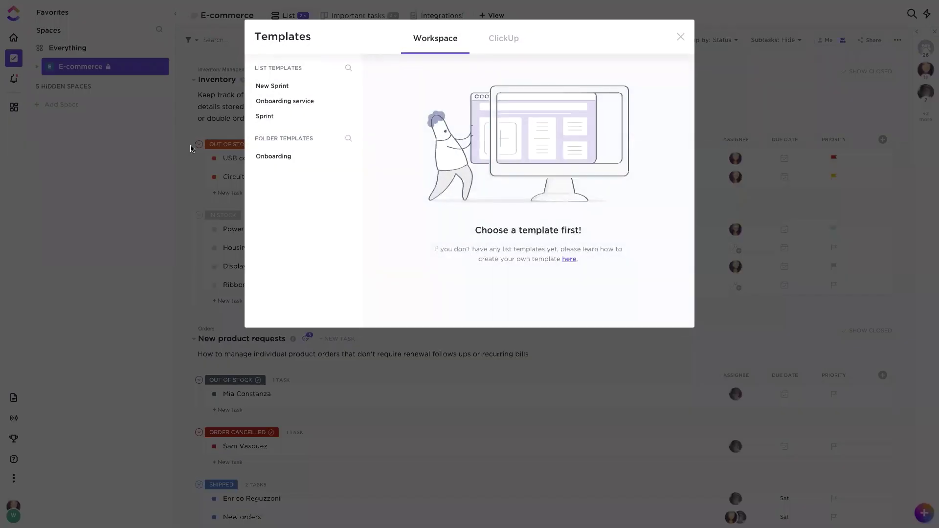
left_click(507, 40)
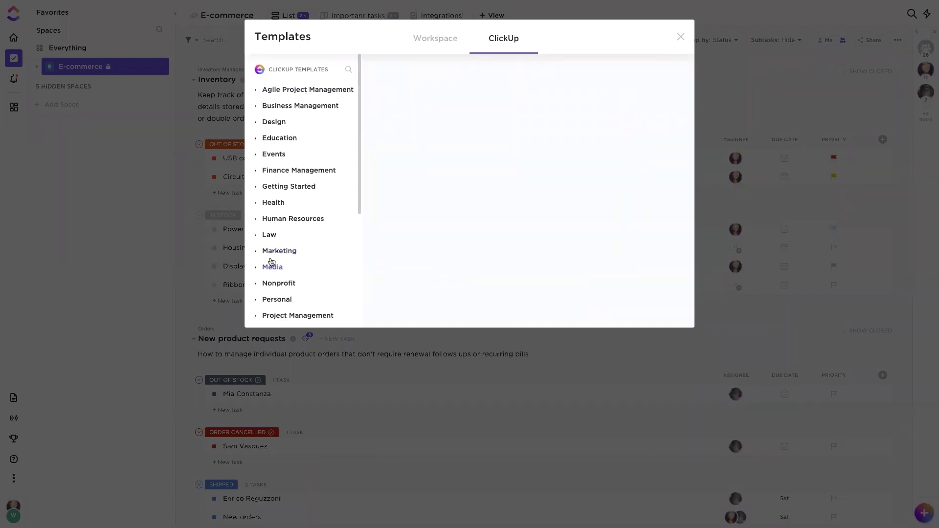
Step: Search templates for 'order' and preview Order Fulfillment and Inventory Management
left_click(349, 71)
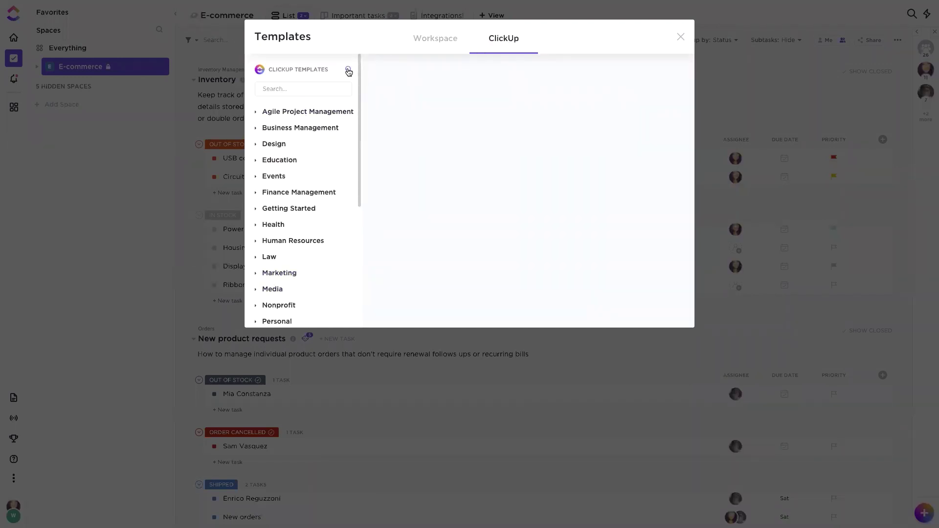
type("order")
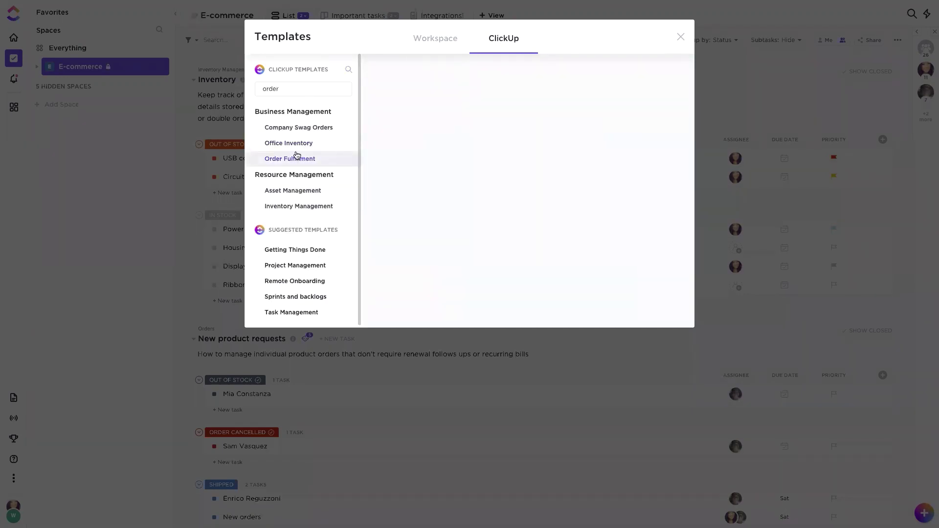
left_click(294, 159)
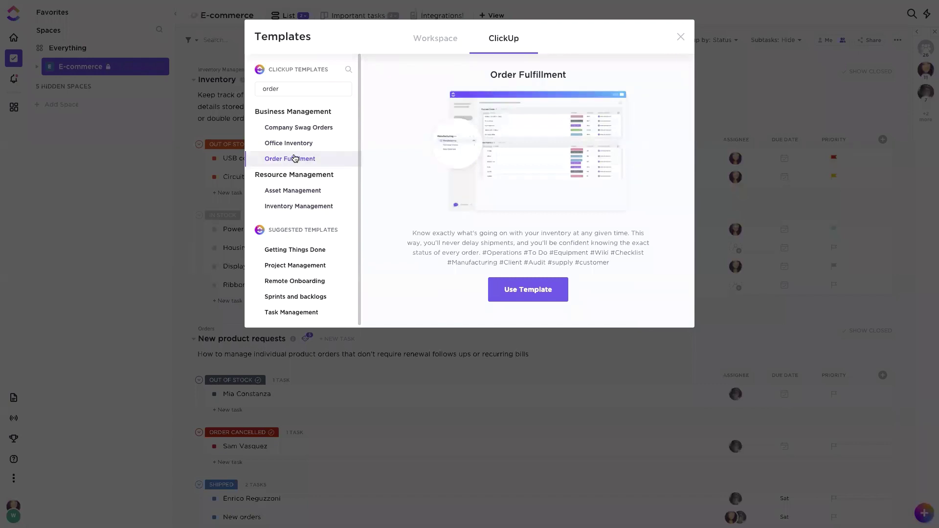
left_click(301, 206)
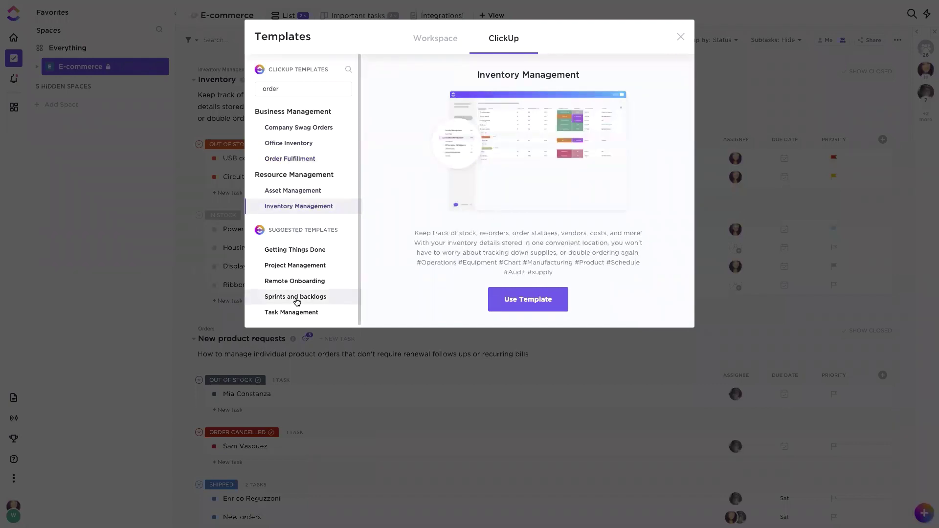
double_click(288, 90)
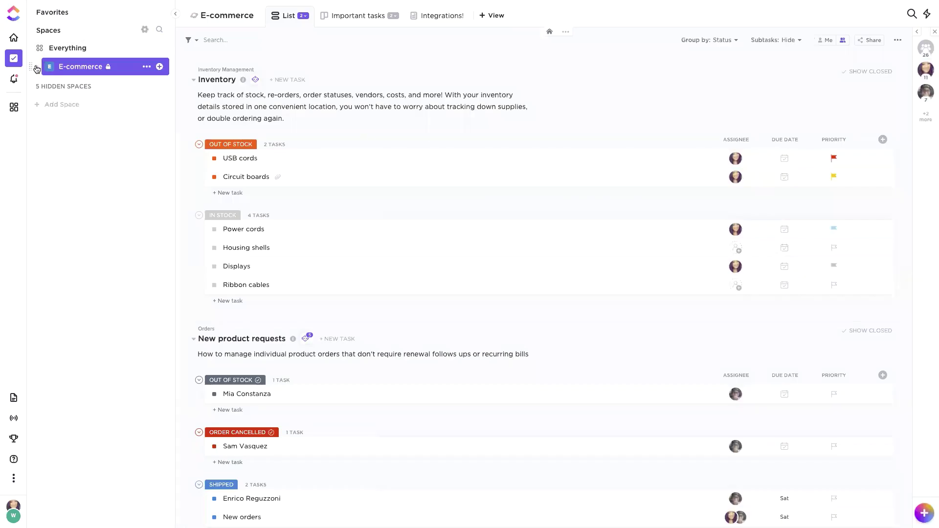
Step: Expand E-commerce in the sidebar again, revealing its docs, chats and folders
left_click(36, 68)
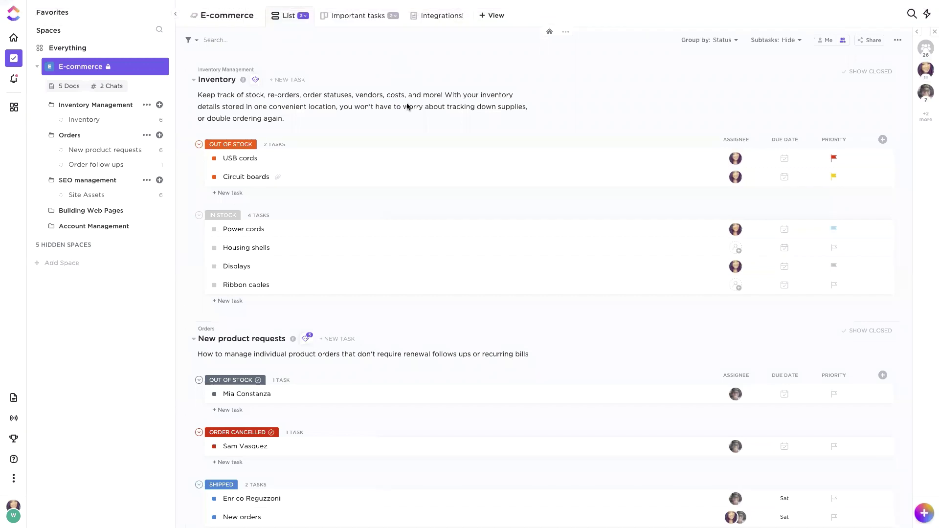
left_click(255, 81)
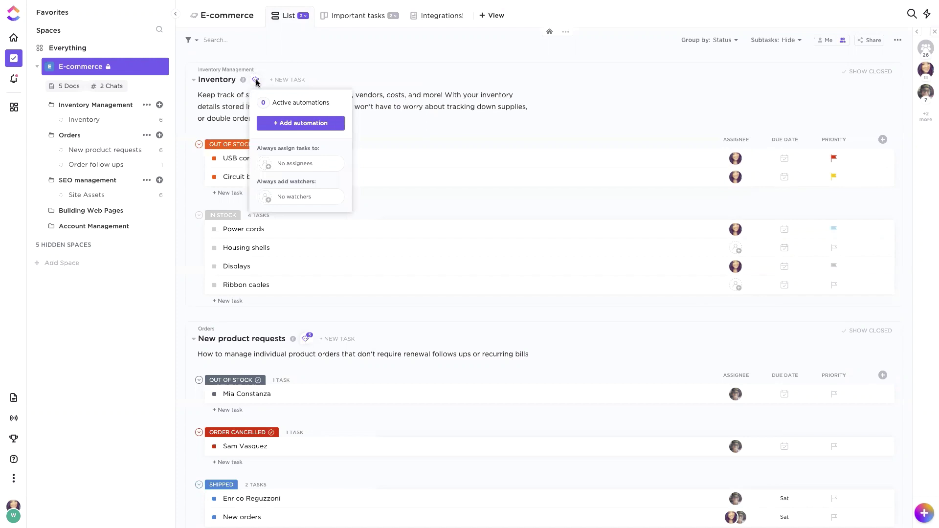
left_click(283, 123)
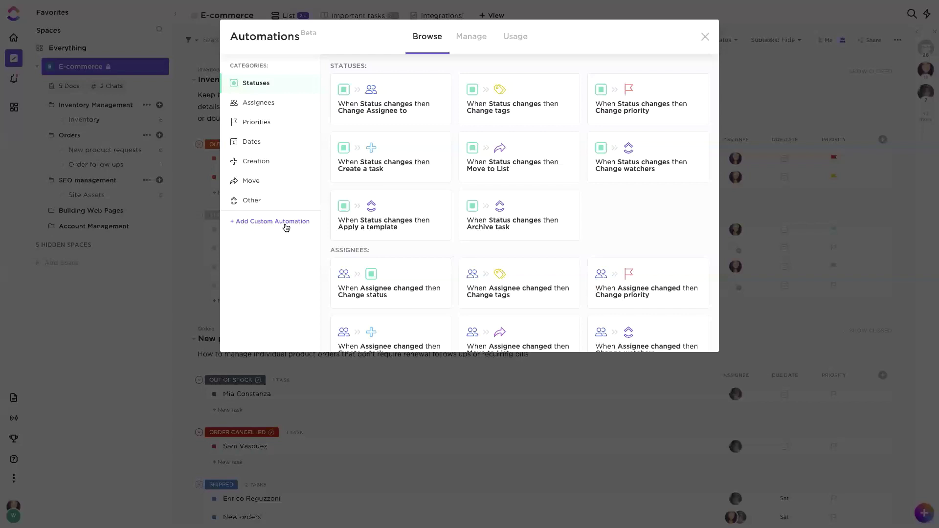
left_click(286, 222)
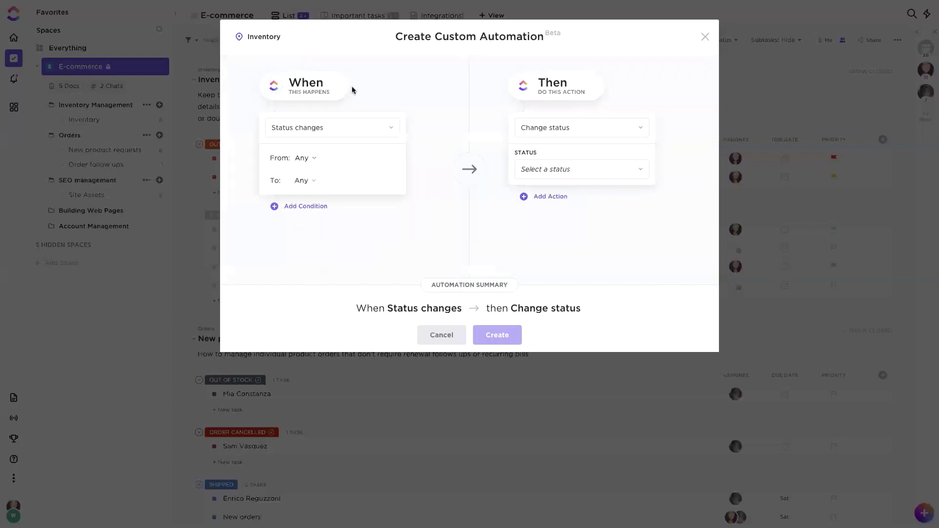
left_click(334, 134)
type("task cre")
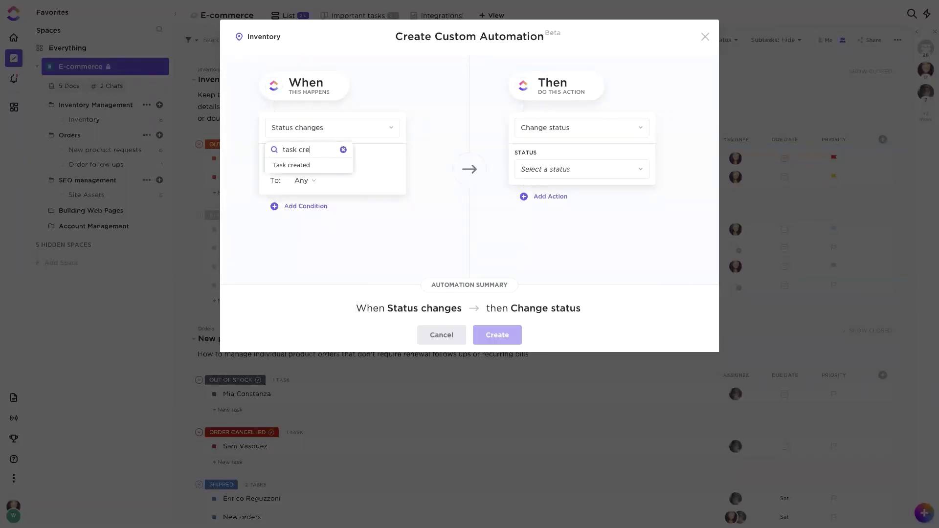
left_click(293, 167)
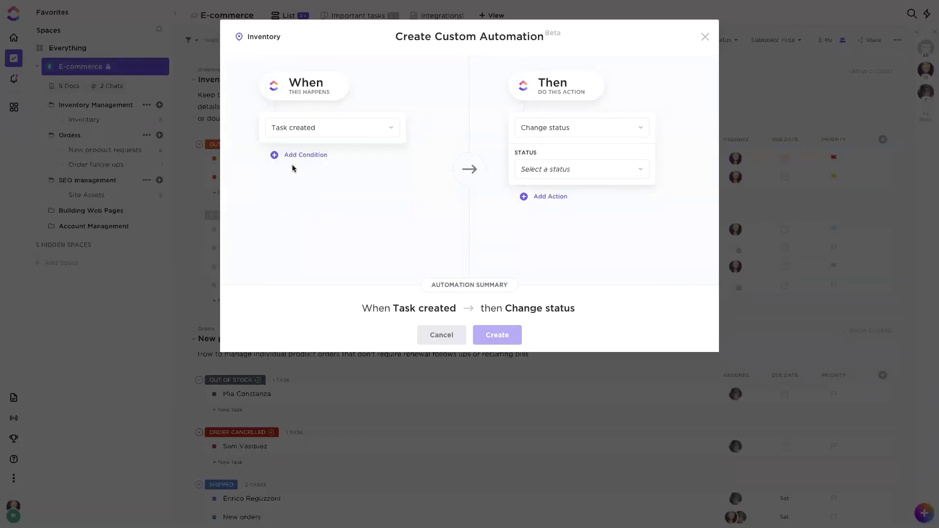
left_click(593, 129)
type("crea")
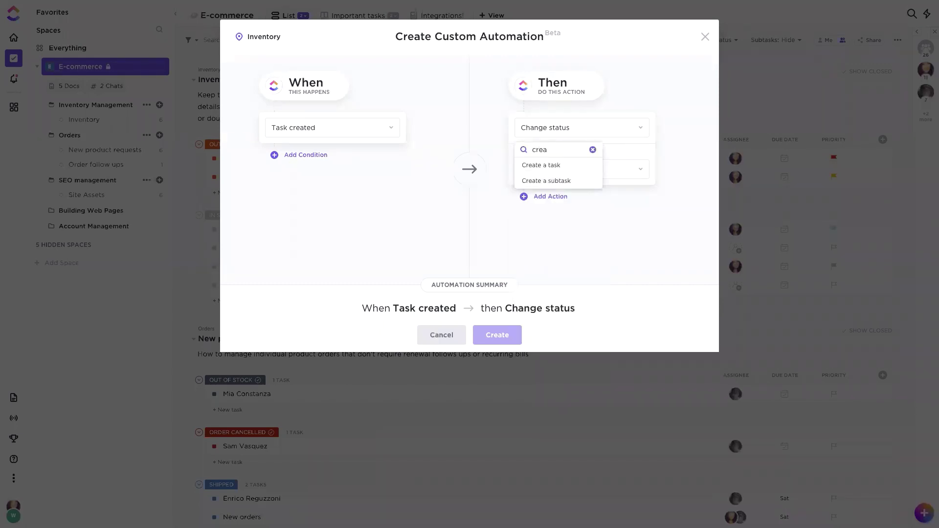
left_click(550, 169)
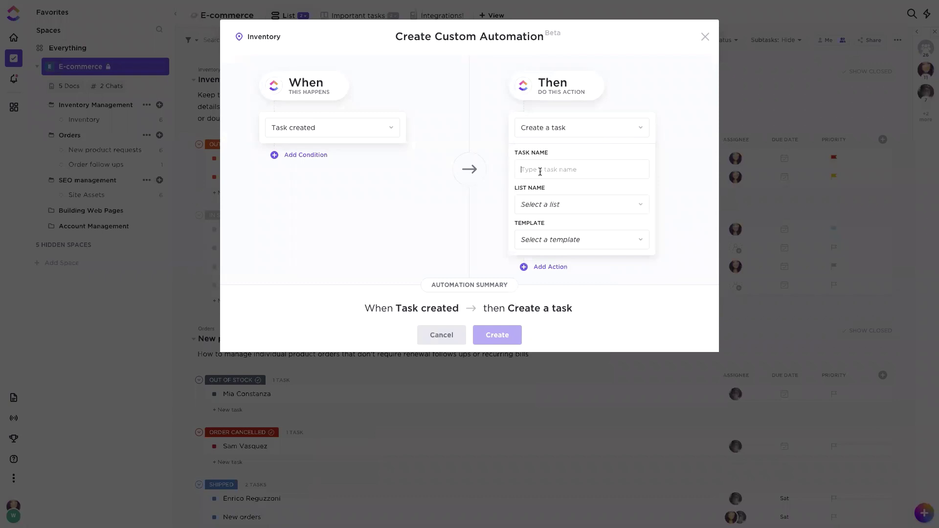
type("test")
left_click(638, 206)
left_click(635, 212)
left_click(636, 206)
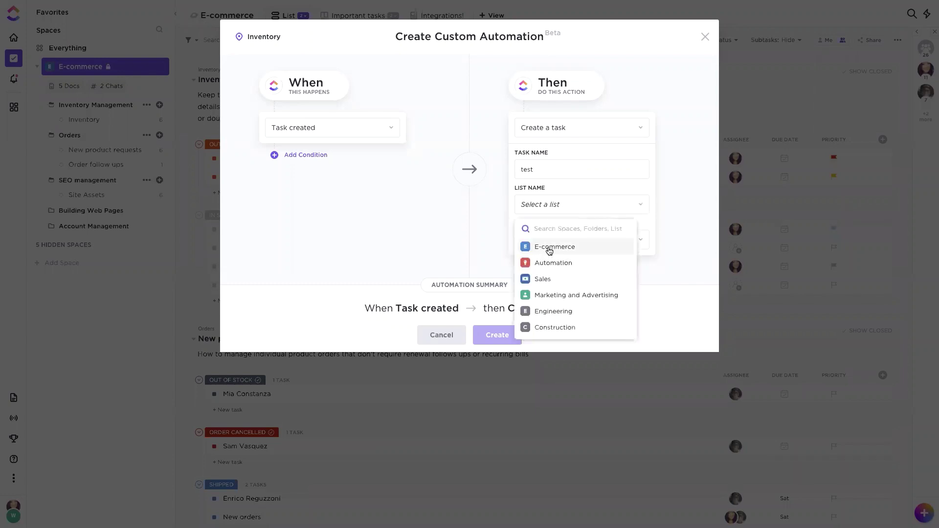
left_click(549, 250)
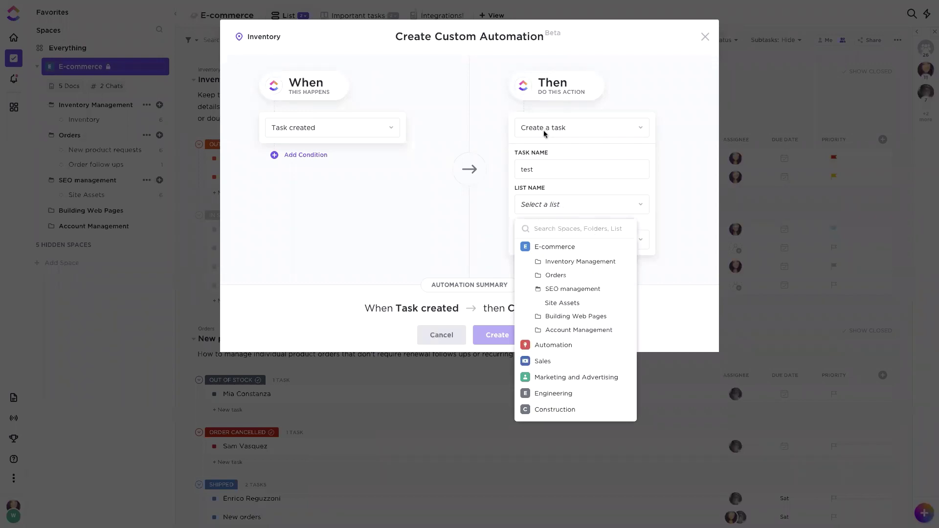
left_click(561, 303)
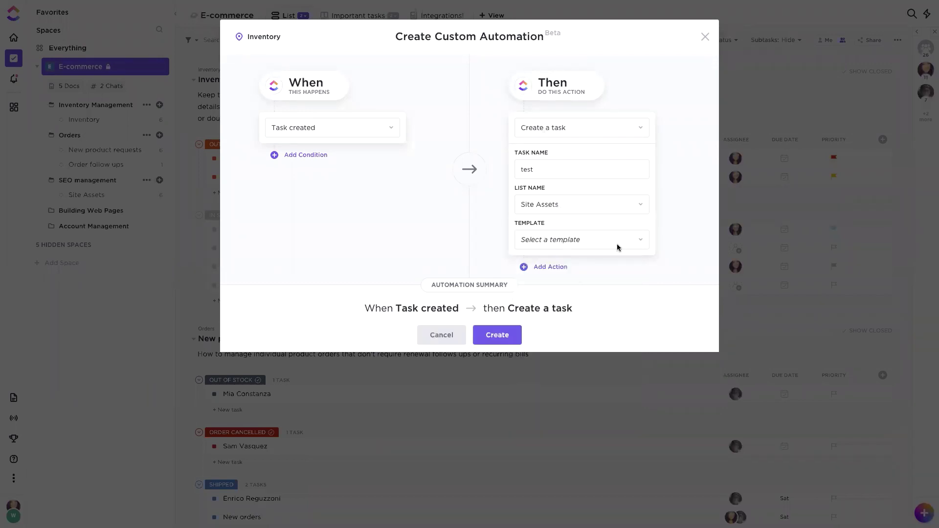
left_click(579, 240)
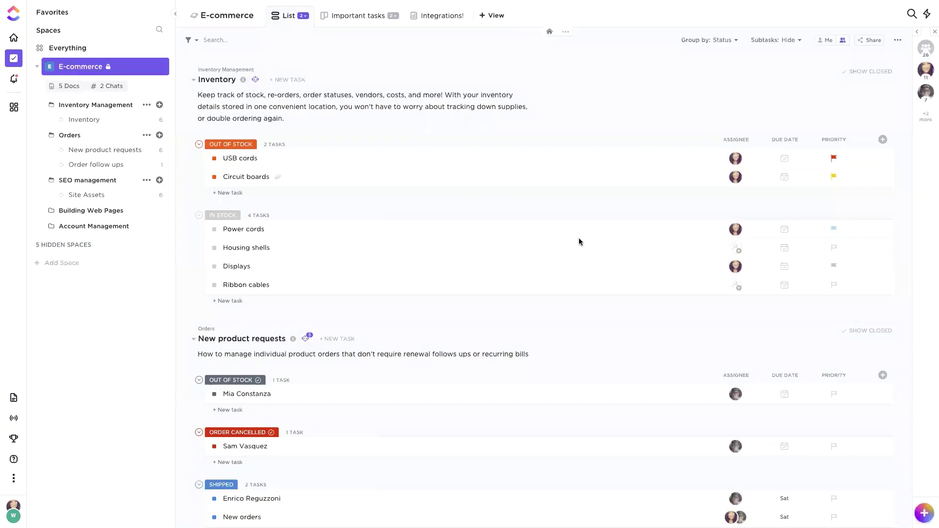
left_click(673, 32)
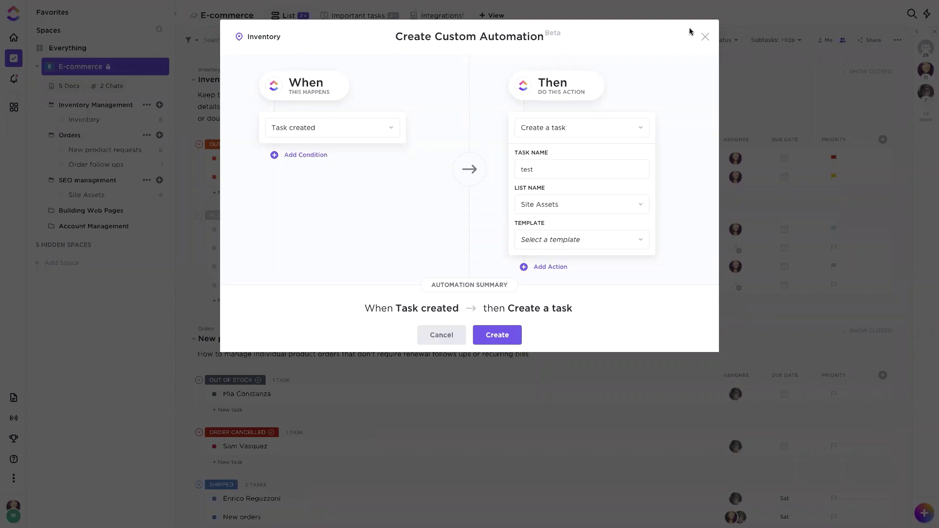
left_click(705, 36)
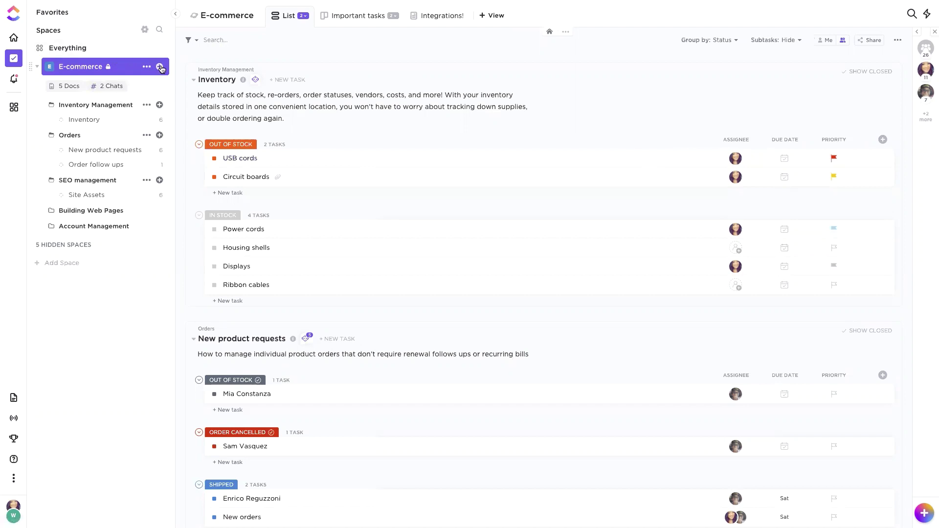
Step: Open the E-commerce templates browser on built-in templates and search for 'crm'
left_click(159, 67)
left_click(206, 147)
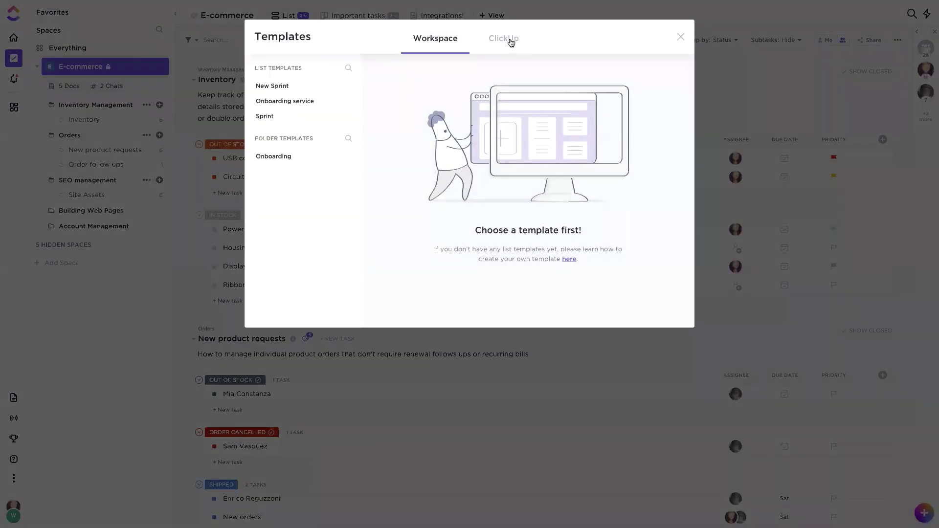
left_click(506, 40)
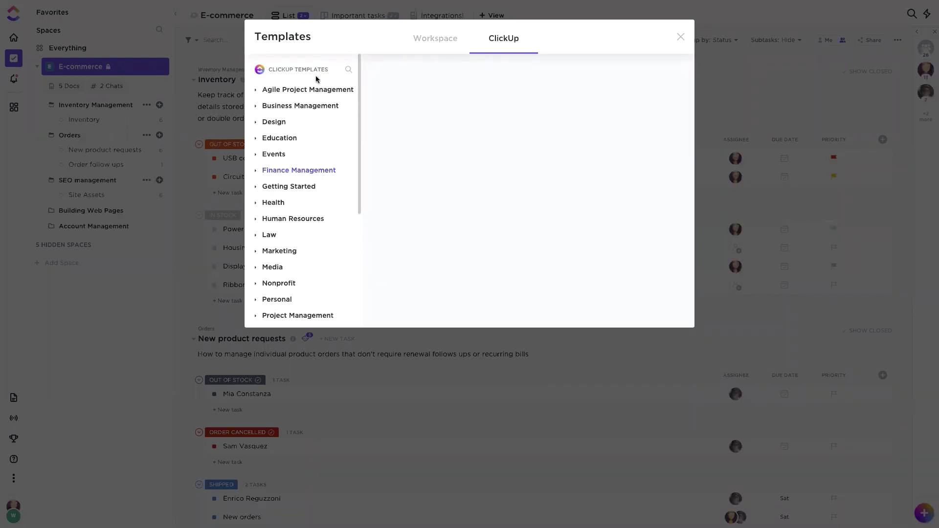
left_click(347, 70)
left_click(313, 89)
type("cr")
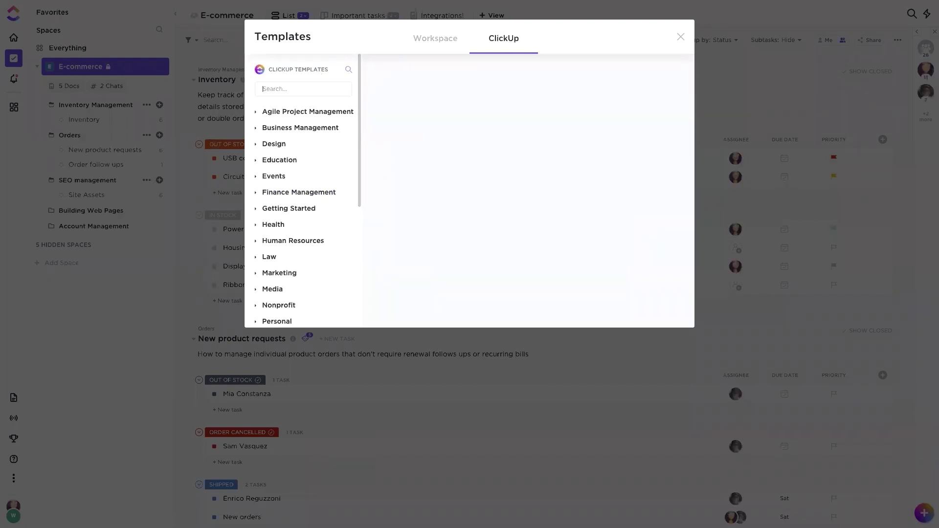
type("m")
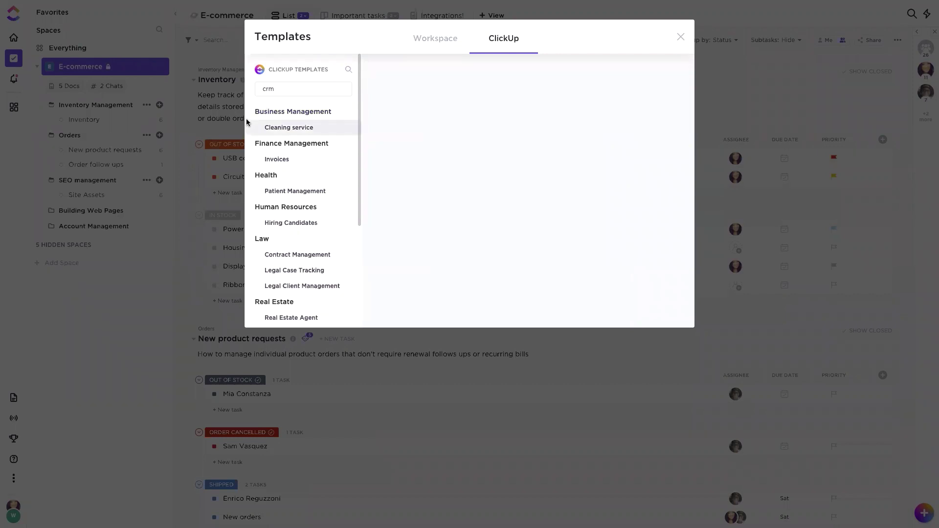
scroll(293, 211, "down", 3)
scroll(294, 211, "up", 5)
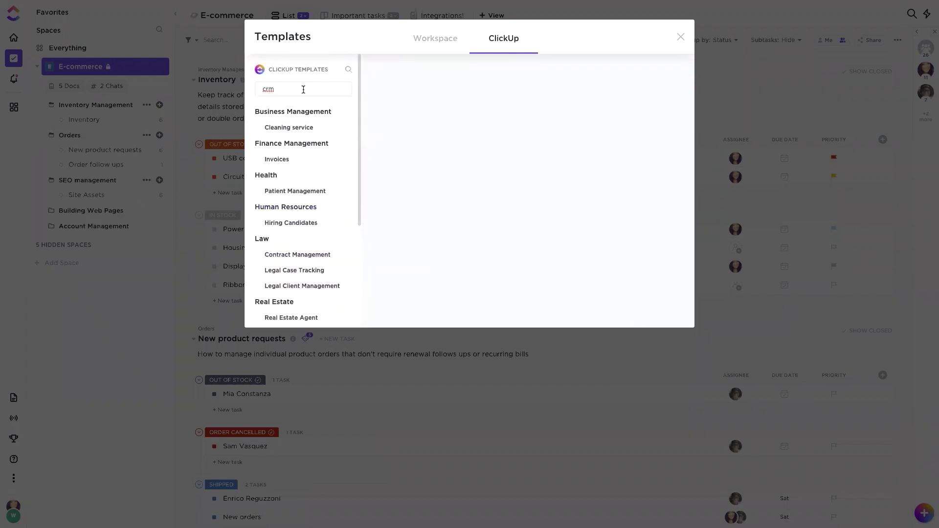
Step: Search 'account mana' instead and preview the Account Management template
left_click_drag(292, 88, 265, 86)
key("BackSpace")
type("accou")
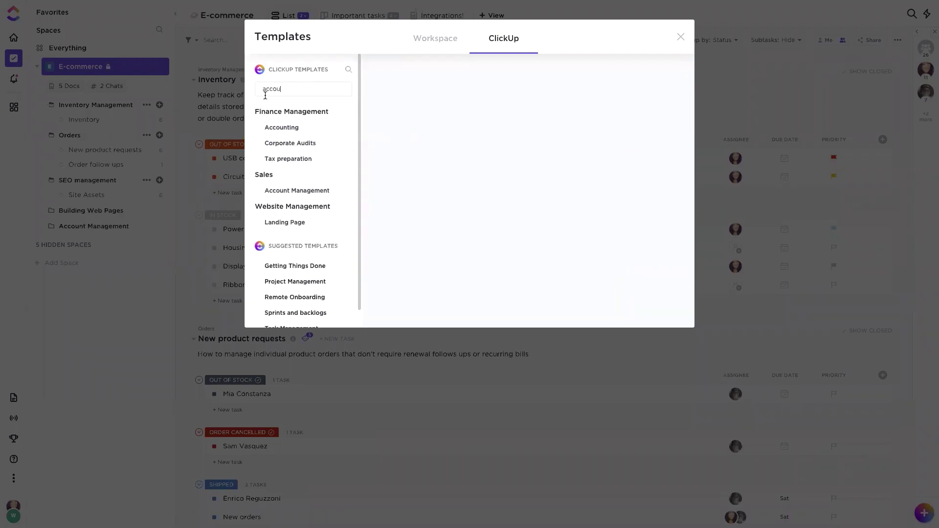
type("nt mana")
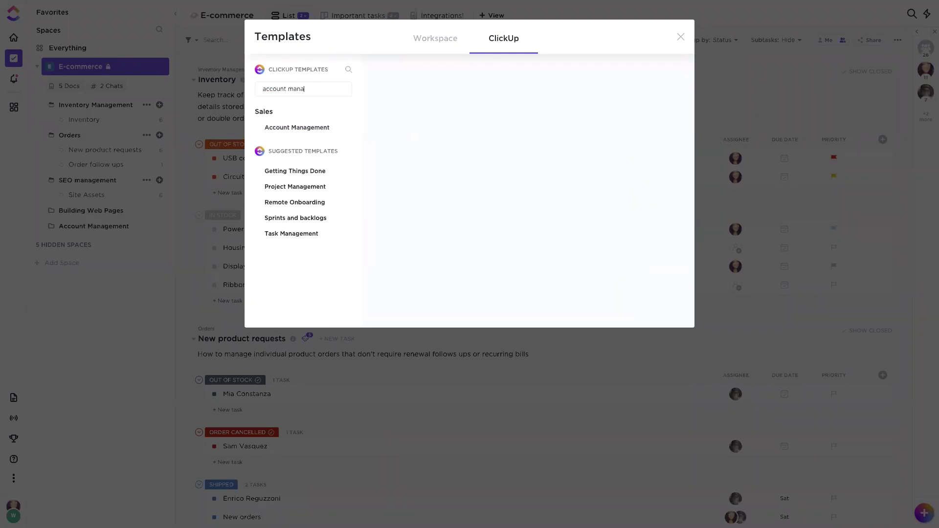
left_click(282, 129)
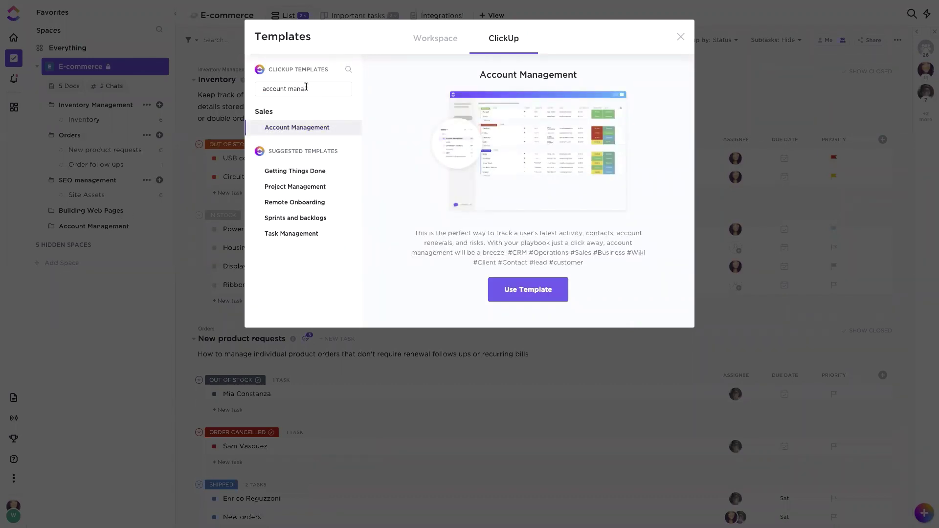
Step: Search 'human re', preview Employee Onboarding and Hiring Candidates, then clear the search and close the gallery
left_click_drag(306, 89, 257, 82)
type("huma")
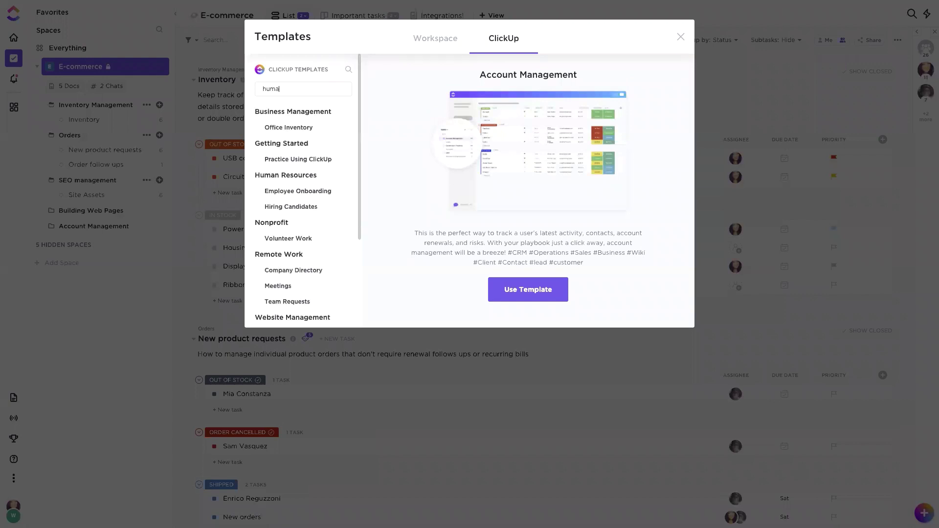
type("n re")
left_click(297, 191)
left_click(288, 207)
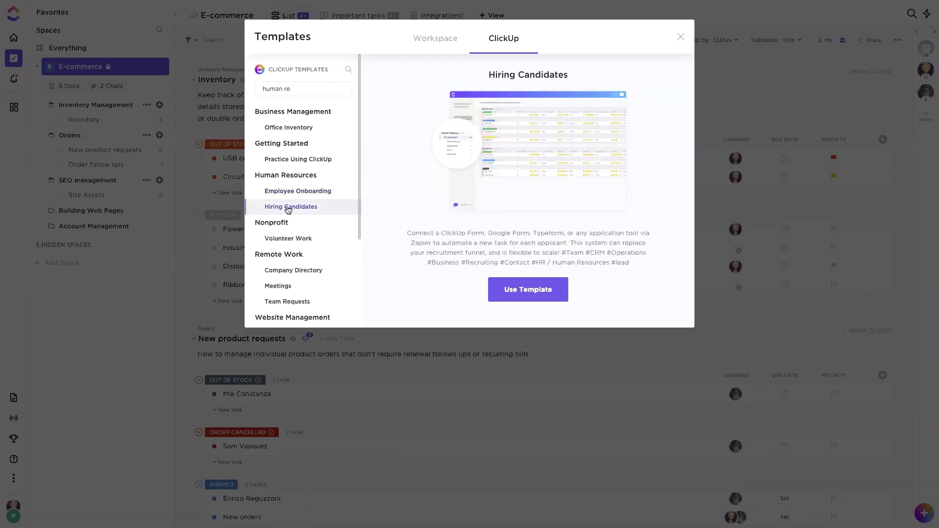
triple_click(291, 90)
key("BackSpace")
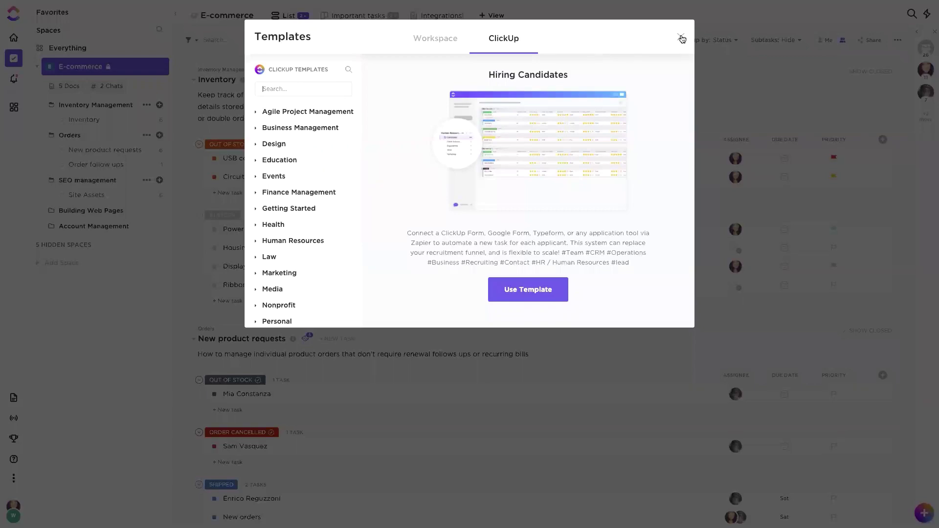
left_click(681, 37)
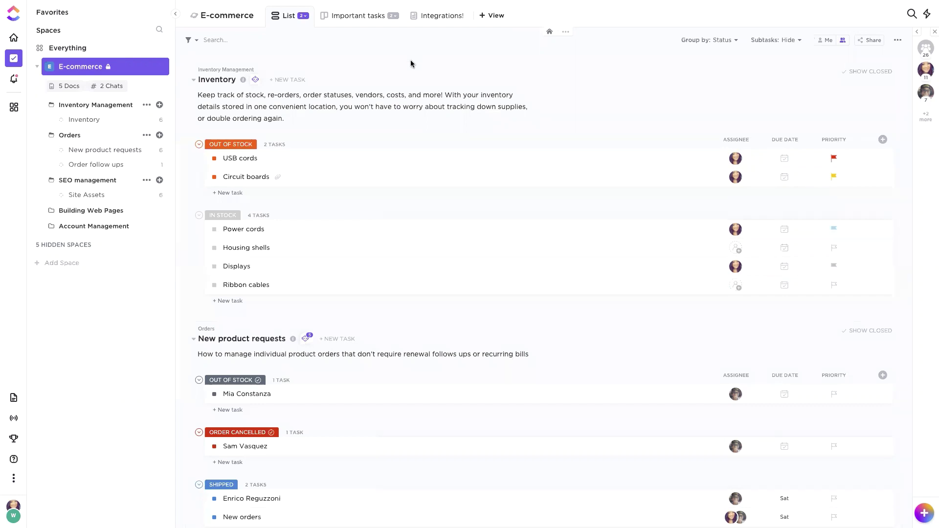
Step: On the E-commerce dashboard, try a Calculation widget over Numbers > Order Quantity, then go back to the widget gallery
left_click(18, 104)
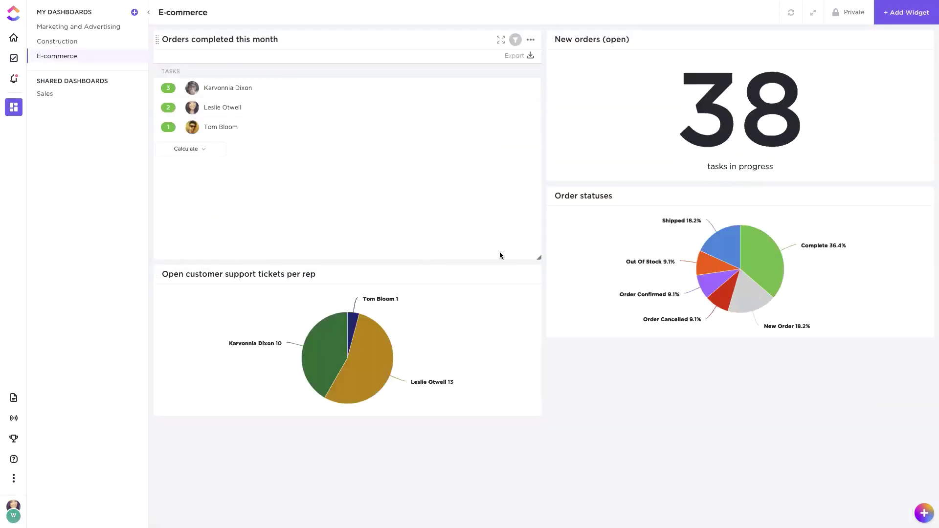
left_click(906, 12)
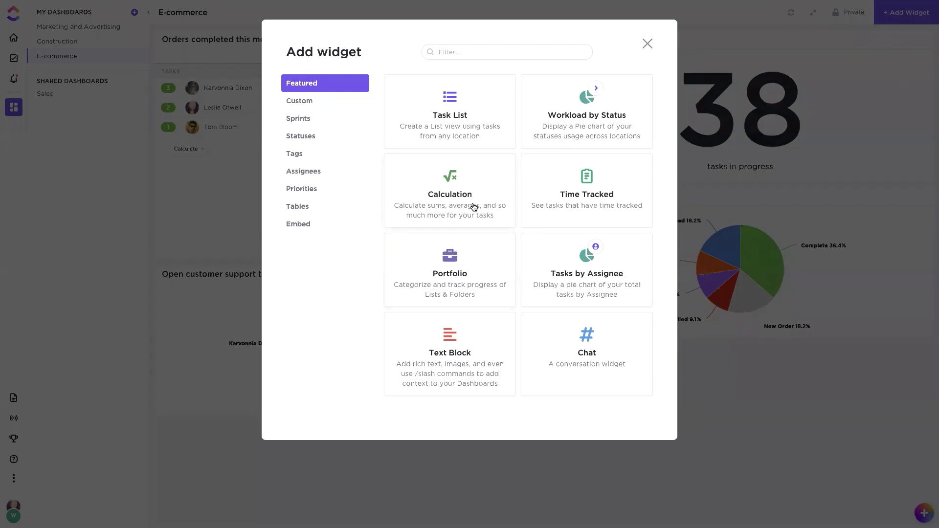
left_click(462, 224)
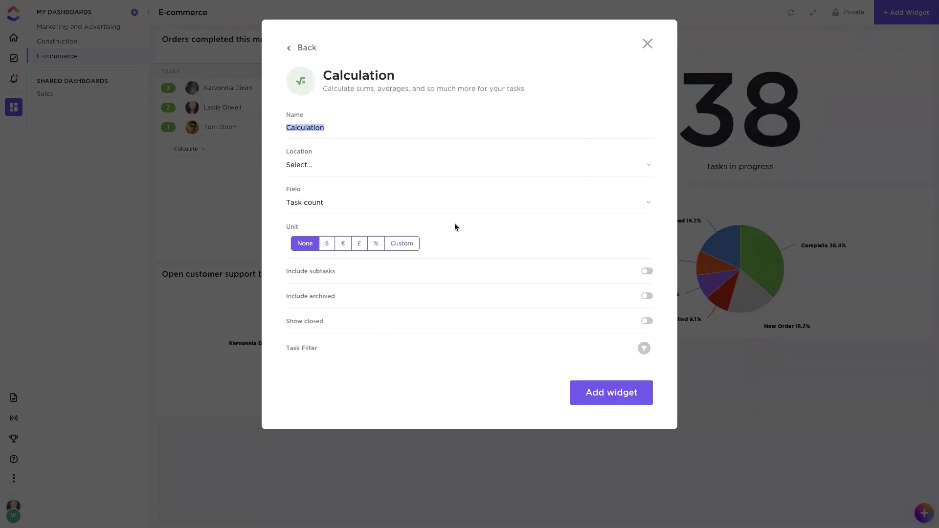
left_click(304, 203)
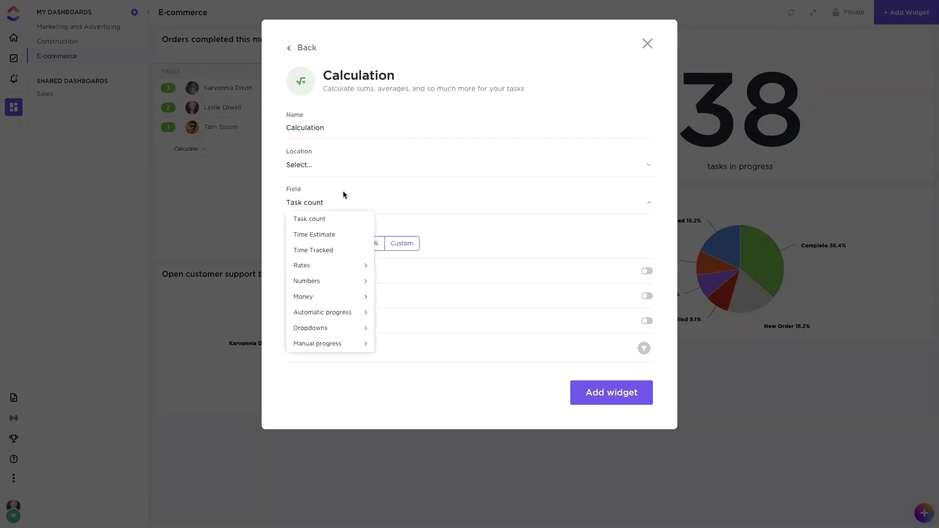
mouse_move(319, 283)
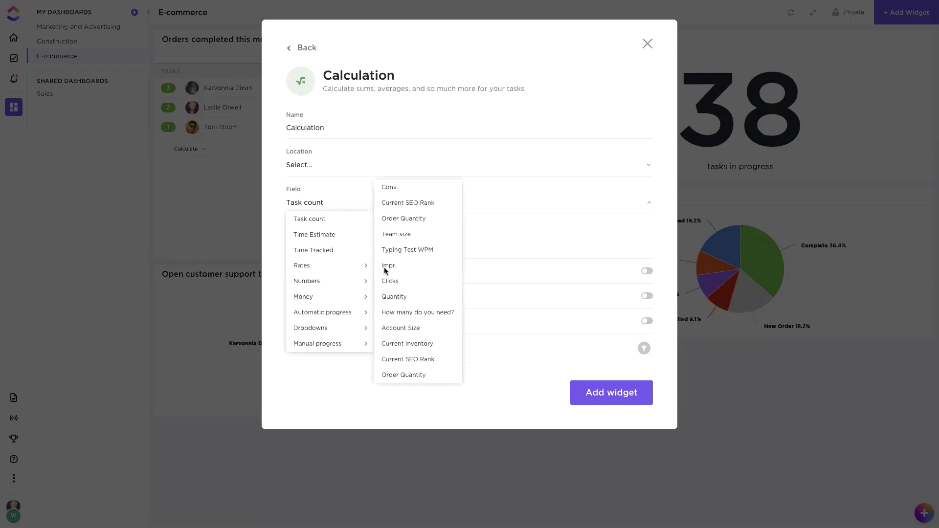
left_click(395, 215)
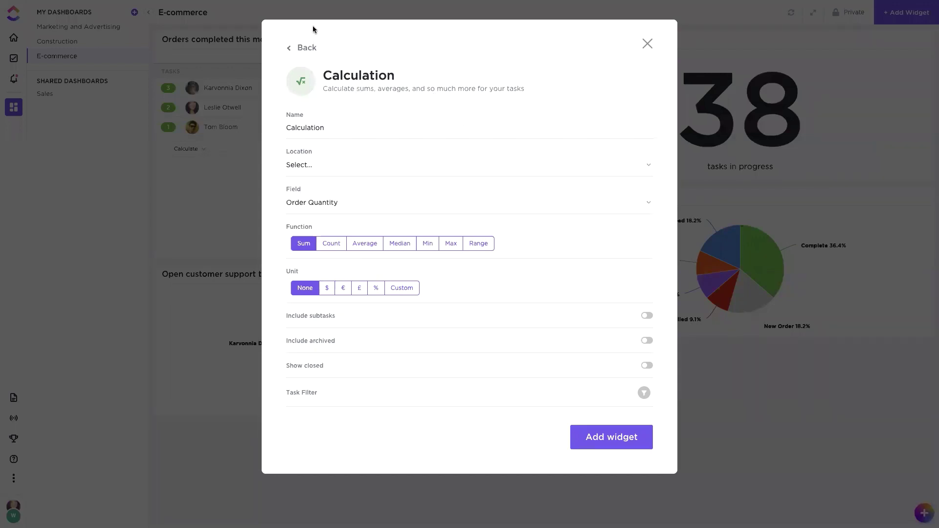
left_click(301, 49)
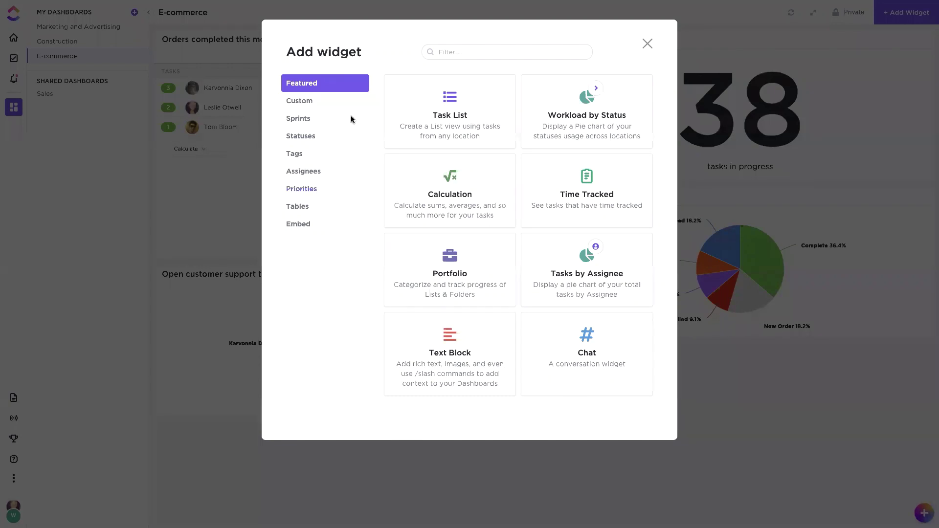
Step: Filter widgets for 'line', open the Line Chart setup and look over its location list
left_click(455, 52)
type("line")
left_click(396, 102)
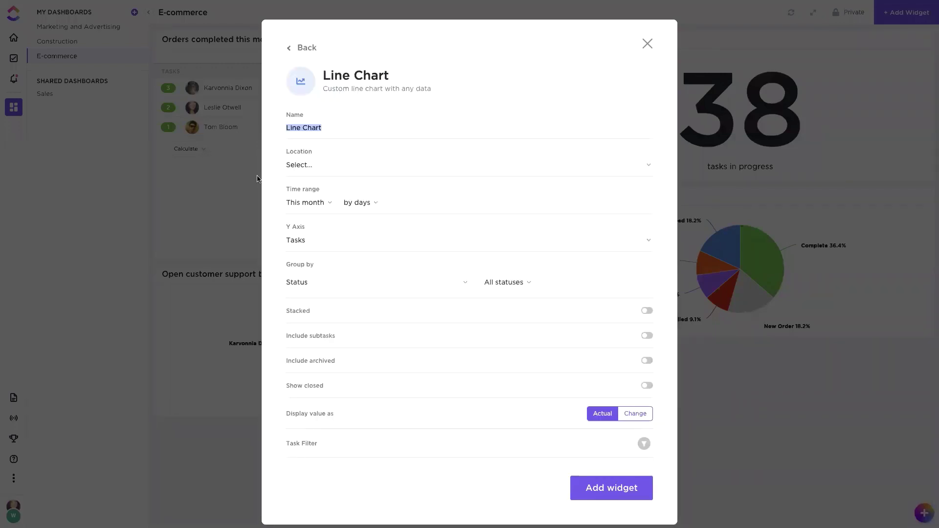
left_click(305, 167)
left_click(447, 161)
left_click(492, 213)
Step: Set the chart's Y axis to Order Quantity, discard the chart, and return to the E-commerce task list
left_click(295, 245)
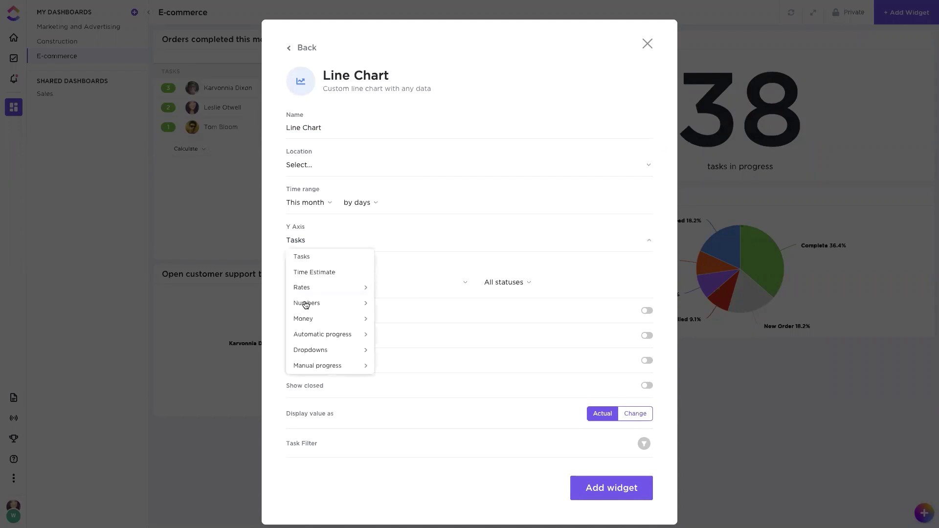
mouse_move(305, 305)
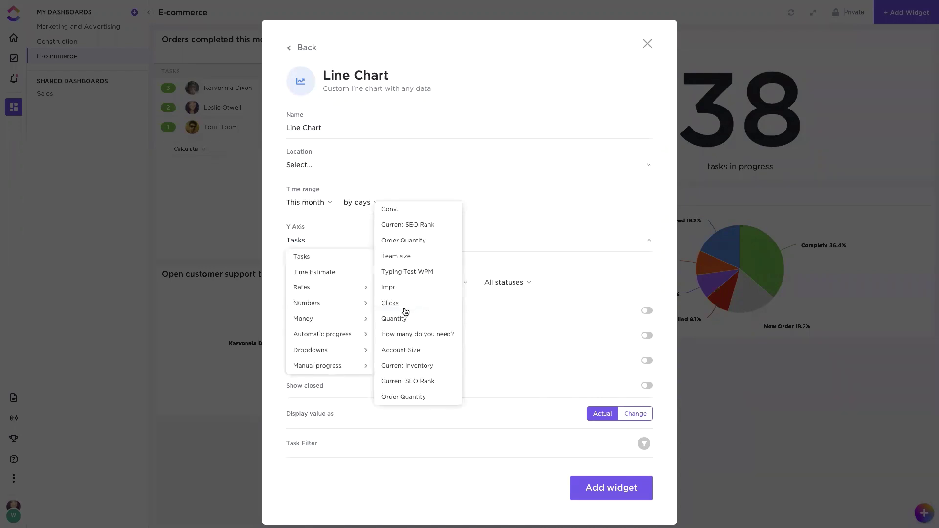
left_click(415, 241)
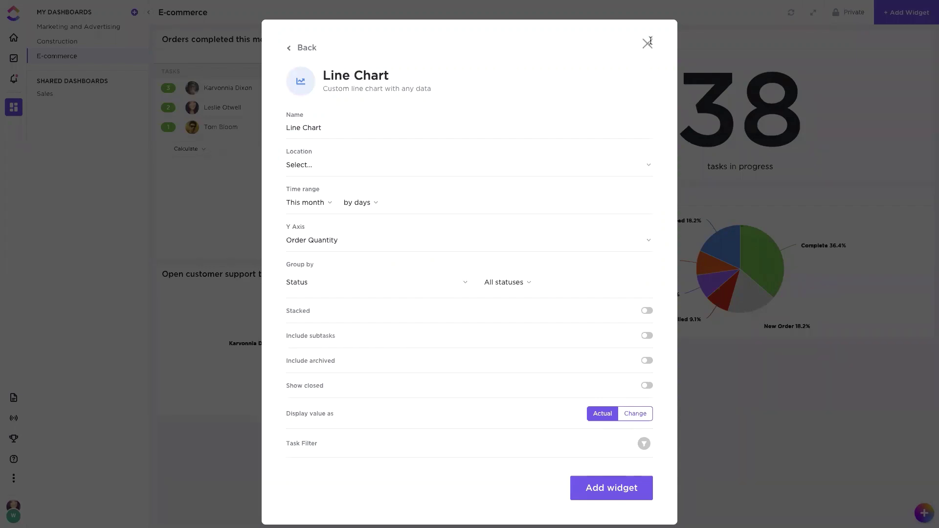
left_click(647, 43)
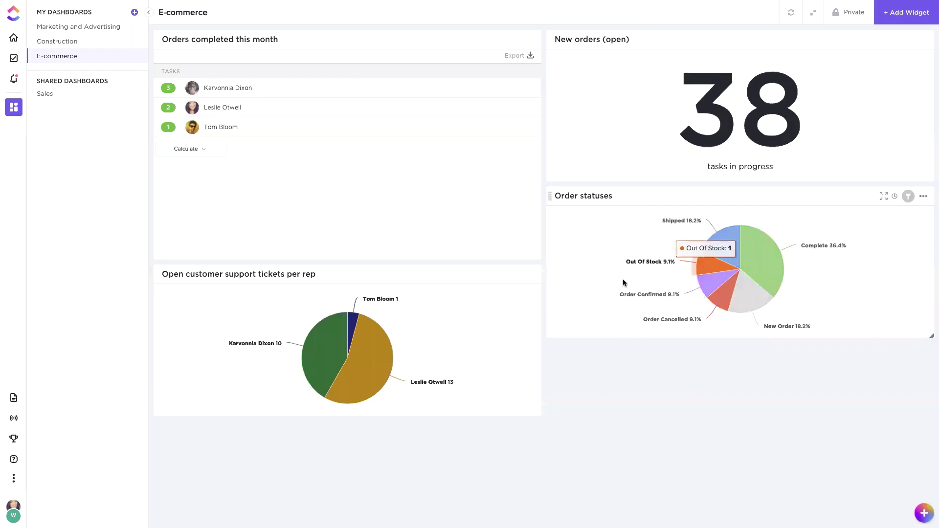
left_click(14, 59)
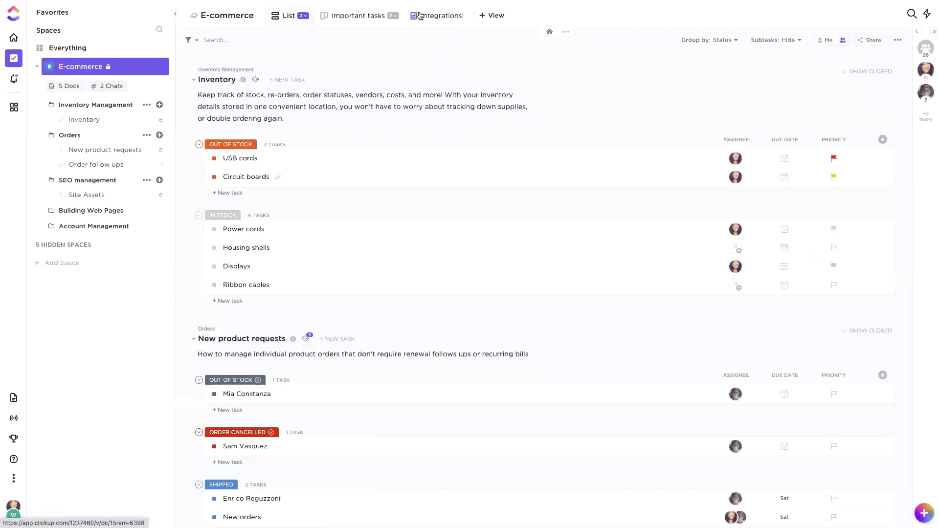
Step: Open the Integrations! doc and follow its Shopify zapier.com link
left_click(420, 16)
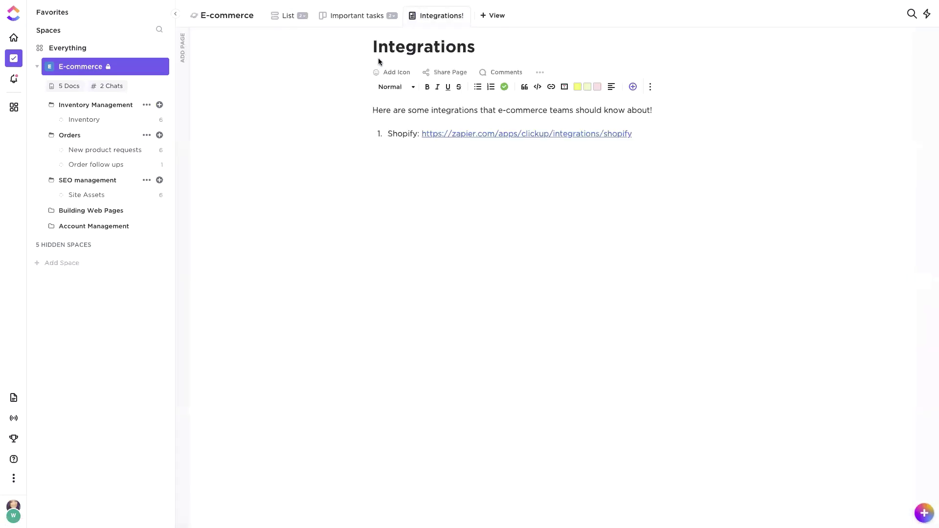
left_click(470, 138)
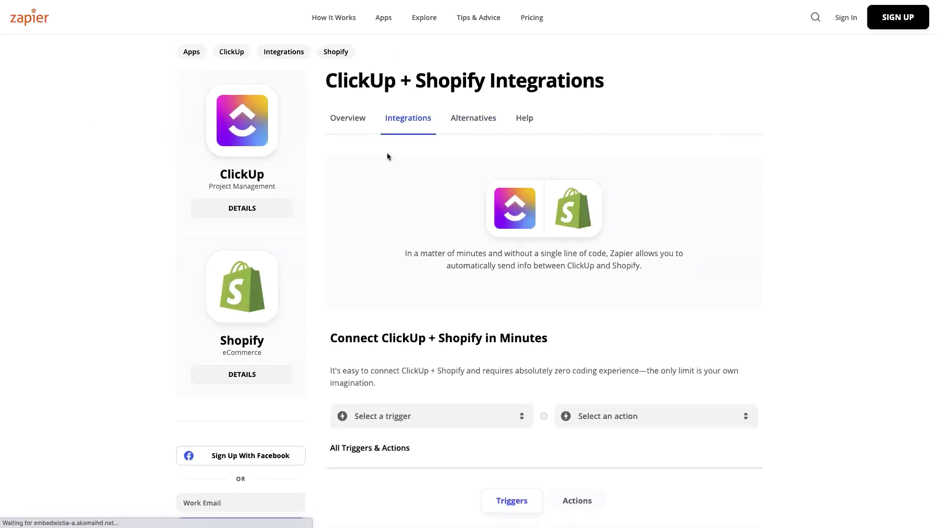
Step: Scroll down Zapier's ClickUp + Shopify page and browse the list of trigger options
scroll(388, 156, "down", 1)
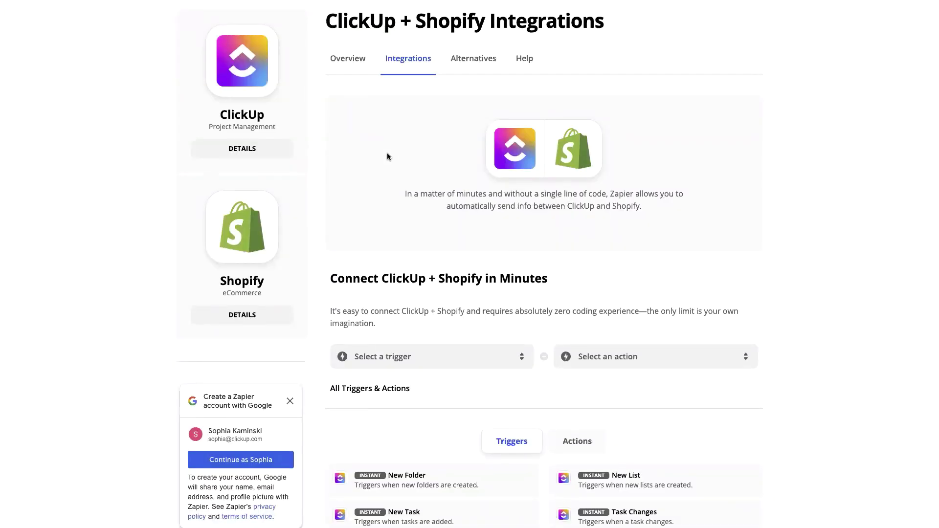
scroll(387, 157, "down", 1)
scroll(388, 157, "down", 2)
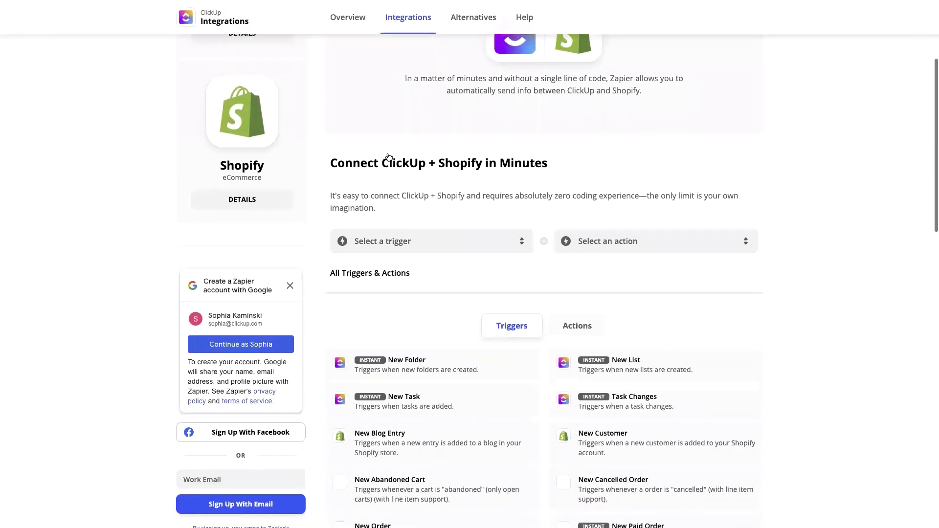
scroll(387, 157, "down", 2)
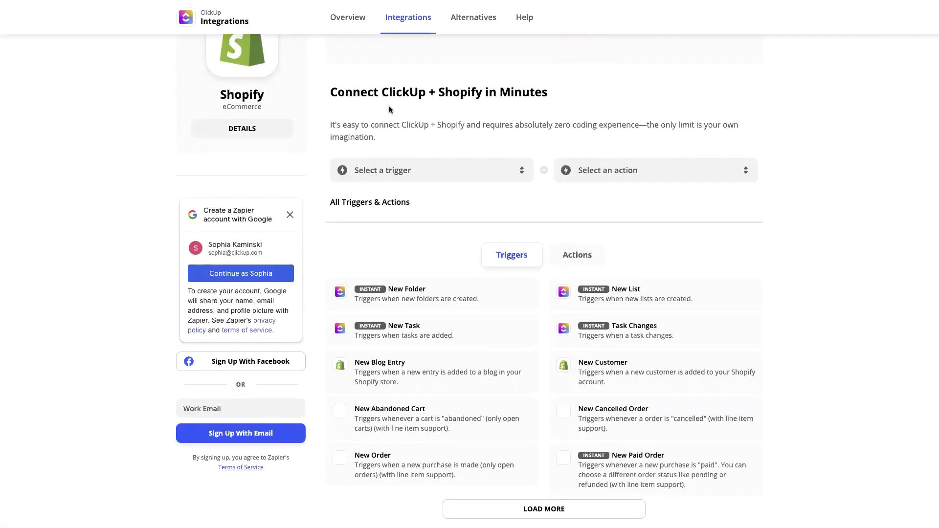
left_click(506, 181)
scroll(504, 184, "down", 2)
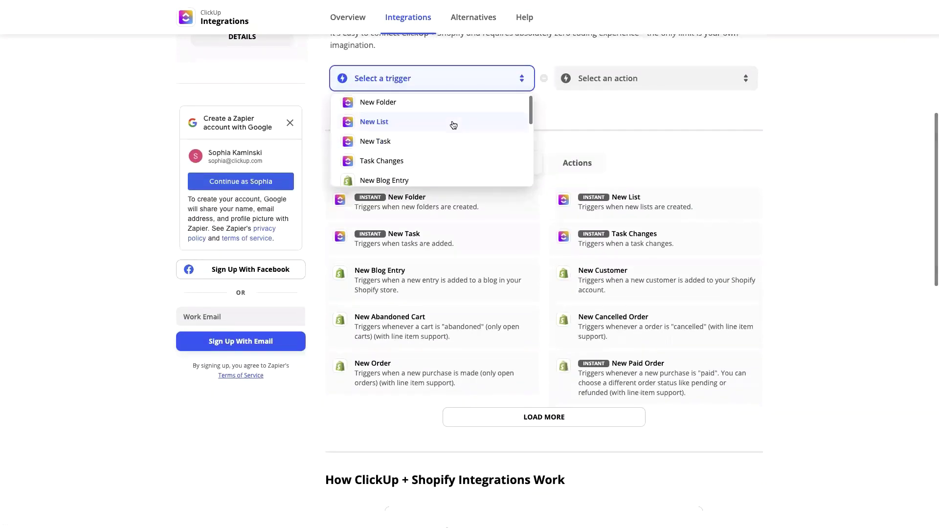
scroll(451, 124, "down", 6)
left_click(582, 102)
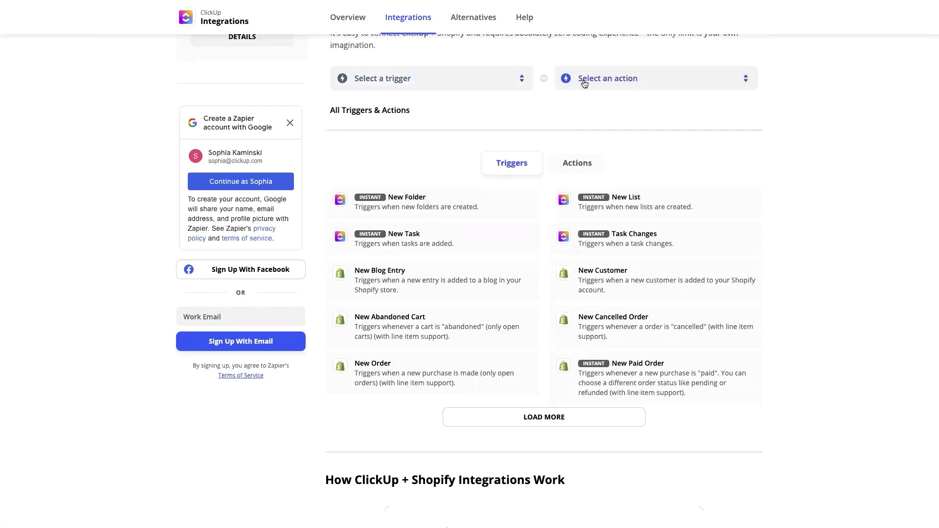
Step: Browse the action options without choosing one, then exit Chrome full screen
left_click(585, 78)
scroll(592, 155, "down", 2)
scroll(592, 155, "down", 5)
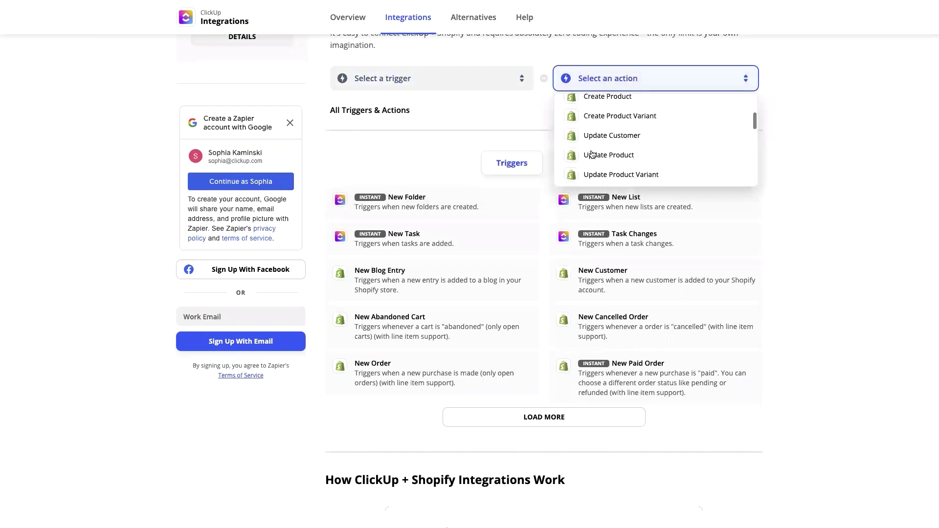
left_click(450, 127)
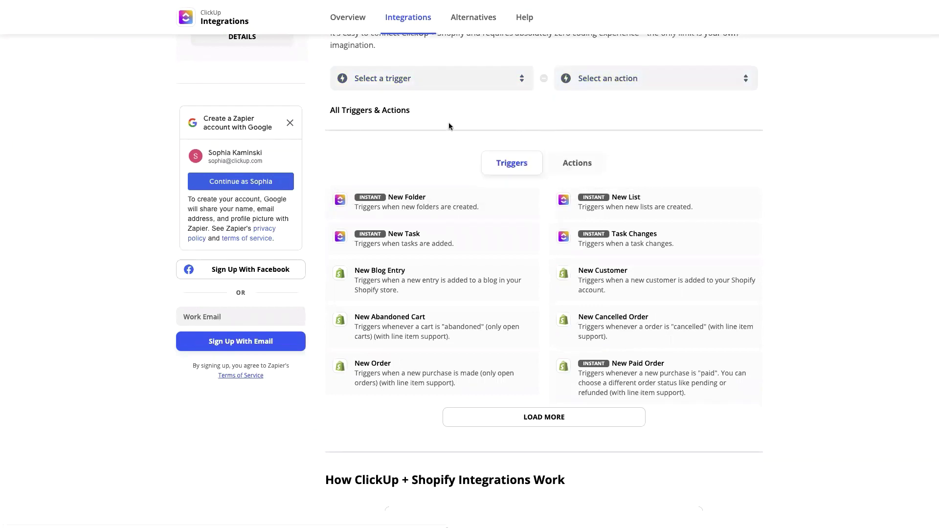
scroll(447, 124, "up", 1)
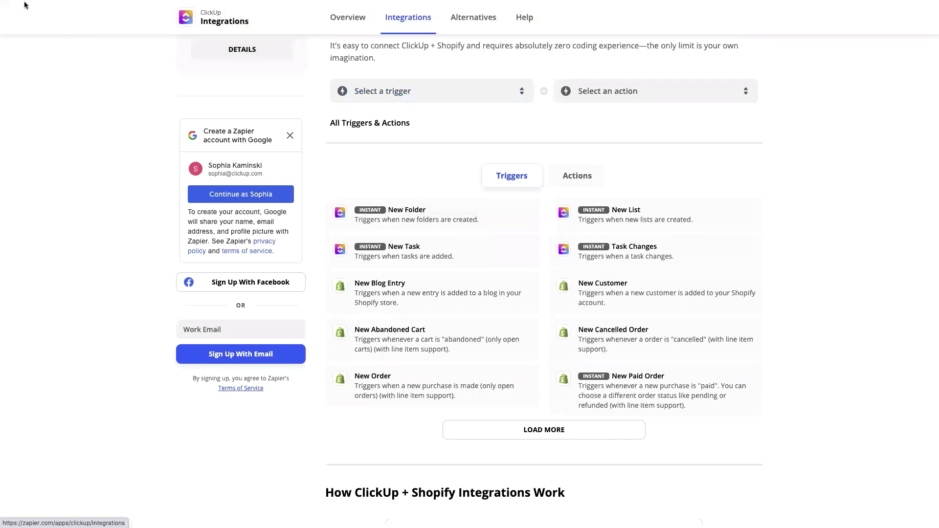
mouse_move(25, 4)
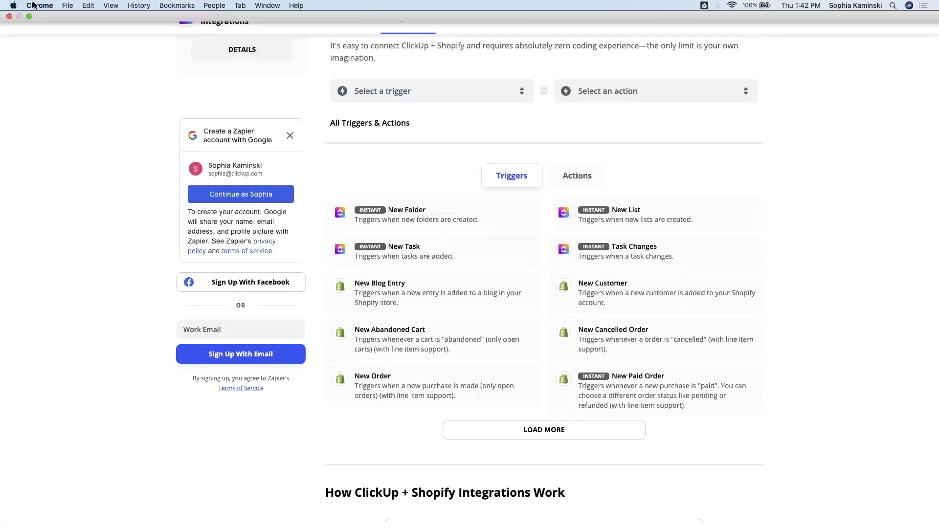
left_click(29, 16)
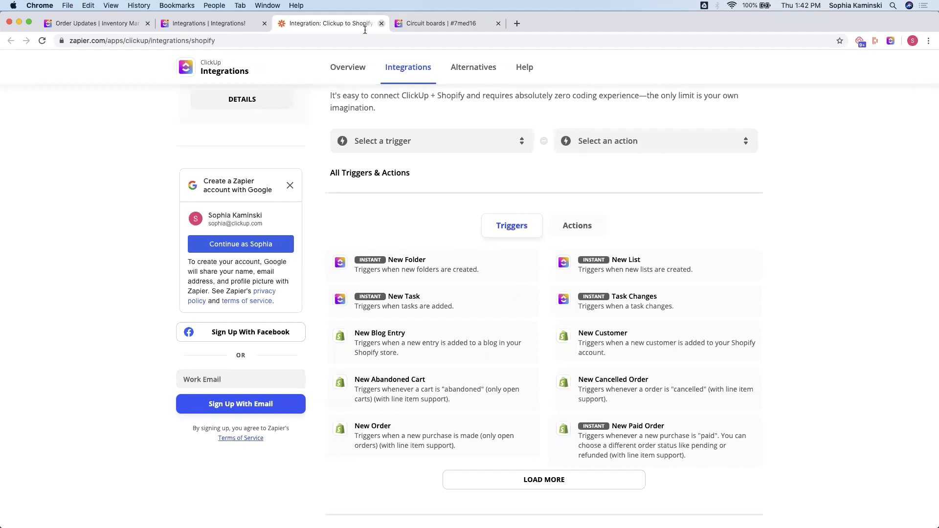
Step: Close the Zapier page, view Zapier's card under workspace Integrations, then return to the E-commerce list
left_click(381, 23)
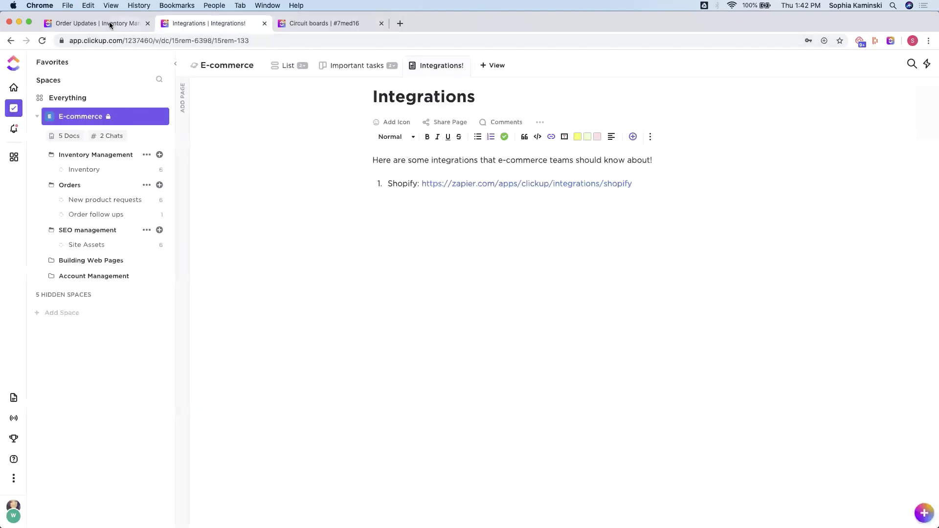
left_click(10, 514)
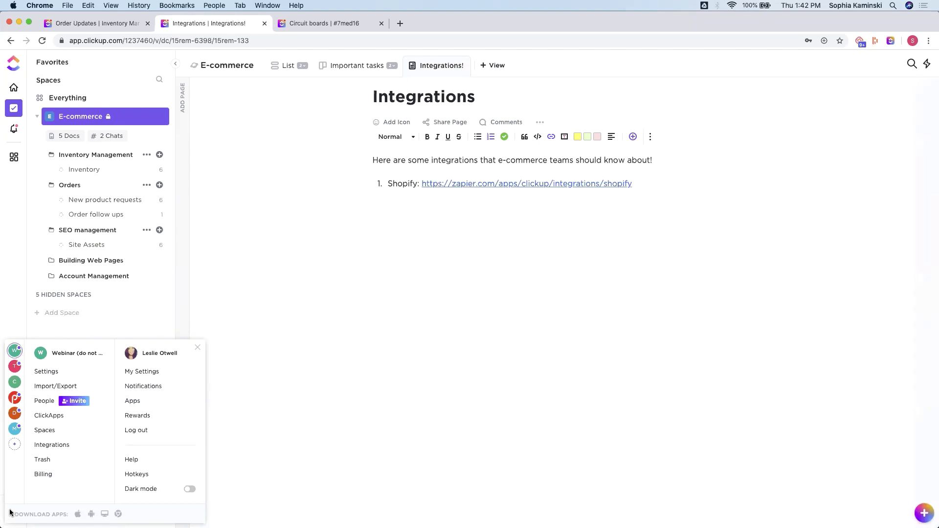
left_click(65, 444)
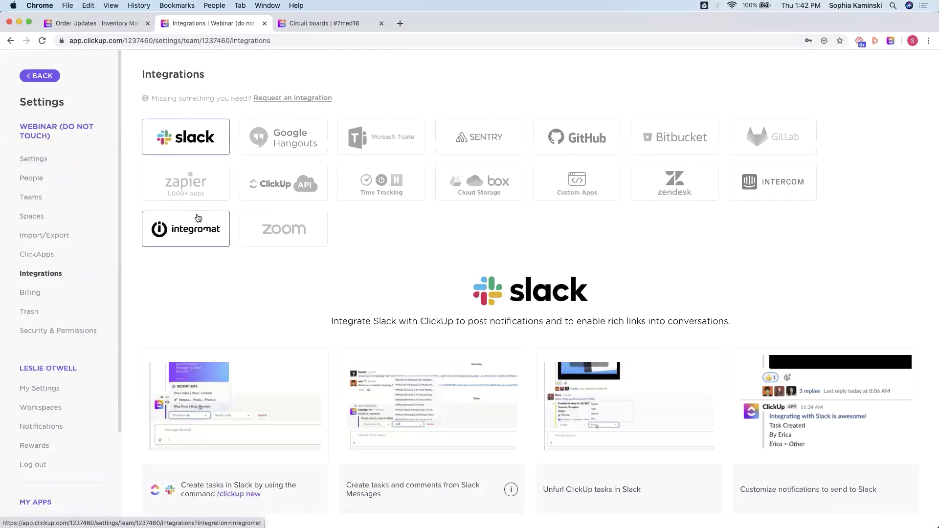
left_click(191, 193)
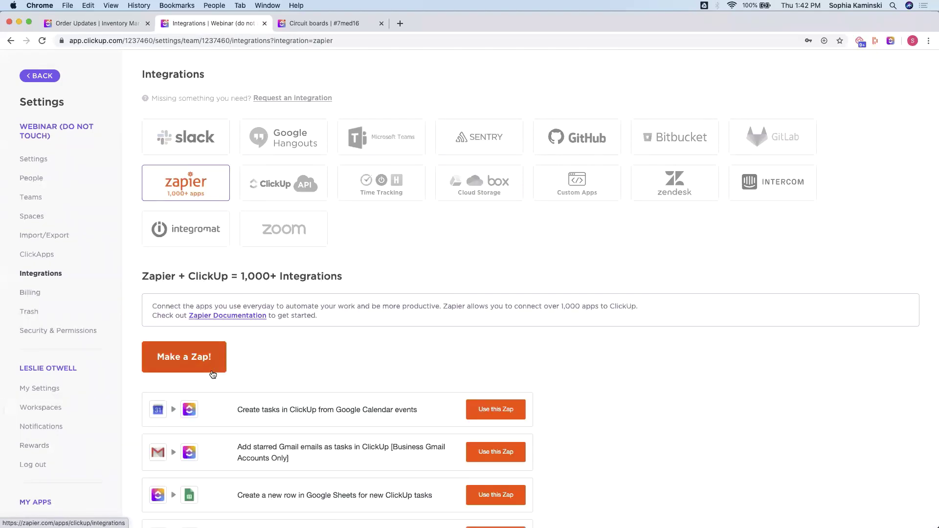
left_click(33, 75)
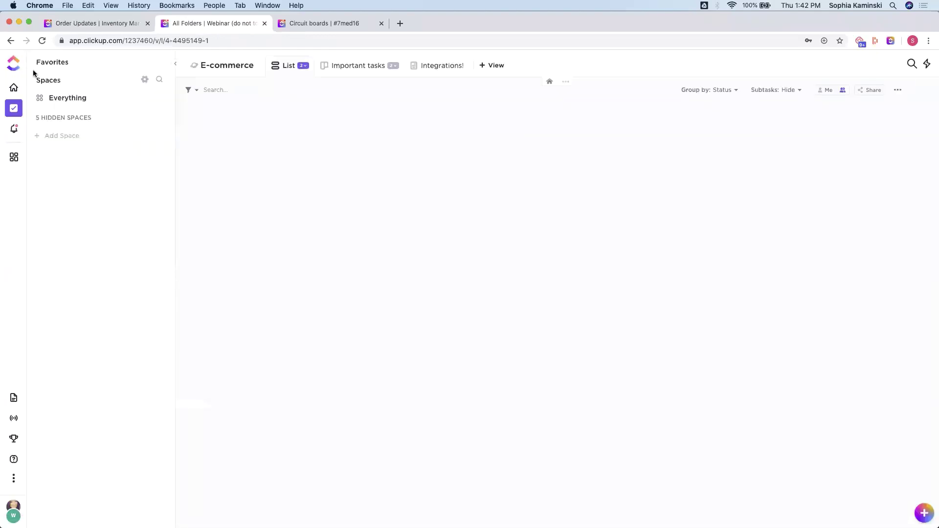
Step: In full screen, open the Webinar page from the Help Resource Center
left_click(29, 23)
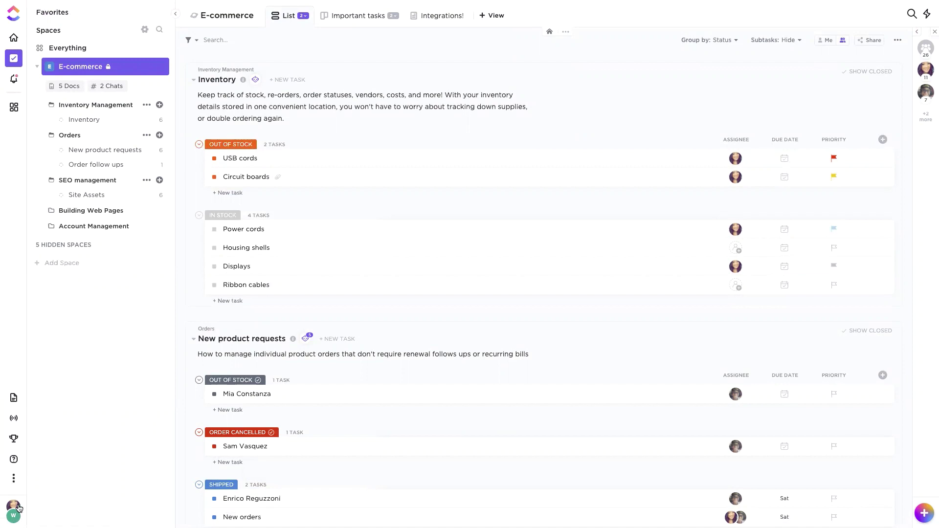
left_click(20, 509)
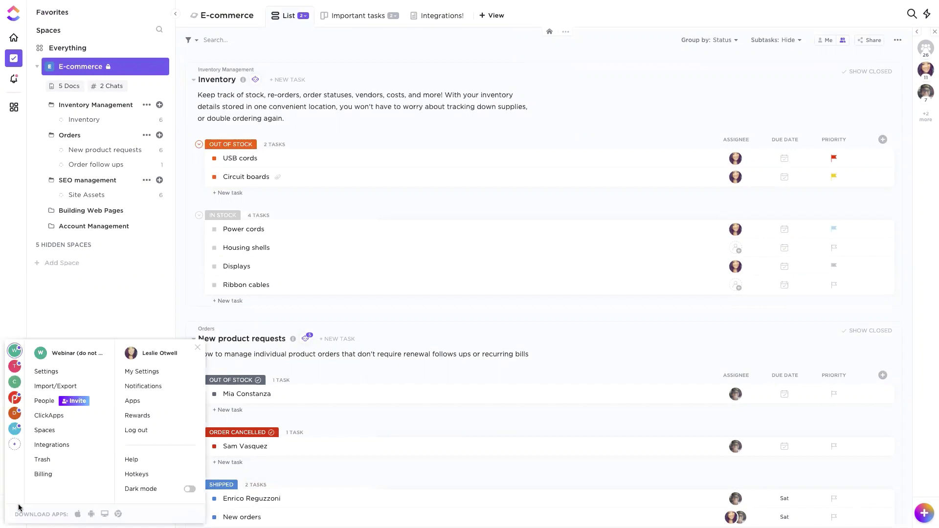
left_click(83, 318)
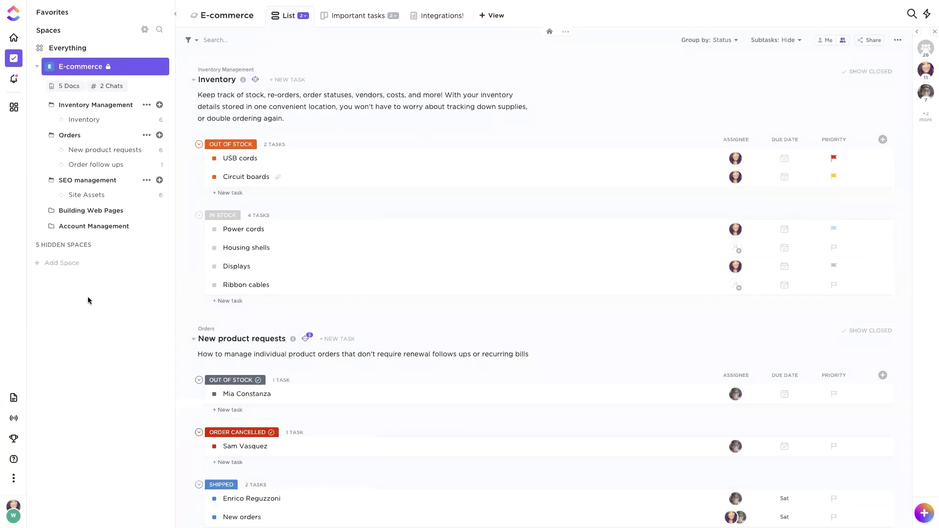
left_click(15, 461)
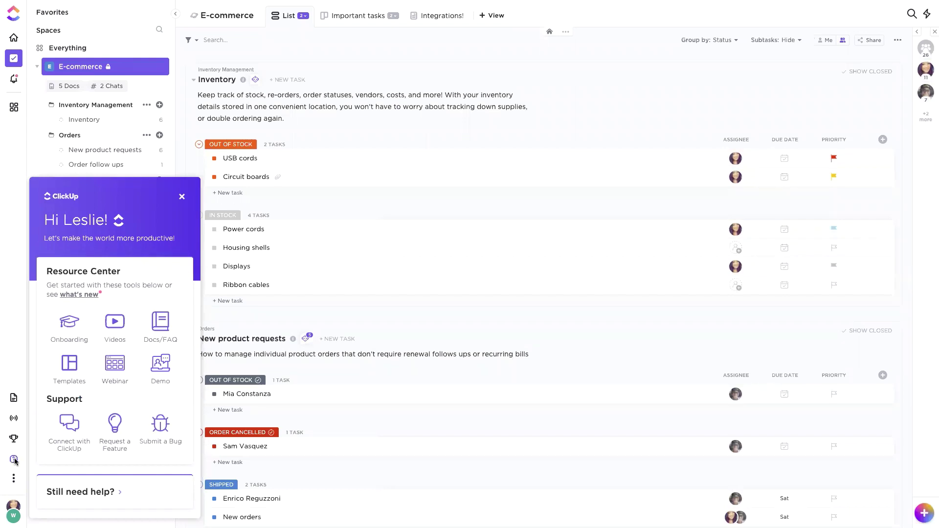
left_click(123, 372)
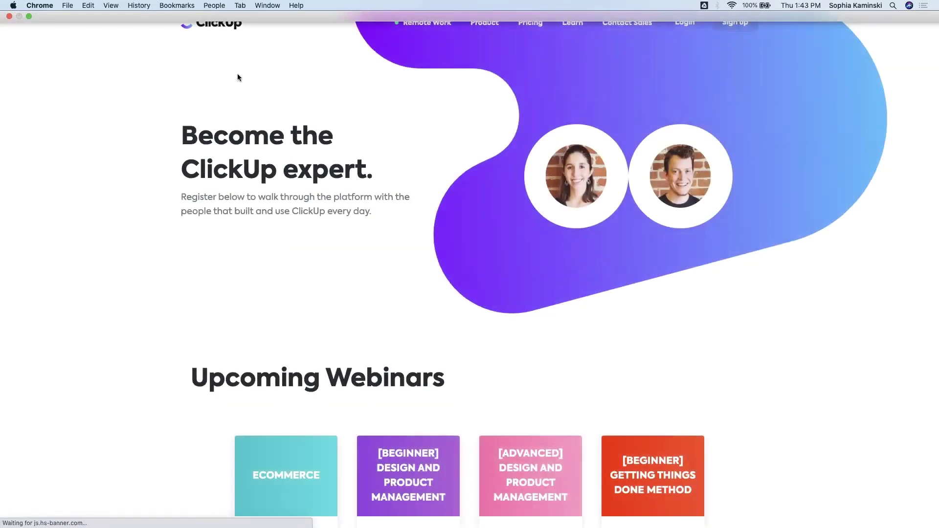
Step: Browse the upcoming and on-demand webinars, then exit full screen back to the Order Updates chat
scroll(274, 224, "down", 8)
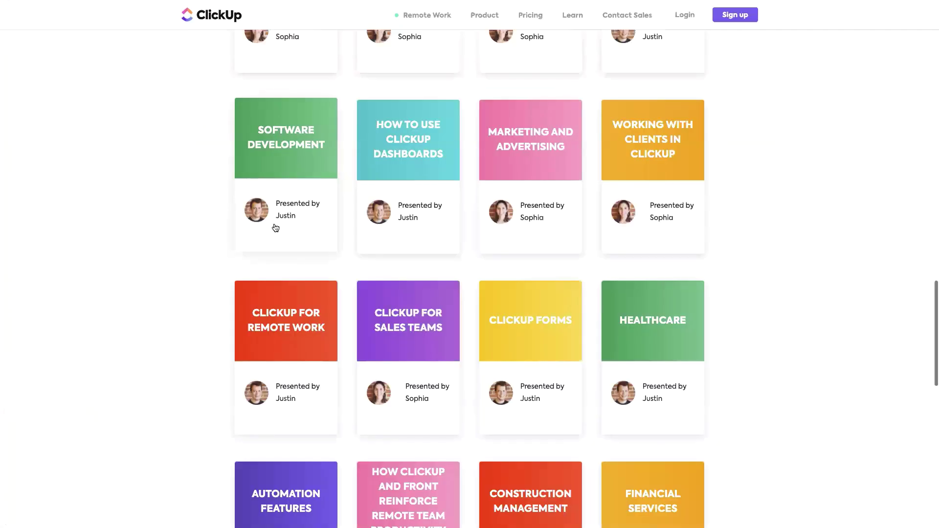
scroll(274, 281, "down", 4)
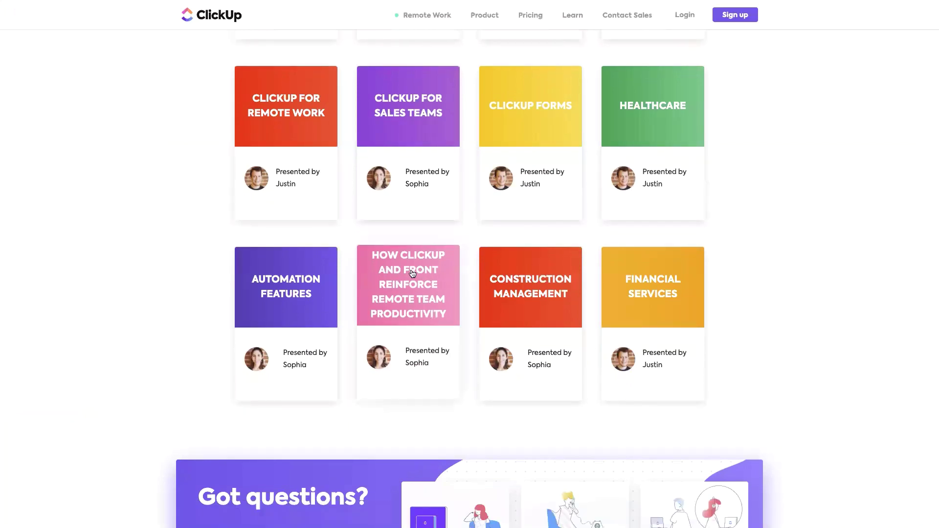
scroll(302, 228, "up", 15)
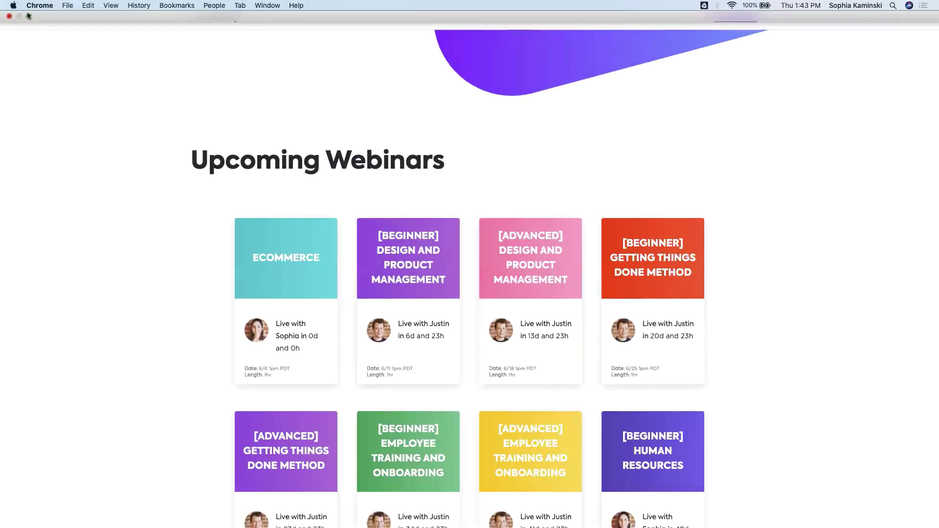
left_click(29, 16)
left_click(91, 24)
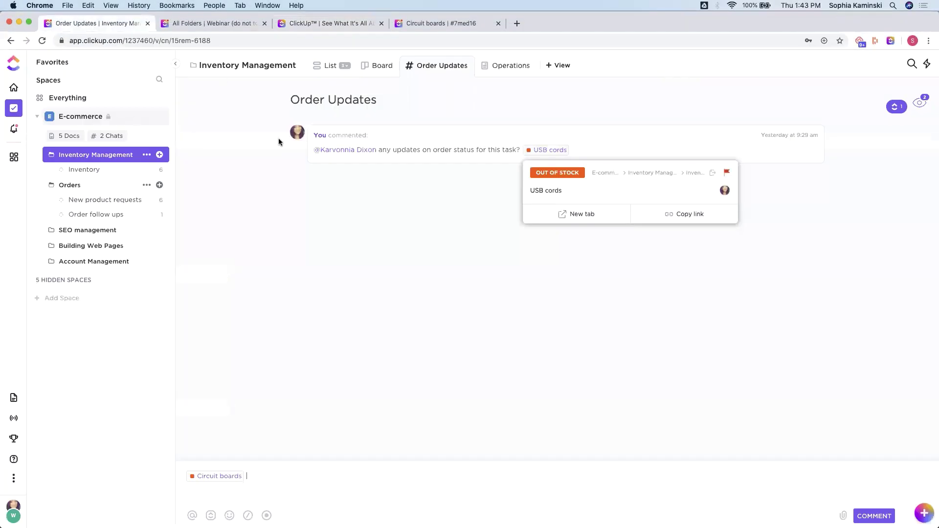
Step: Switch to List view and open the Inventory list under Inventory Management
left_click(331, 66)
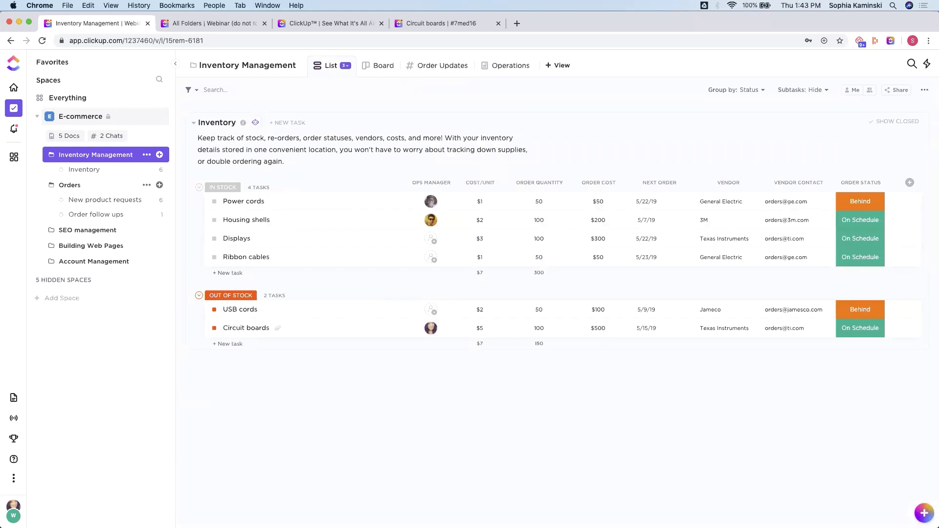
left_click(79, 171)
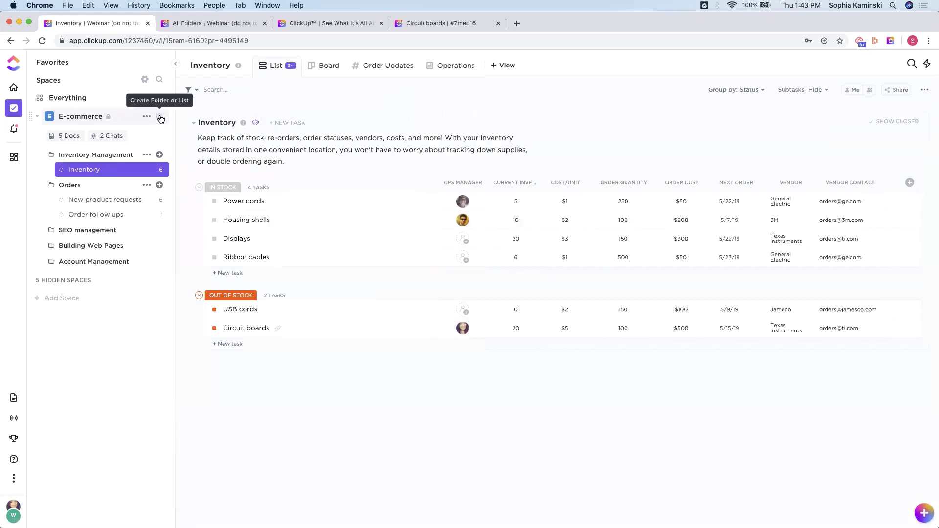
left_click(160, 118)
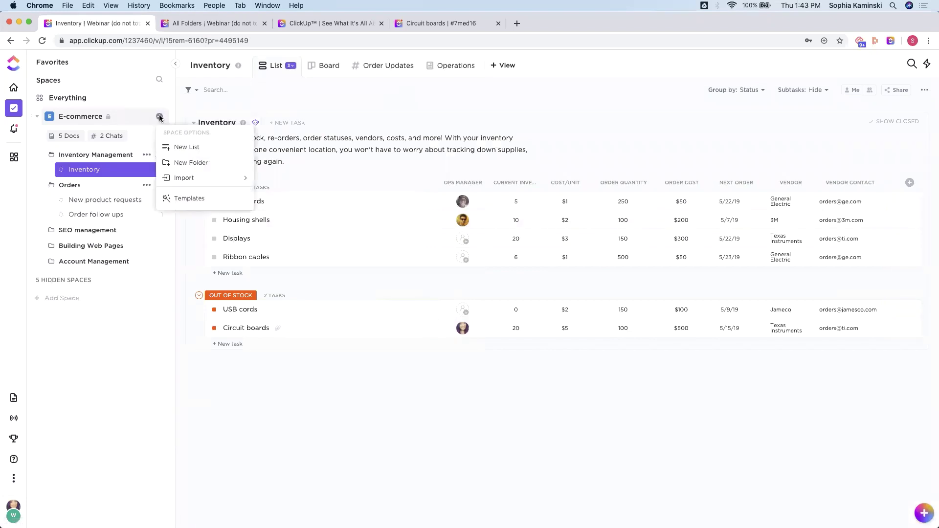
left_click(374, 101)
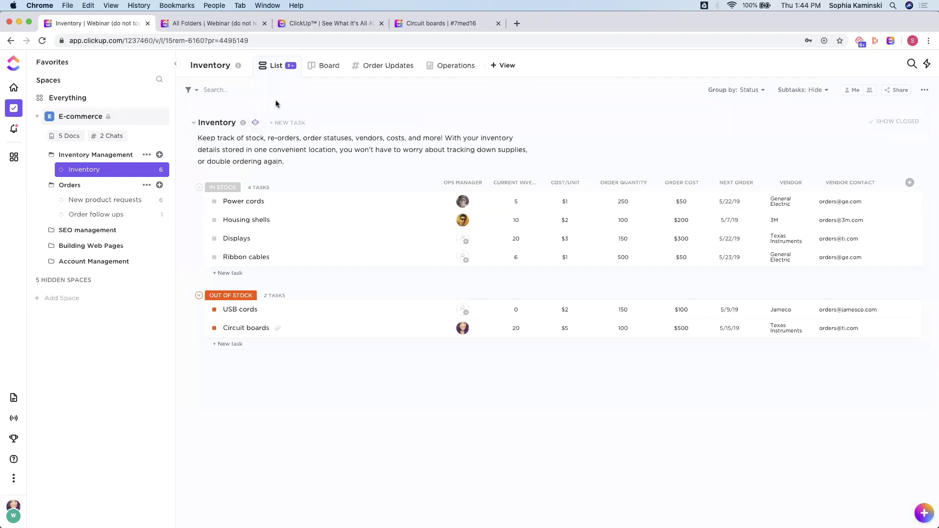
left_click(254, 123)
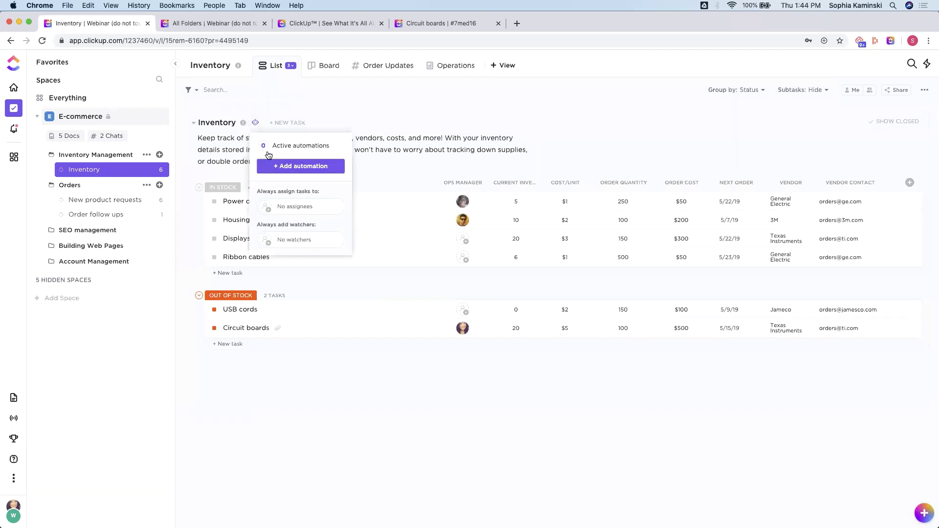
left_click(295, 147)
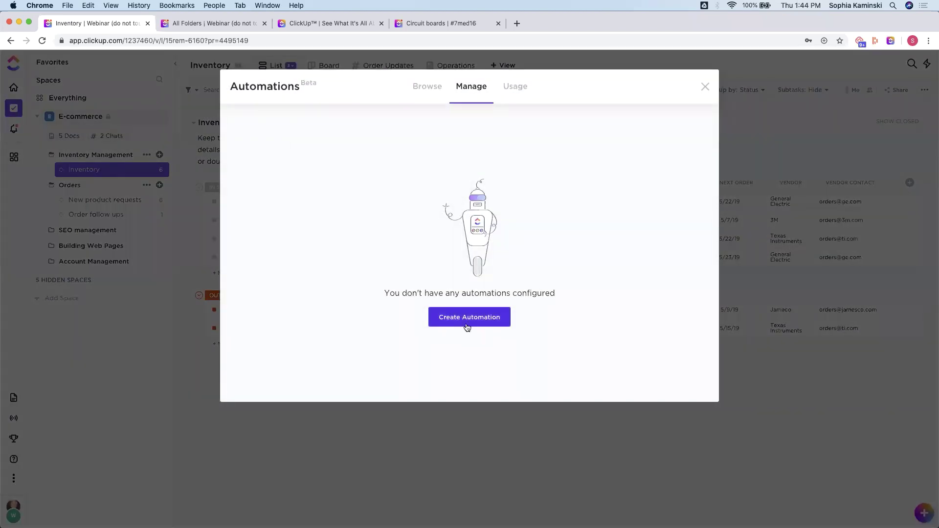
left_click(466, 321)
left_click(560, 180)
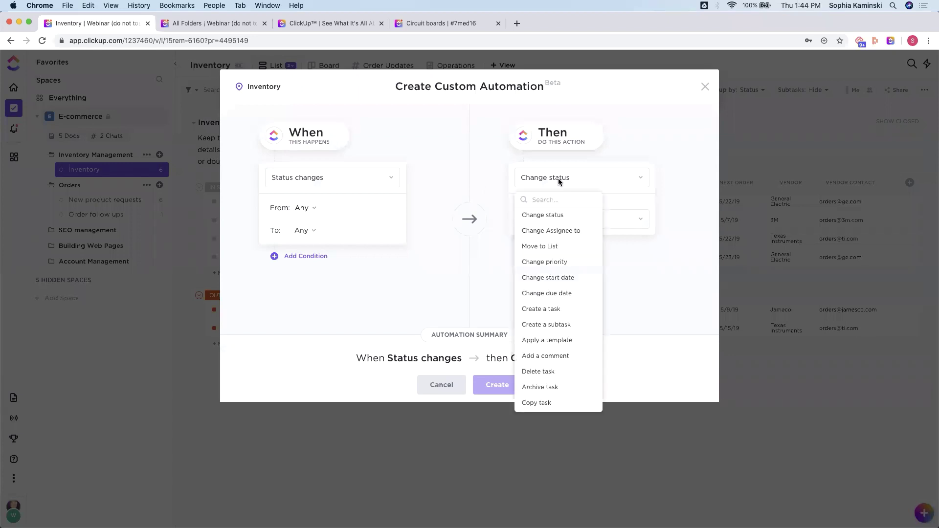
left_click(681, 219)
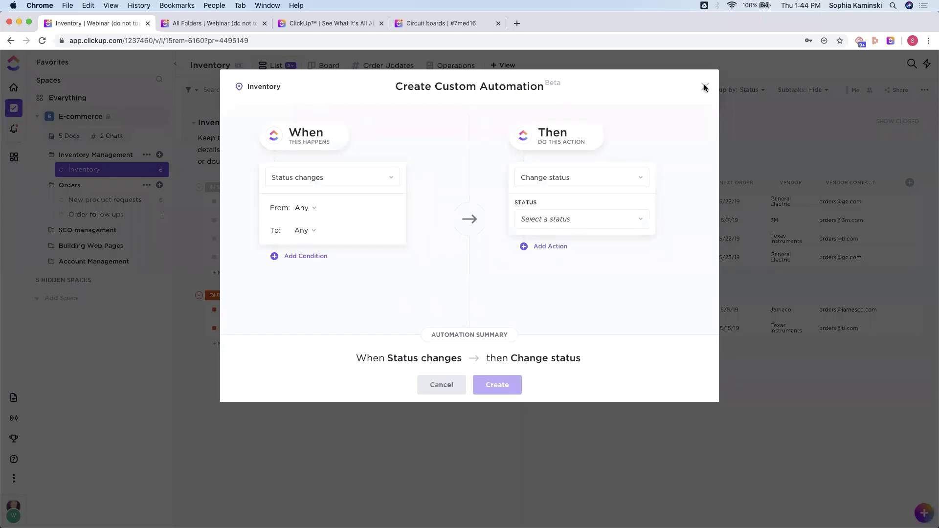
left_click(706, 88)
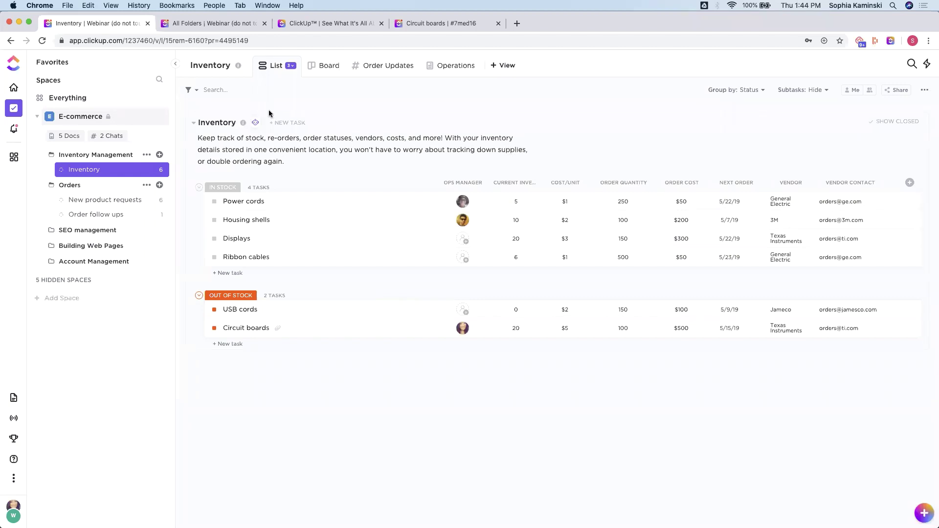
Step: In full screen, advance from the Sneak Peek slide to the Figma prototype of A Folder
left_click(29, 22)
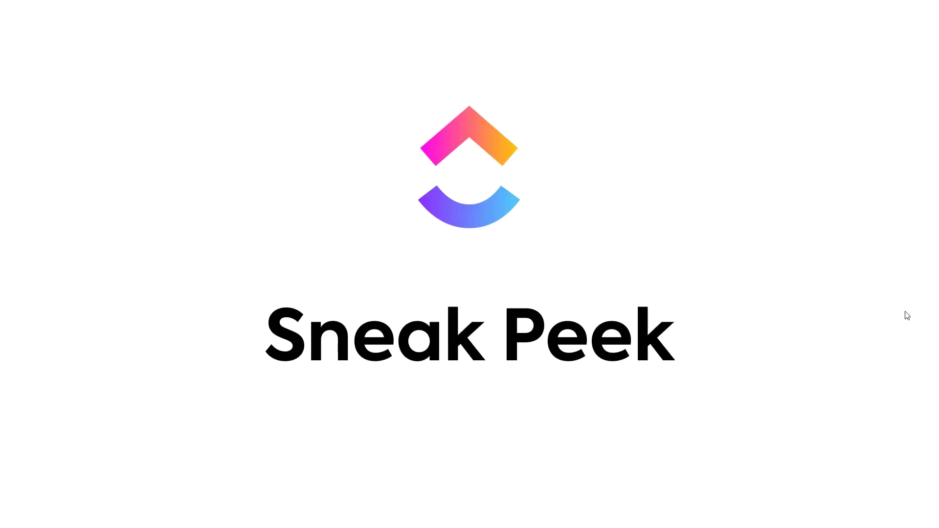
key("Right")
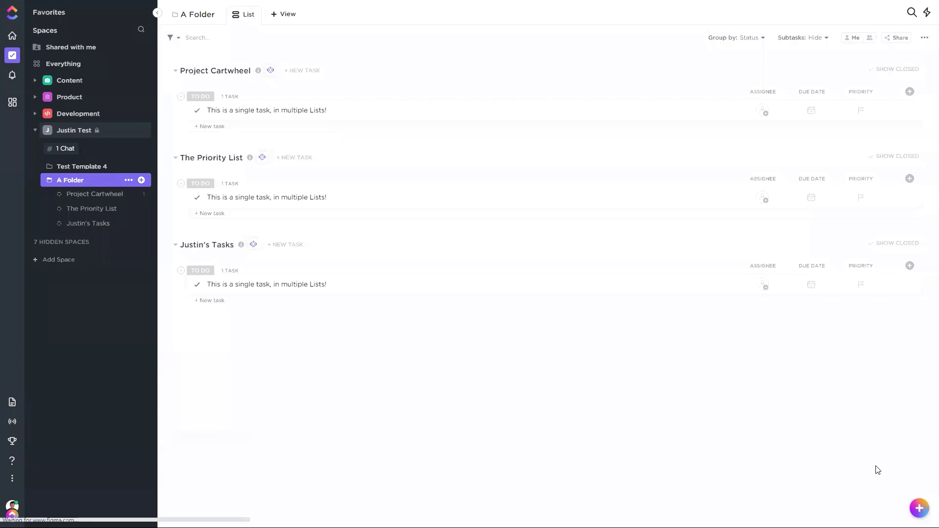
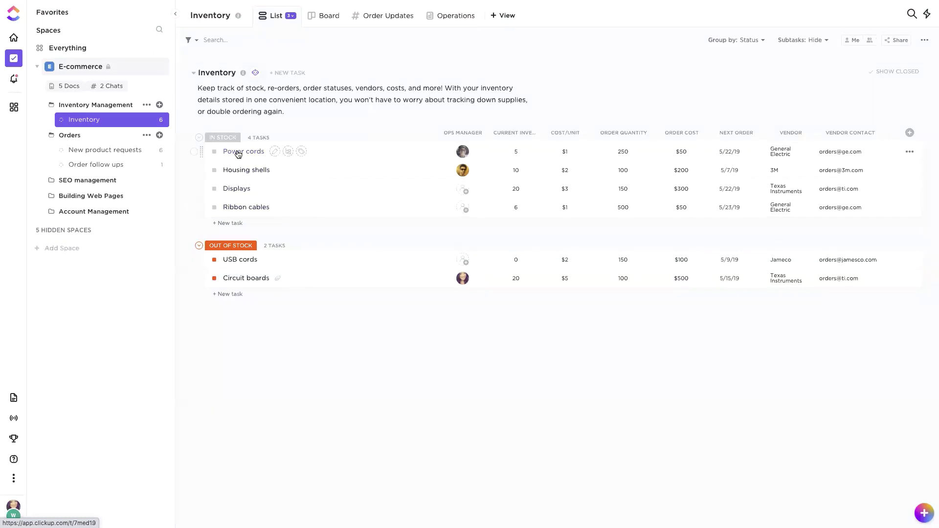
Step: Check the Inventory list's grouping options, leaving them unchanged
left_click(740, 41)
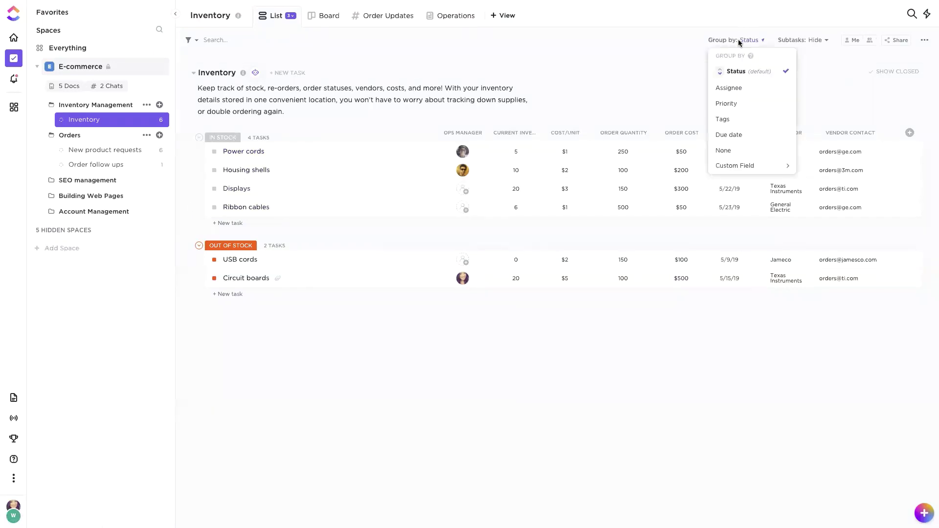
mouse_move(745, 168)
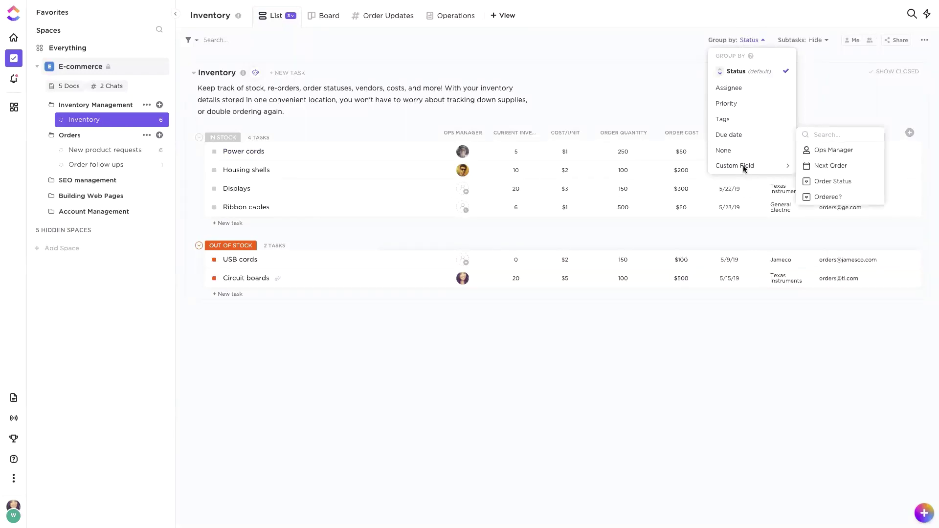
left_click(836, 99)
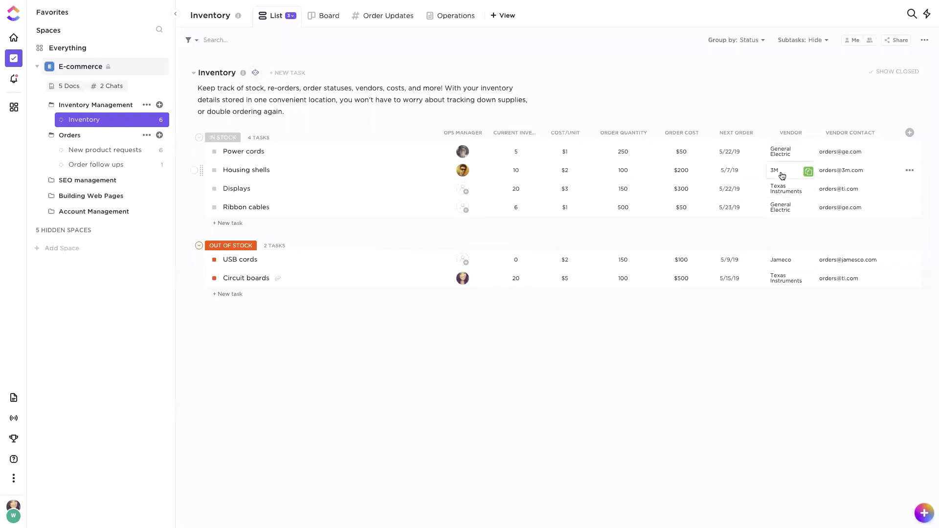
Step: Start a new Vendor dropdown column with a red Vendor 1 option
left_click(910, 133)
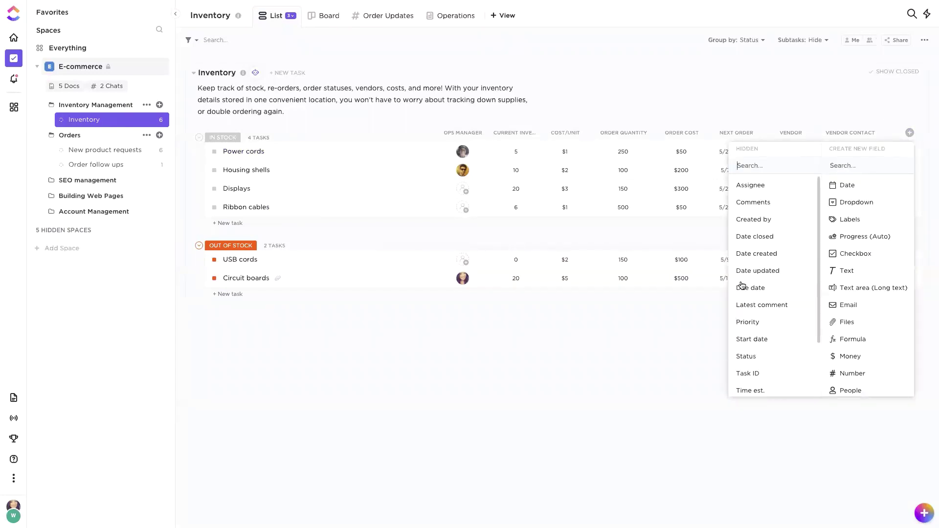
scroll(767, 216, "down", 2)
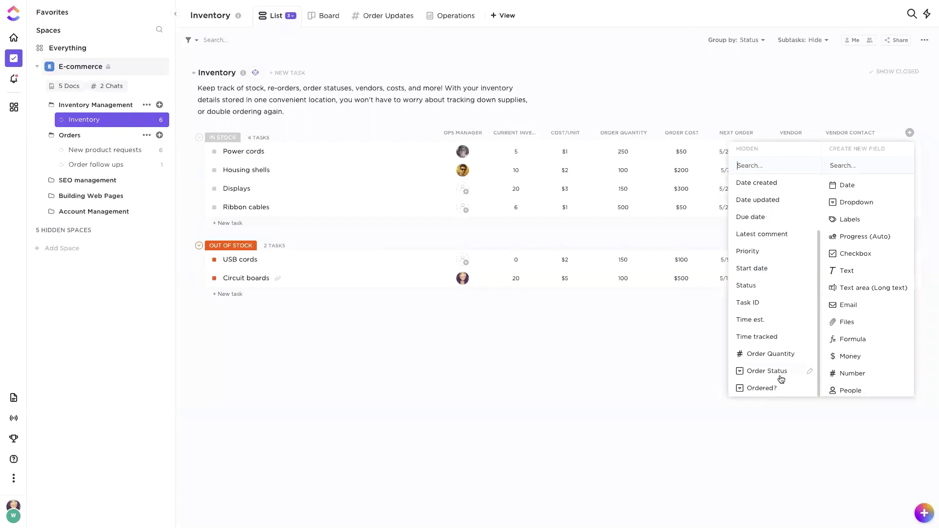
left_click(858, 203)
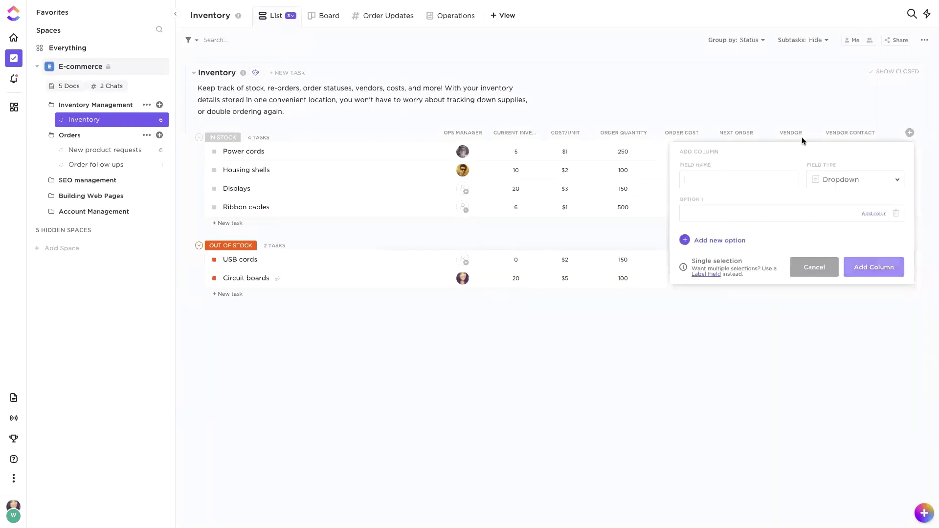
type("Ve")
type("ndor")
type("Vendor 1")
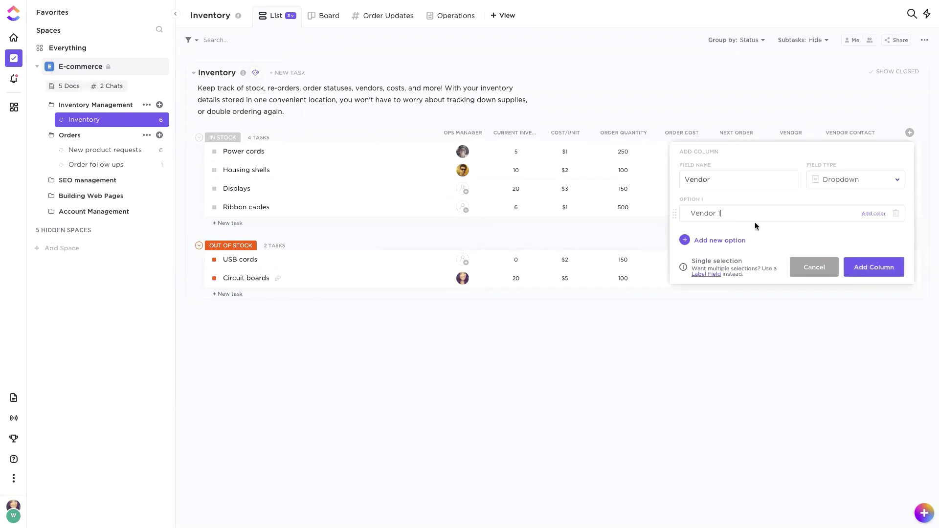
left_click(874, 214)
left_click(861, 230)
Step: Add a purple Vendor 2 option and create the Vendor column
left_click(715, 240)
type("Vendor 2")
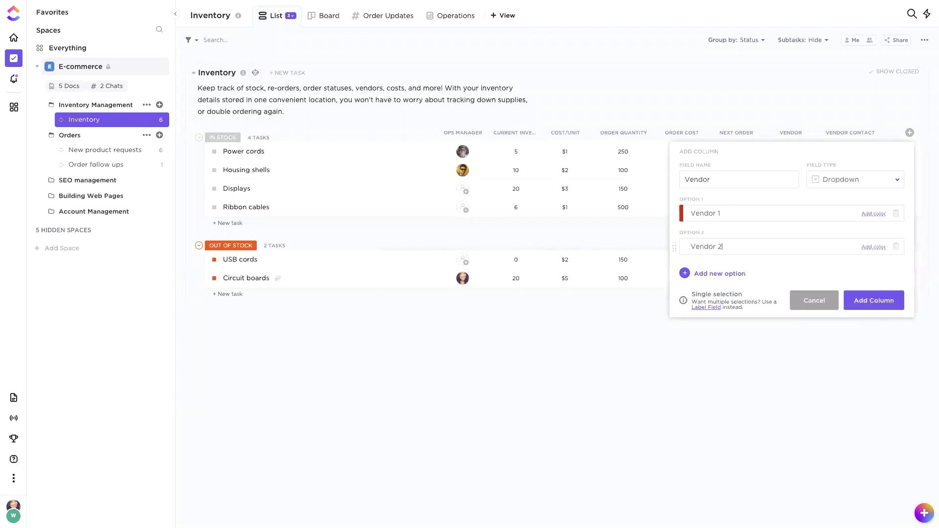
left_click(874, 247)
left_click(864, 276)
left_click(874, 300)
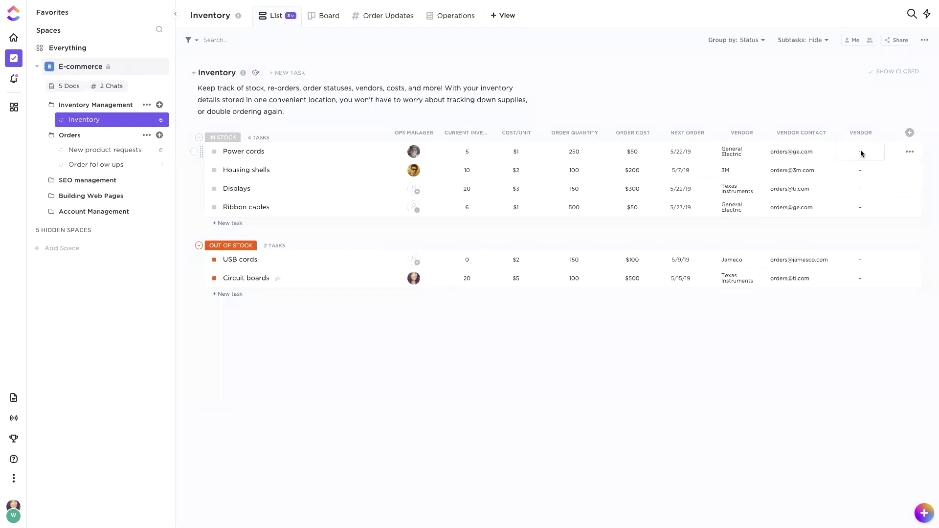
Step: Set Vendor 1 on Power cords and Housing shells, and Vendor 2 on Displays
left_click(860, 152)
left_click(861, 209)
left_click(857, 171)
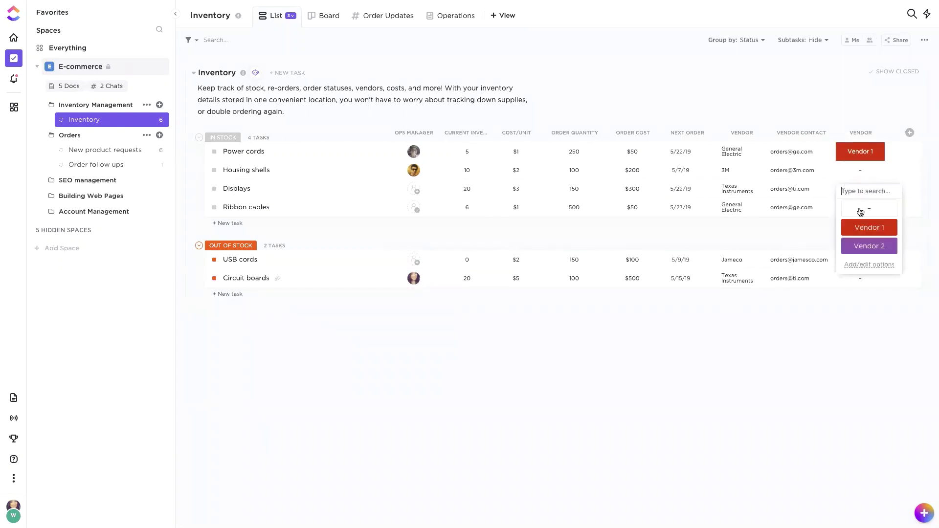
left_click(861, 230)
left_click(857, 189)
left_click(861, 266)
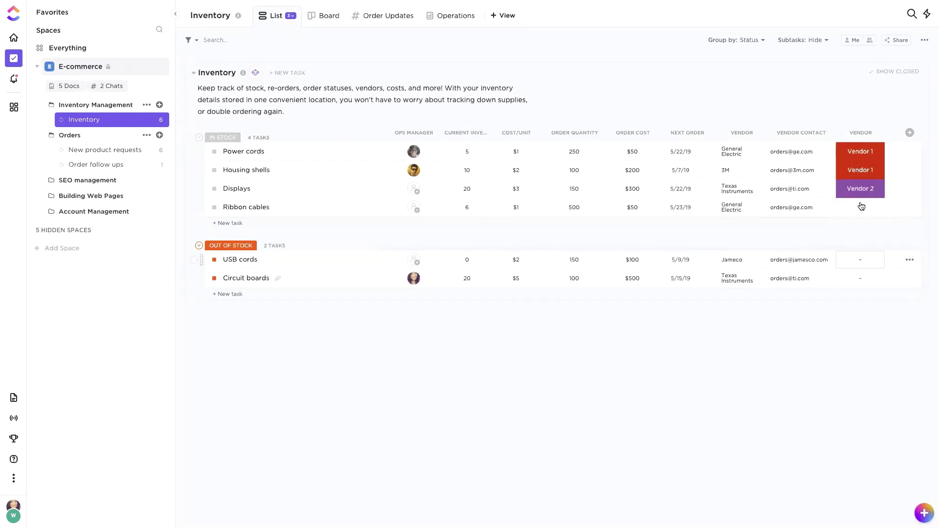
Step: Set Vendor 2 on Ribbon cables and Circuit boards, and Vendor 1 on USB cords
left_click(861, 209)
left_click(867, 286)
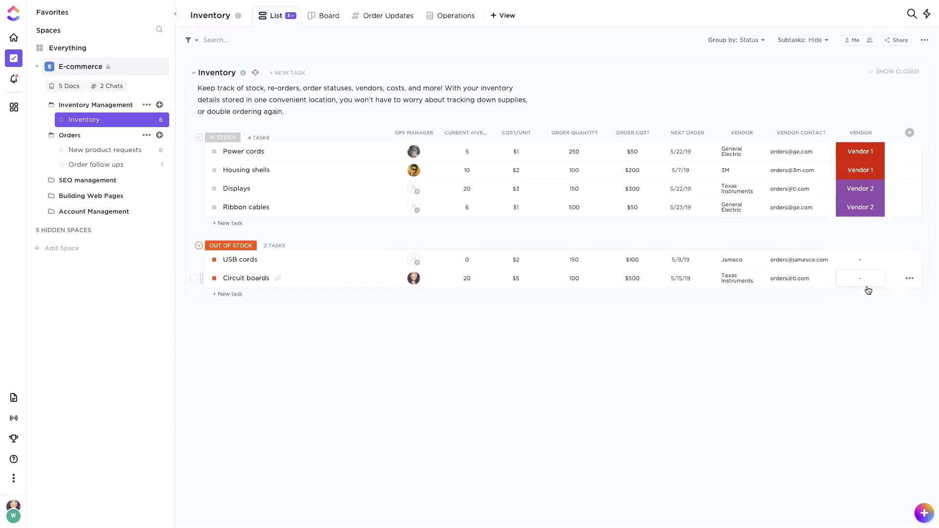
left_click(856, 258)
left_click(870, 317)
left_click(857, 279)
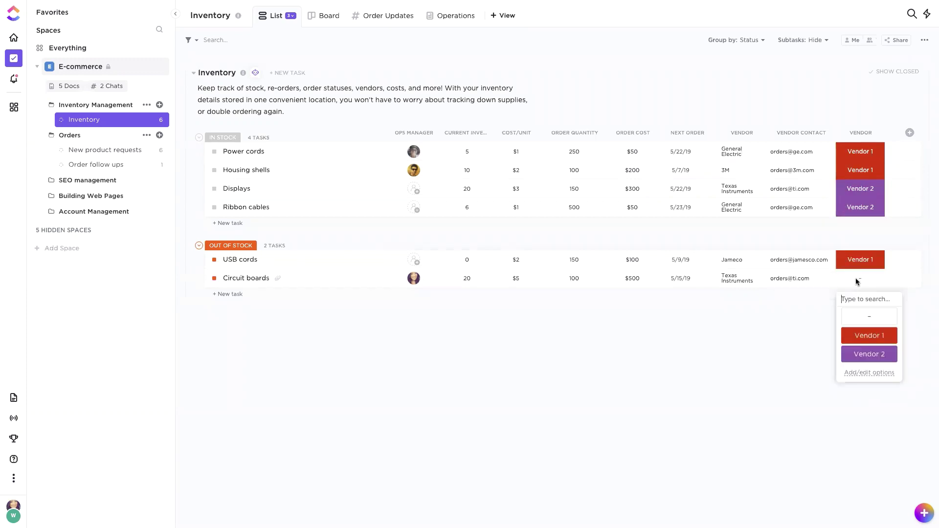
left_click(872, 356)
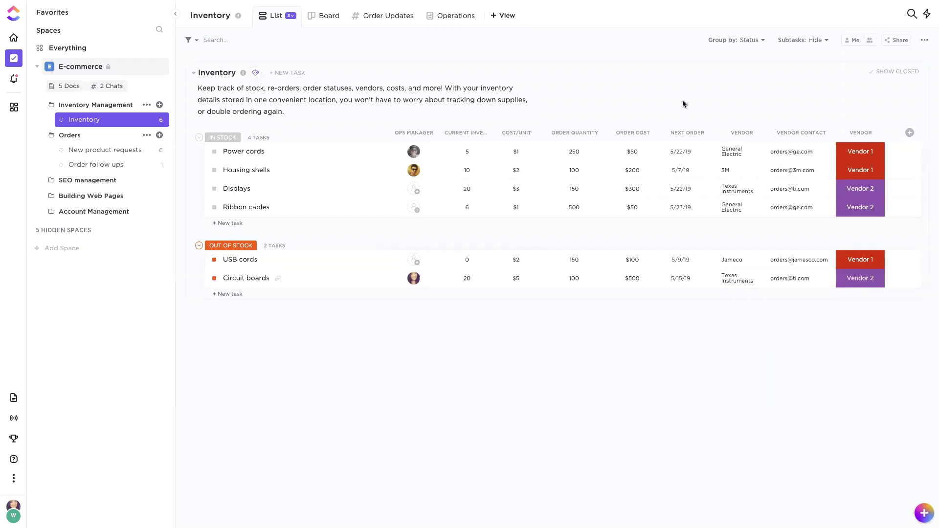
Step: Group the Inventory tasks by the Vendor custom field
left_click(749, 39)
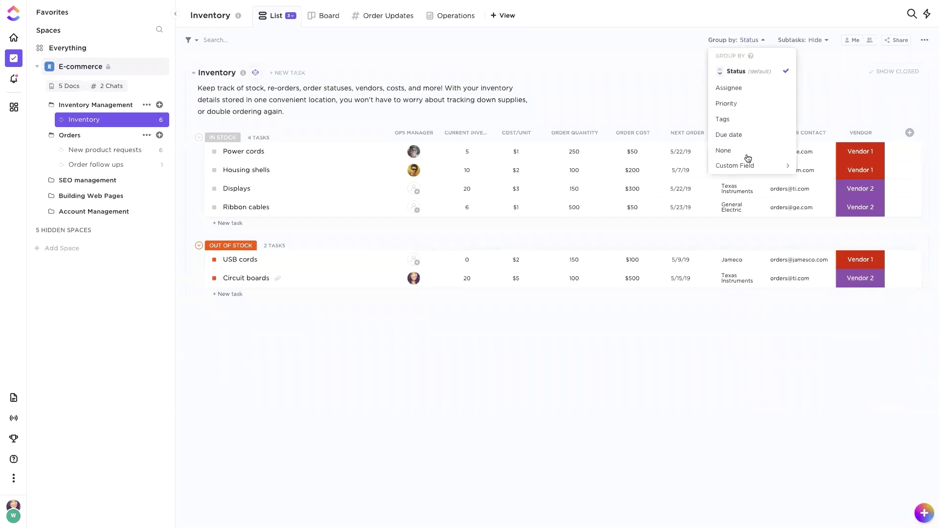
mouse_move(748, 171)
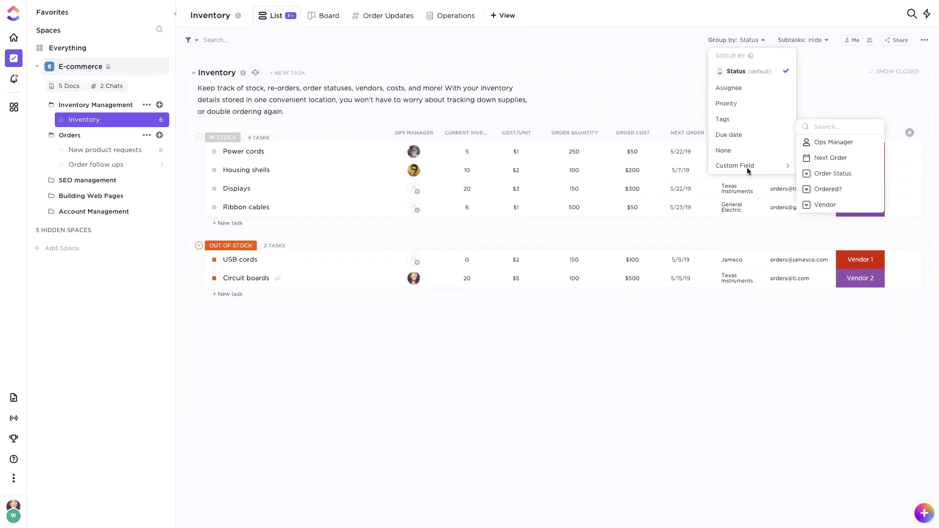
left_click(825, 204)
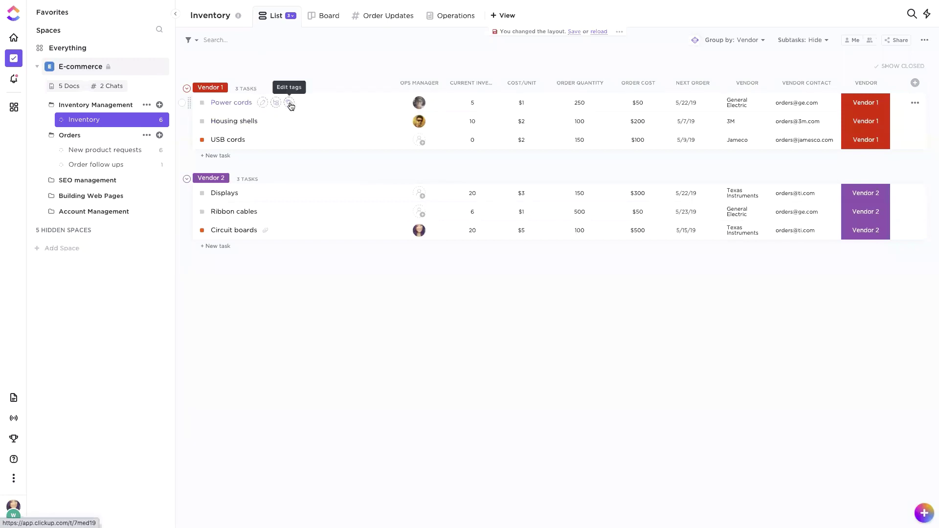
Step: Glance at Power cords' tag choices, then go to the SEO management list
left_click(289, 103)
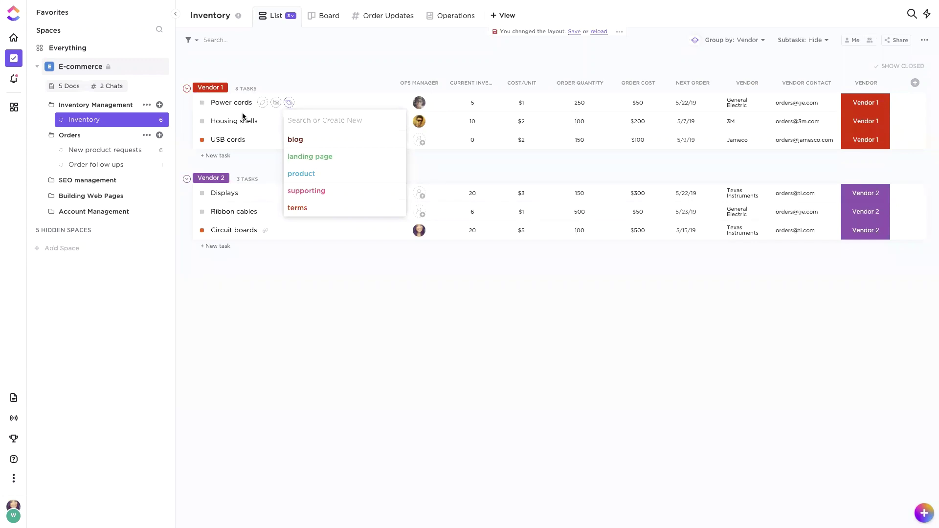
left_click(97, 179)
left_click(96, 181)
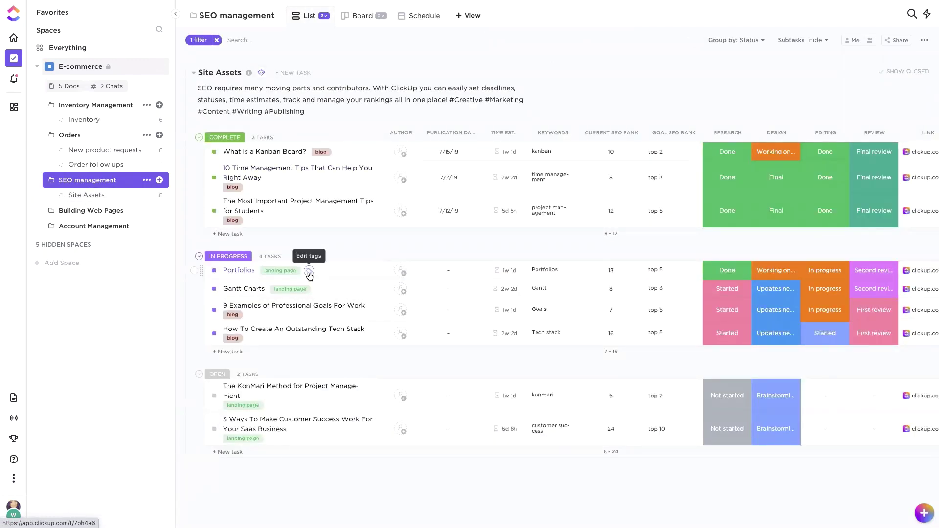
Step: Group the Site Assets articles by Tags and open 'What is a Kanban Board?'
left_click(310, 272)
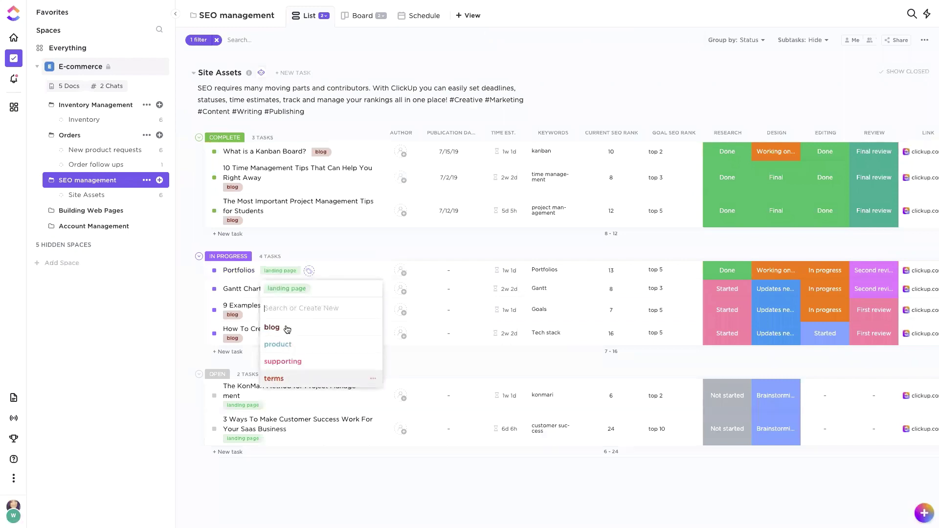
left_click(315, 245)
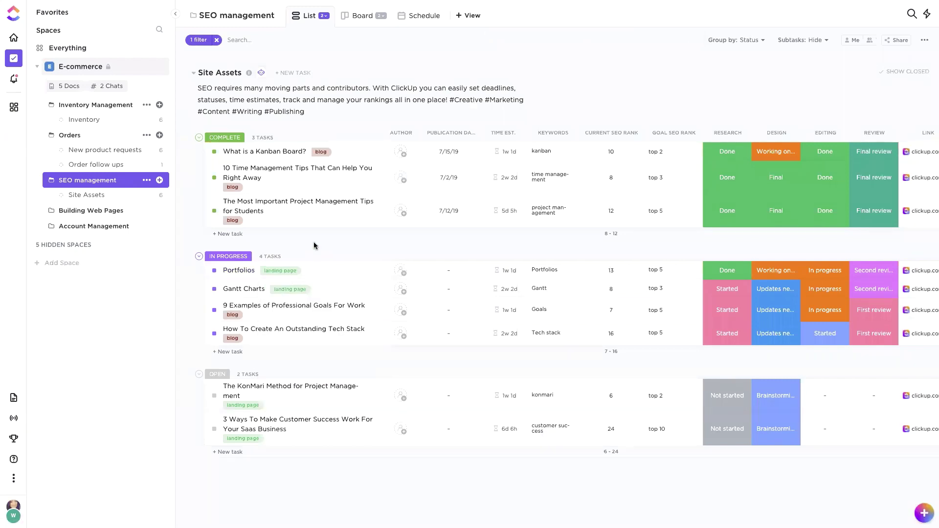
left_click(751, 43)
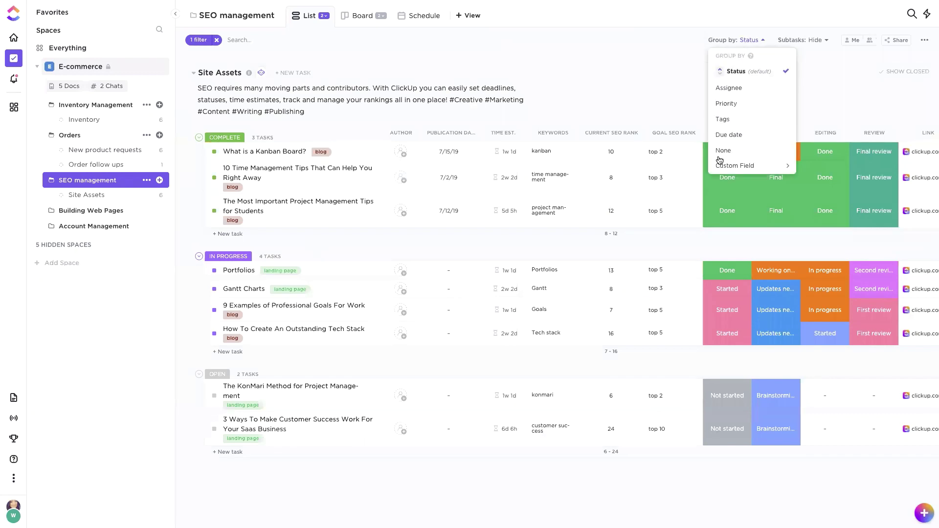
left_click(721, 121)
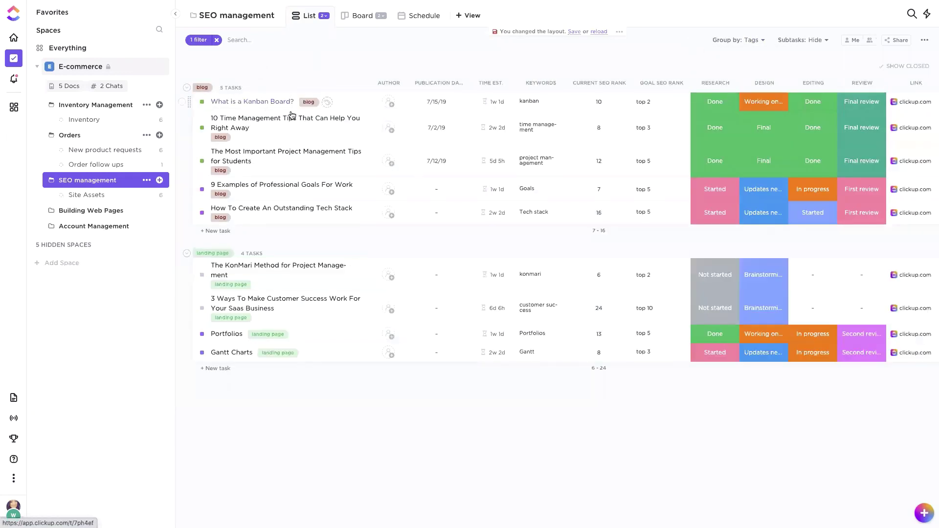
left_click(250, 102)
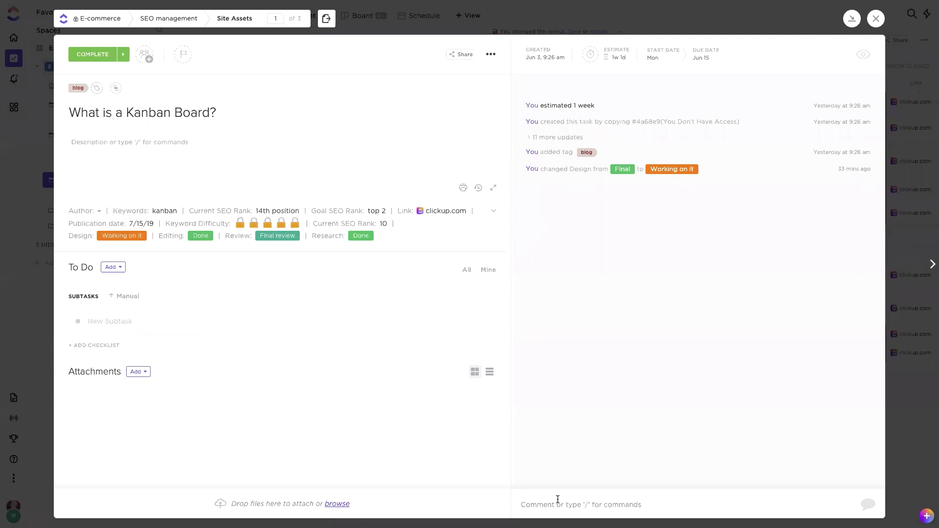
Step: Look over the Kanban Board task's status, title and description, then close the task
left_click(98, 56)
left_click(286, 103)
left_click(207, 121)
left_click(230, 110)
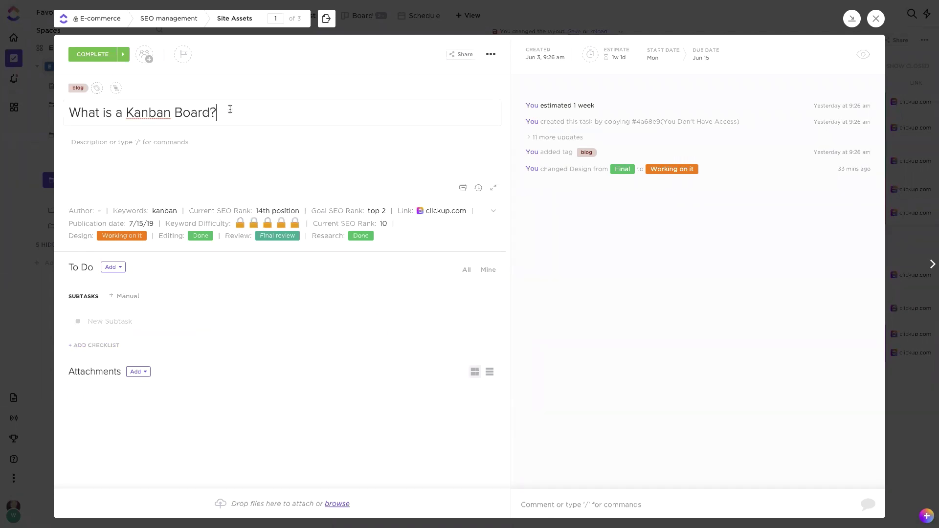
left_click(220, 142)
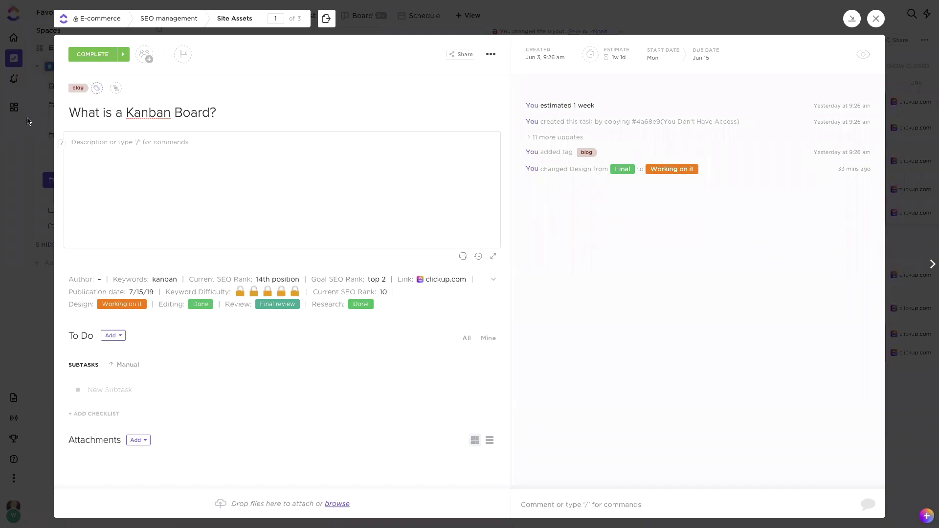
left_click(897, 269)
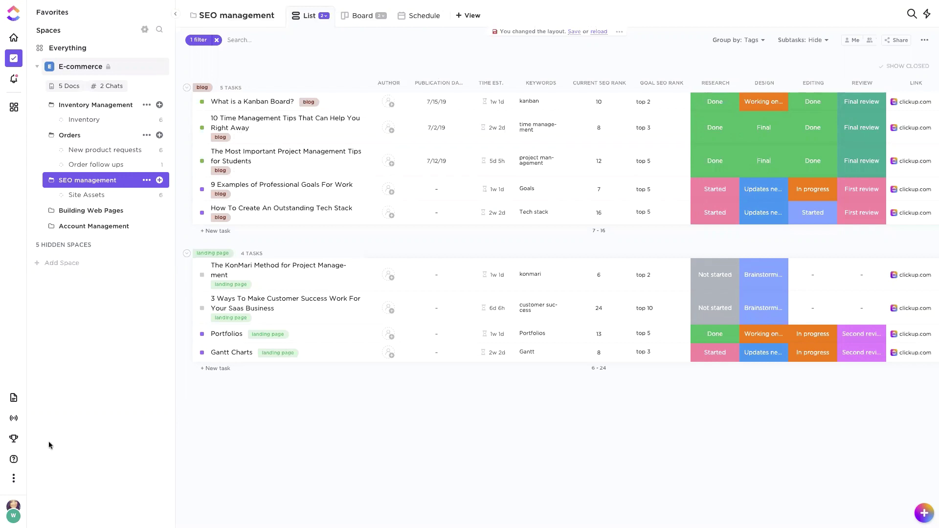
left_click(13, 460)
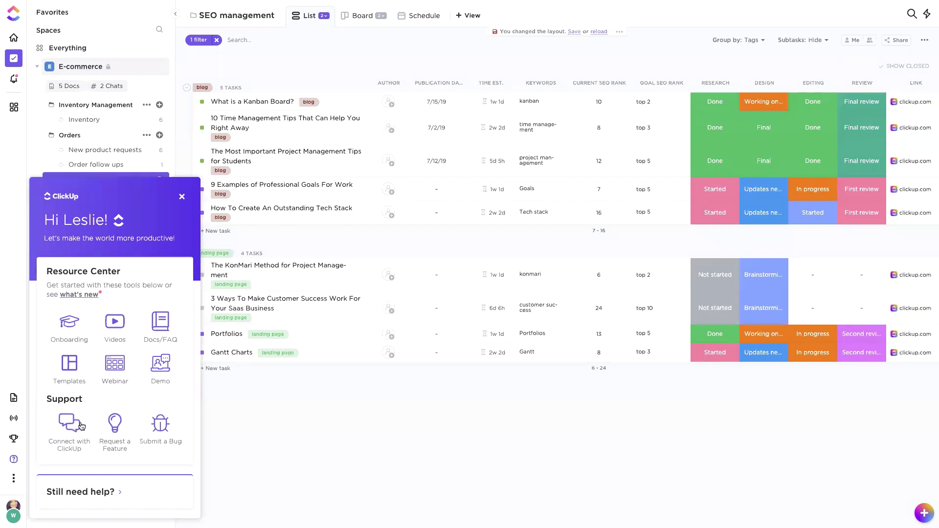
left_click(184, 197)
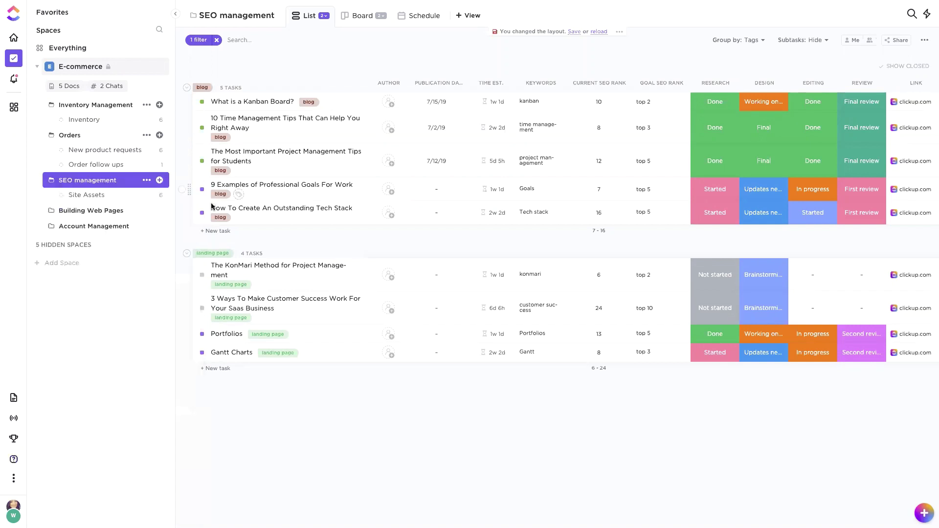